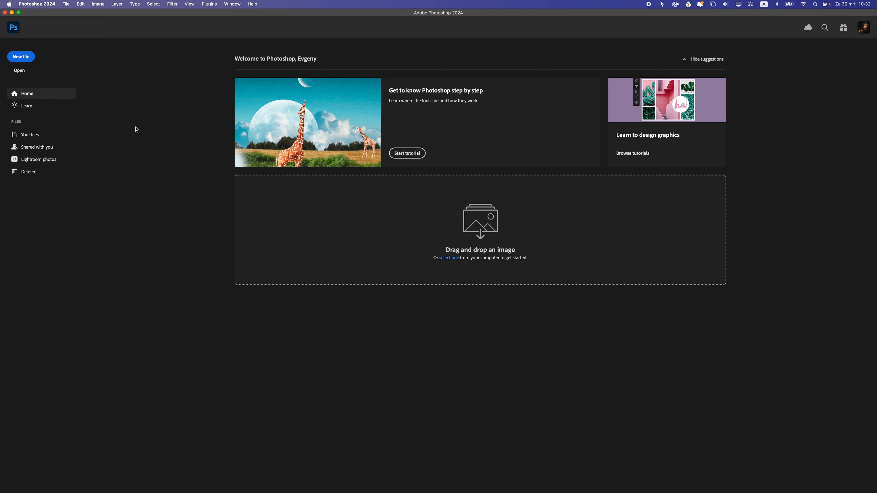
- Start a new document and set its size to 4000 by 5000 pixels
click(65, 4)
click(70, 13)
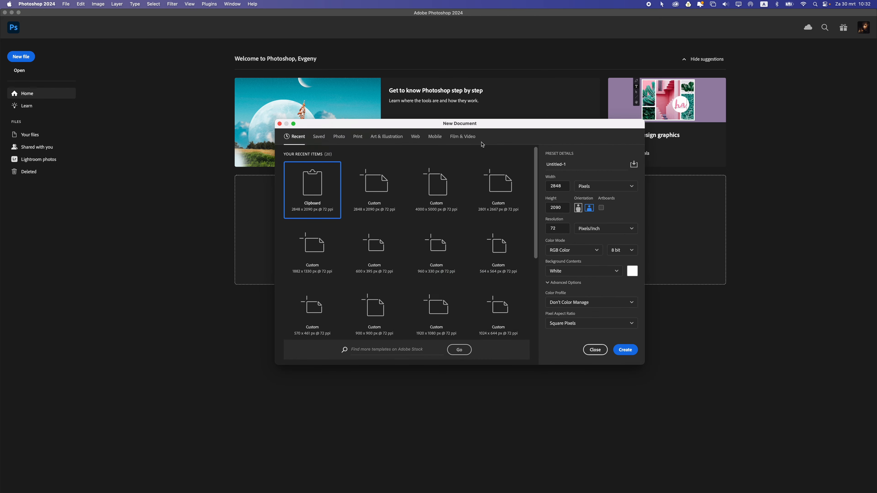
double_click(561, 184)
text(4000)
key(Tab)
text(500)
- Try a document size of 2160 by 2700 pixels, and then a width of 1080 pixels
click(560, 183)
text(2160)
key(Tab)
text(2700)
click(554, 186)
text(1080)
key(Tab)
text(1)
- Set the document size back to 4000 by 5000 pixels and create the document
key(shift+Tab)
text(4000)
key(Tab)
text(500)
click(627, 350)
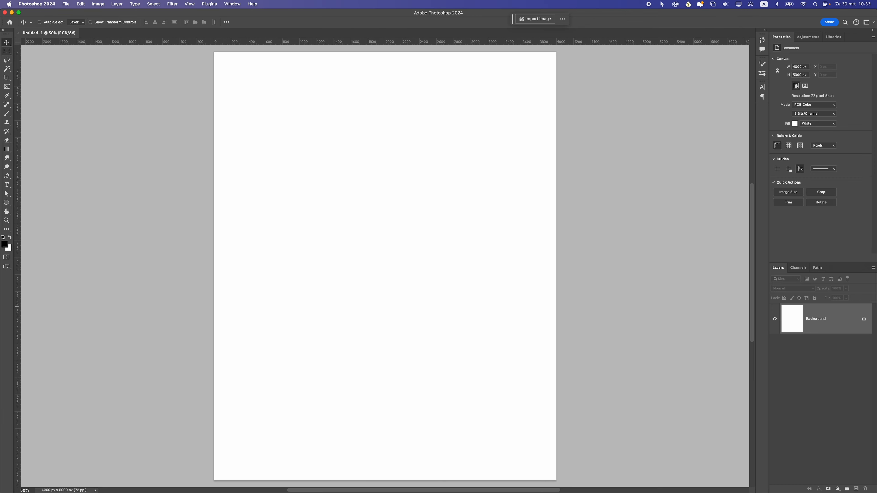
- Place the Lion image on the canvas and move it so its rock runs off the canvas's left edge
drag(872, 251, 329, 211)
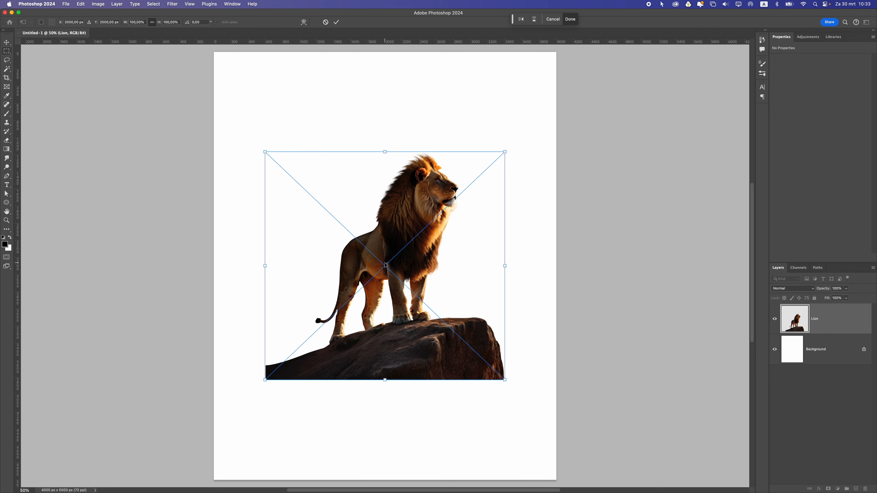
drag(386, 265, 325, 272)
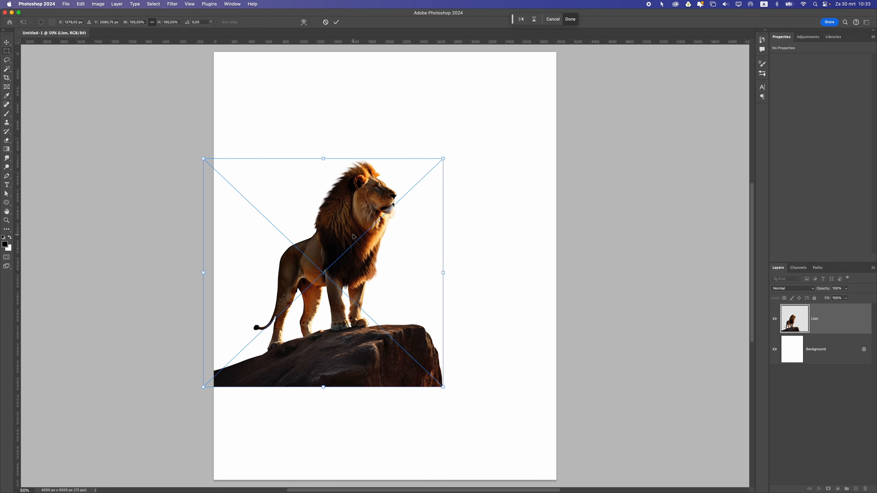
drag(347, 218, 318, 211)
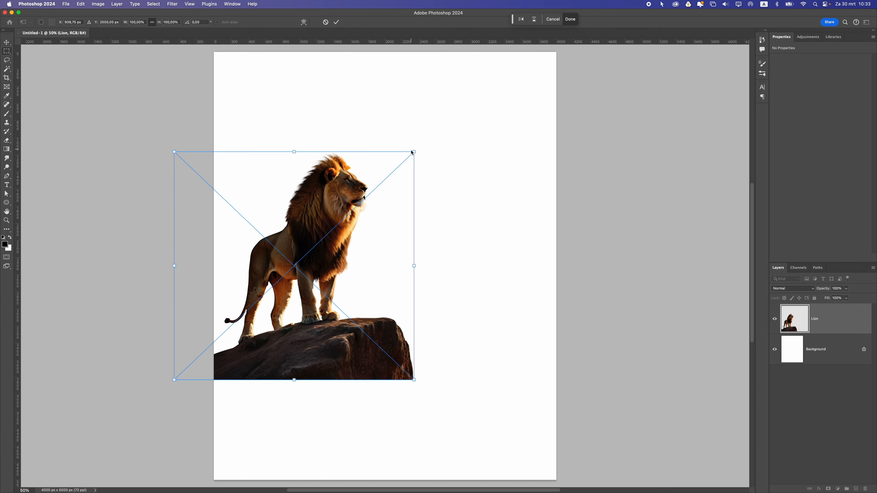
- Scale the lion image to about 117% and position its rock against the canvas's left edge, leaving space beneath it
drag(411, 152, 458, 110)
drag(372, 200, 348, 205)
scroll(366, 245, down, 2)
mouse_move(437, 150)
mouse_down()
mouse_move(422, 158)
mouse_move(441, 146)
mouse_up()
drag(359, 190, 357, 174)
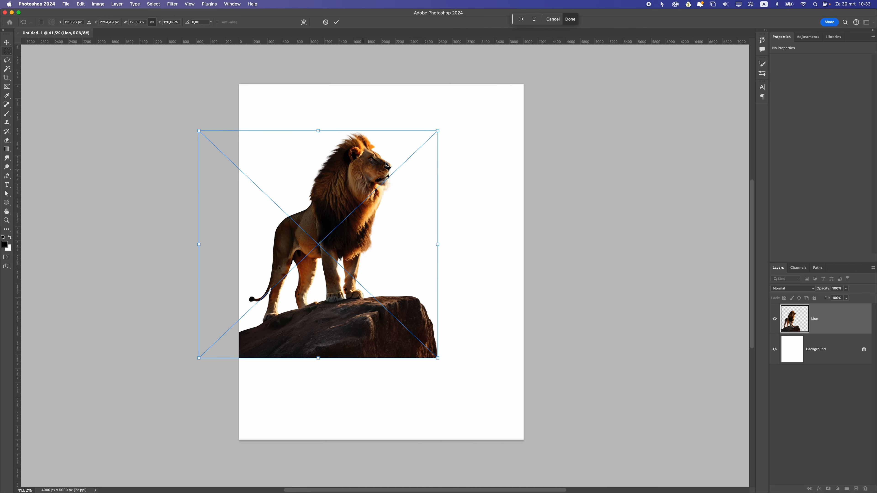
drag(431, 137, 425, 143)
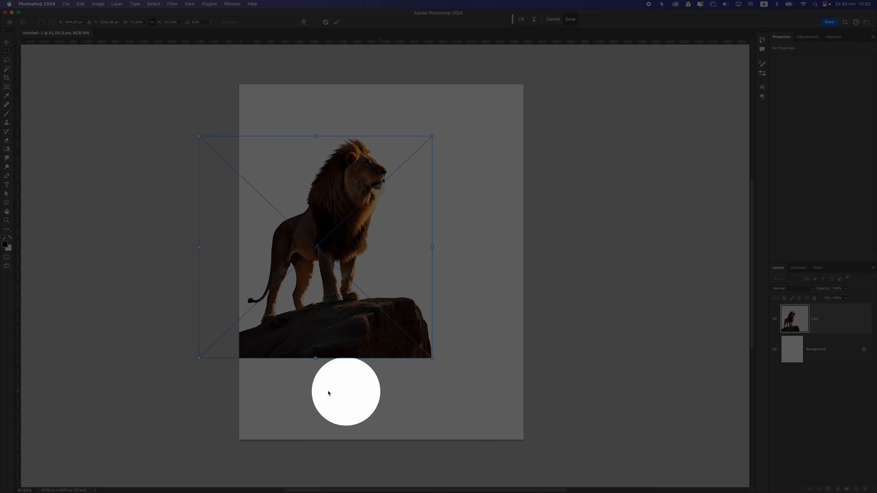
key(Return)
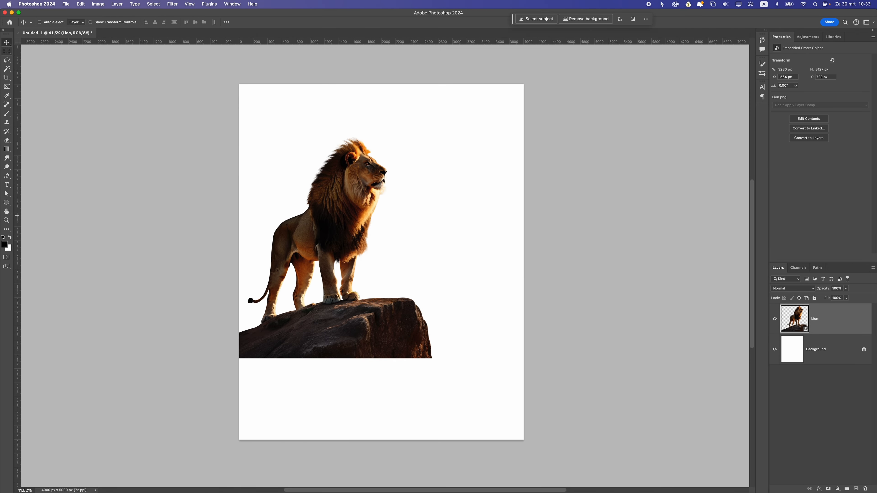
- Place the Rock image at the bottom of the canvas and scale it to about 126%
drag(875, 198, 301, 230)
drag(397, 205, 367, 343)
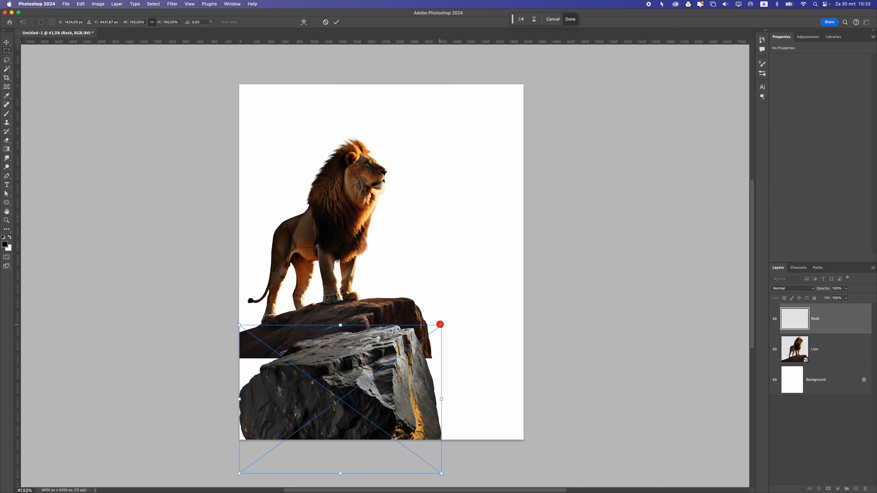
drag(441, 325, 489, 280)
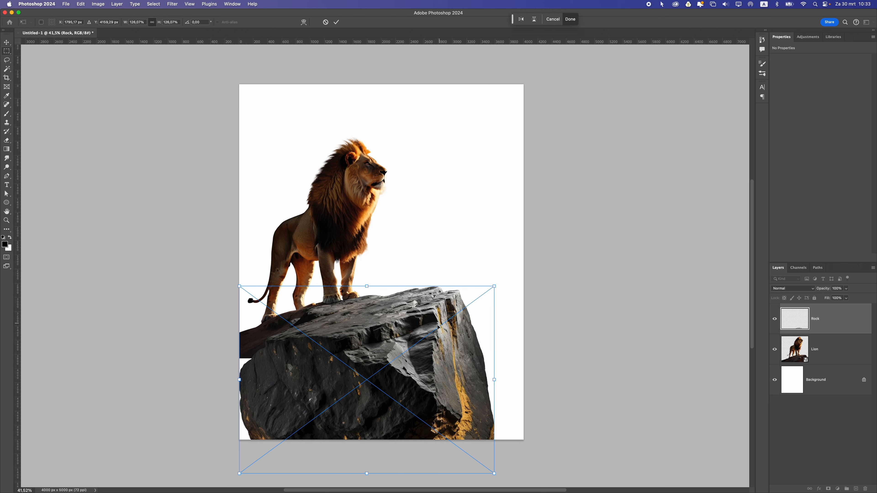
key(Return)
- Stack the Rock layer beneath the Lion layer, then rotate it about 2.6° and align it with the lion's cliff edge
drag(444, 332, 417, 349)
drag(826, 322, 818, 355)
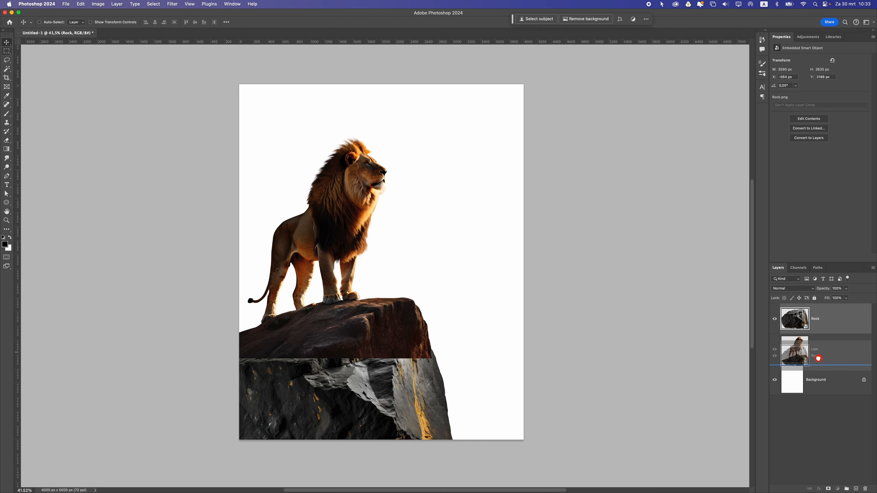
key(super+t)
drag(362, 287, 367, 308)
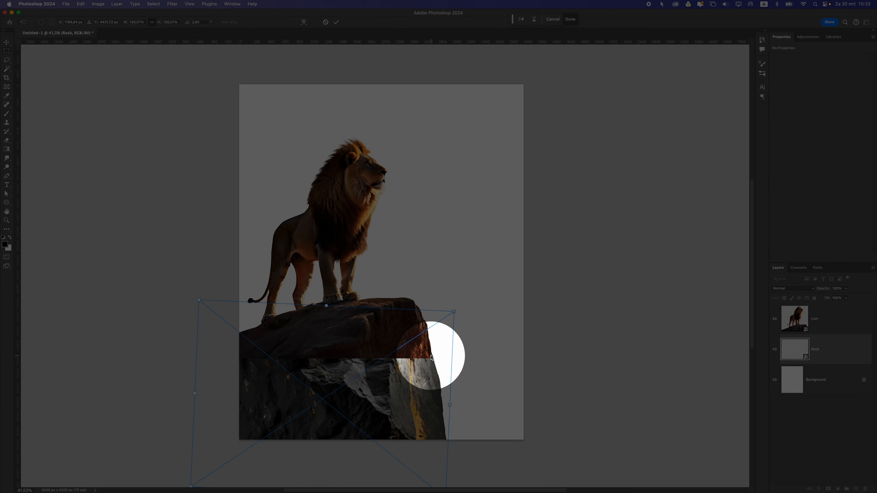
drag(438, 370, 420, 362)
key(Return)
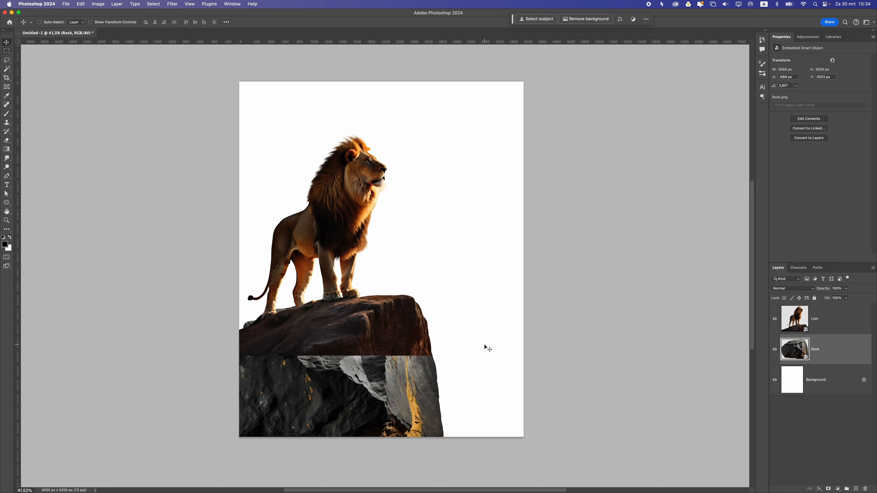
- Add a layer mask to the Lion layer and make the mask active
click(812, 323)
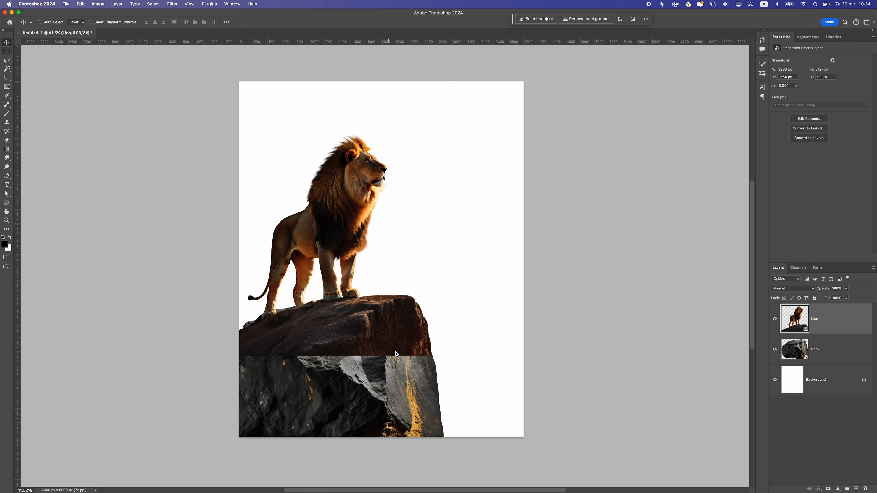
click(827, 487)
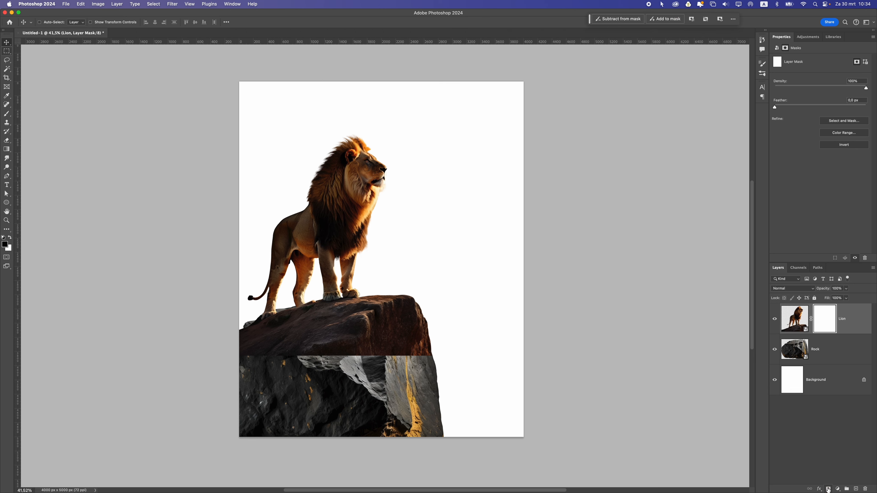
click(823, 325)
- Paint black with a Soft Round brush on the Lion mask along the cliff's straight lower edge to blend both rocks
click(6, 114)
click(30, 112)
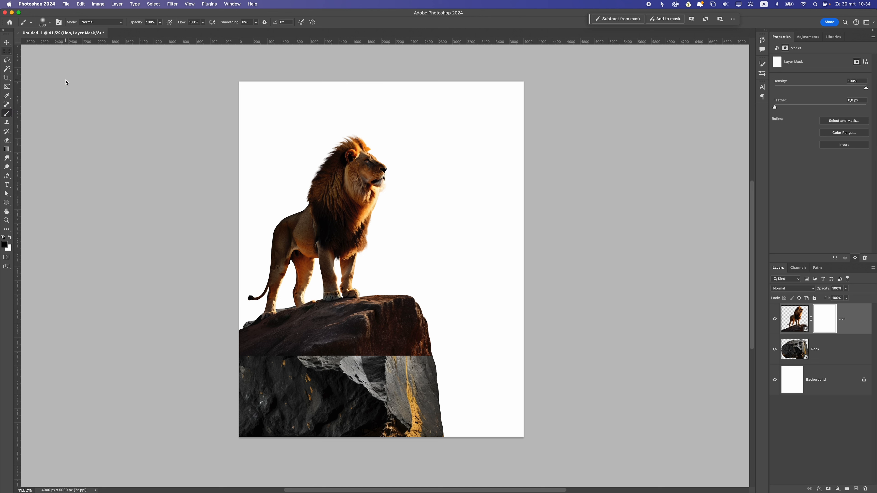
click(48, 20)
click(13, 99)
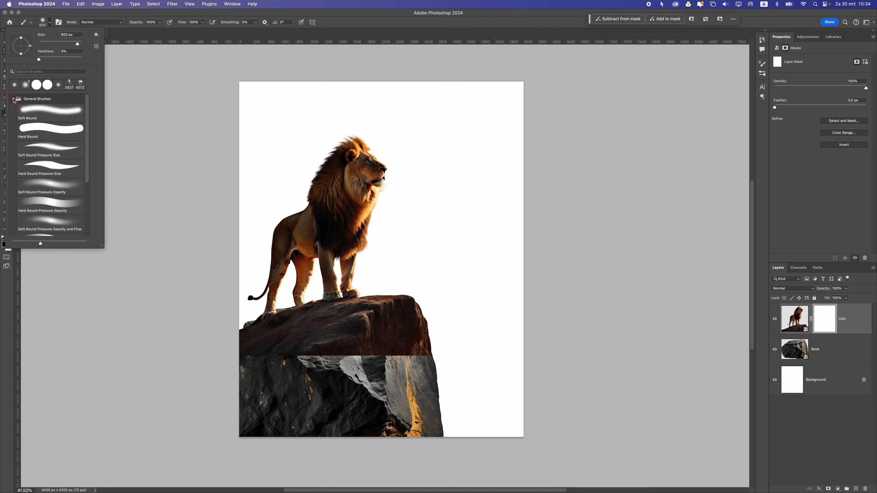
click(34, 117)
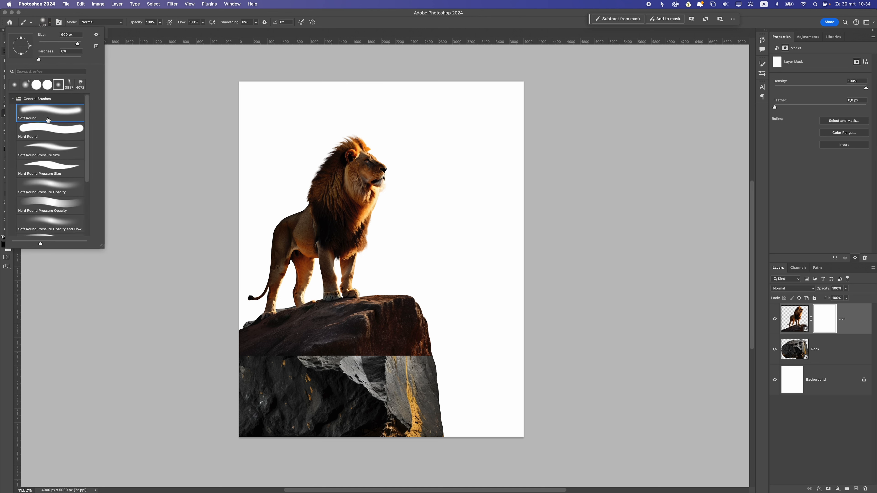
click(108, 13)
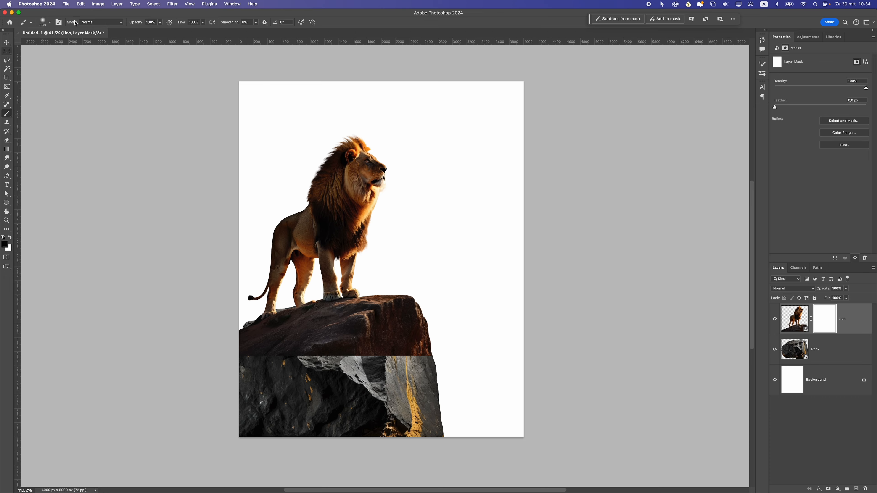
click(59, 22)
click(43, 21)
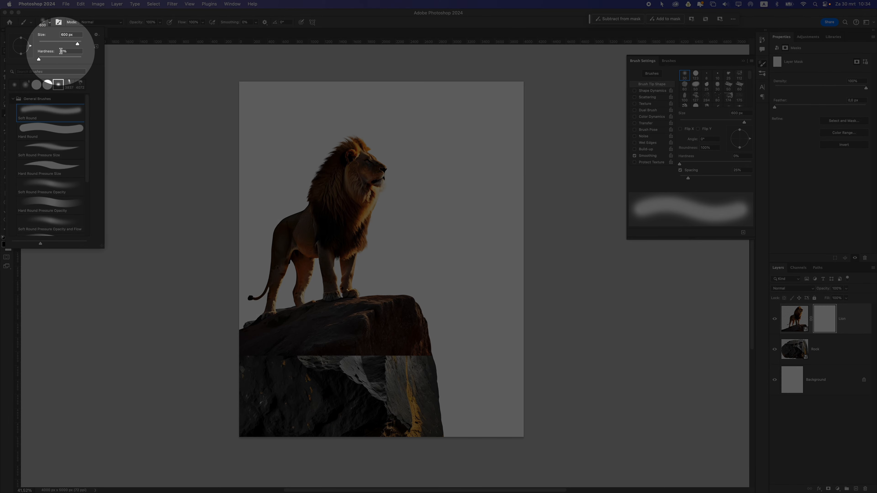
click(161, 15)
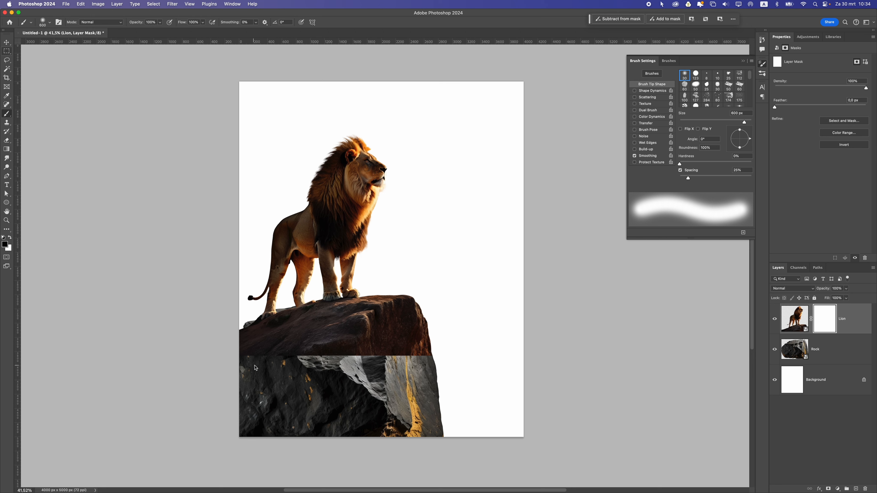
mouse_move(256, 366)
mouse_down()
mouse_move(410, 362)
mouse_move(424, 367)
mouse_move(421, 381)
mouse_move(431, 367)
mouse_up()
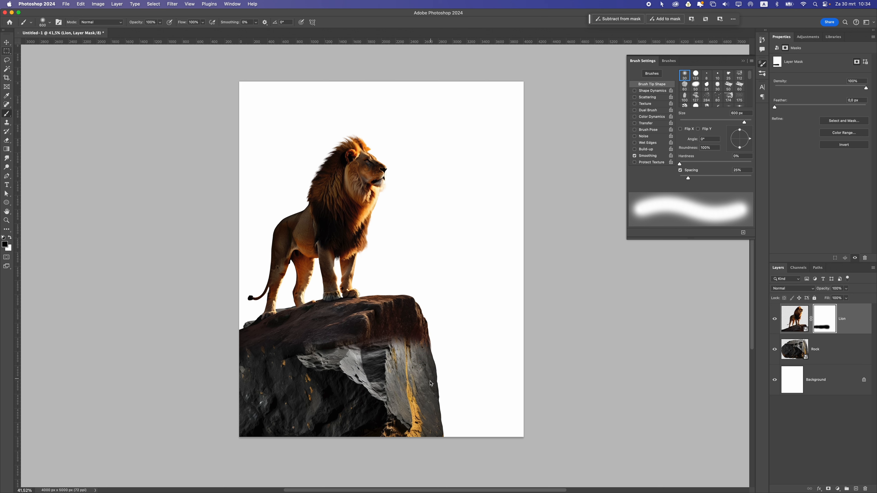
- Mask out the protruding right edge of the lion's rock at the seam using a 70 px brush at 80% hardness
scroll(421, 344, up, 5)
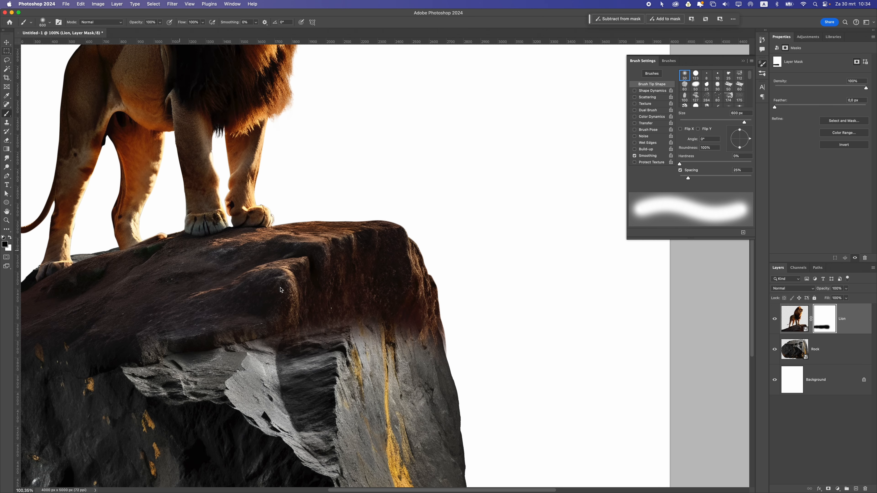
key(bracketleft)
key(bracketleft)
key(bracketleft)
key(bracketleft)
key(bracketleft)
key(bracketleft)
key(bracketleft)
key(bracketleft)
key(bracketleft)
key(bracketleft)
key(bracketleft)
key(bracketleft)
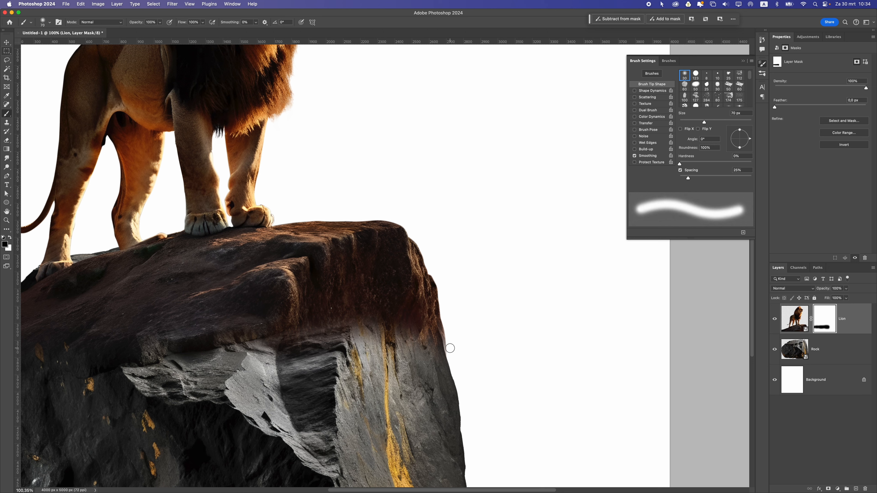
click(50, 22)
drag(50, 57, 76, 61)
click(449, 328)
drag(449, 347, 444, 292)
key(super+0)
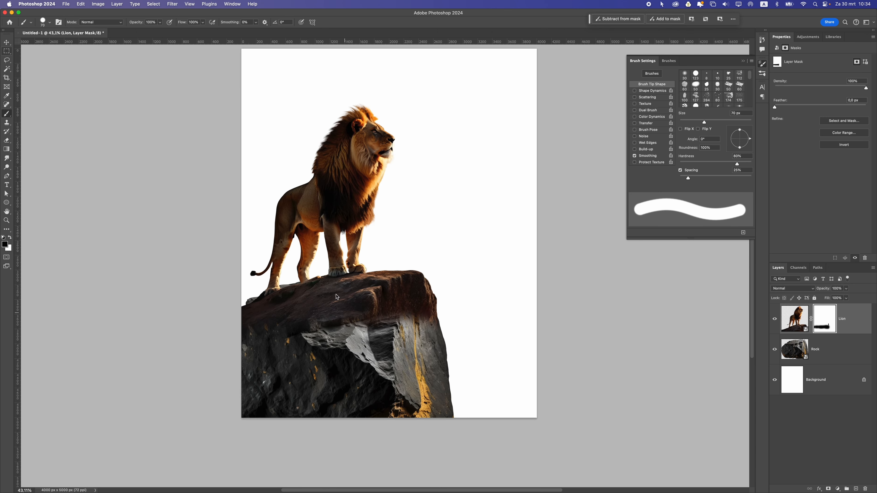
- Add a solid color fill layer in gray 6a6a6a directly above the Background layer
click(6, 42)
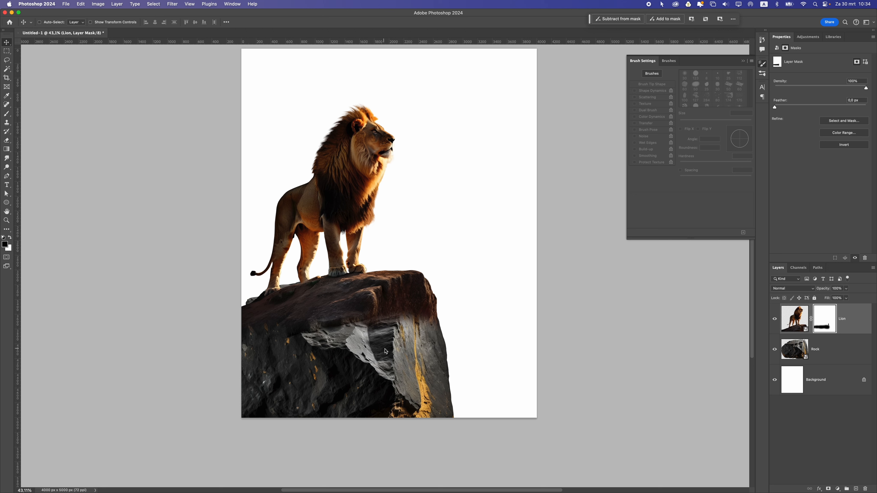
click(814, 385)
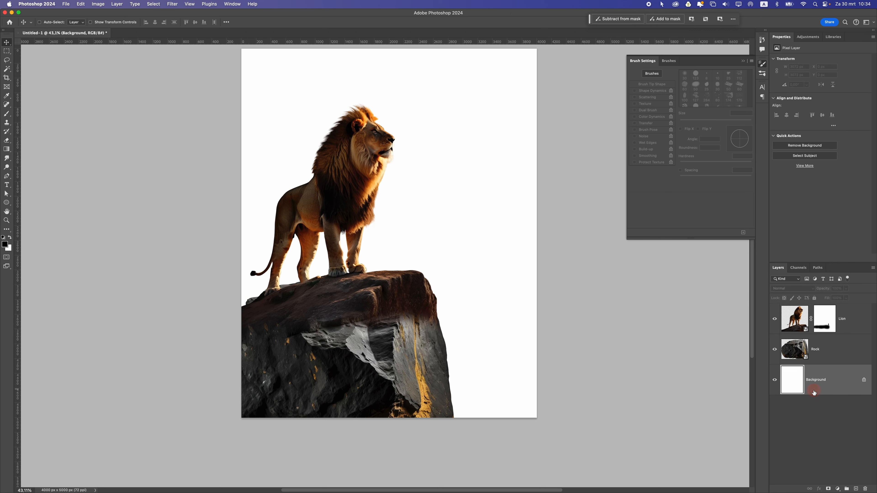
click(838, 488)
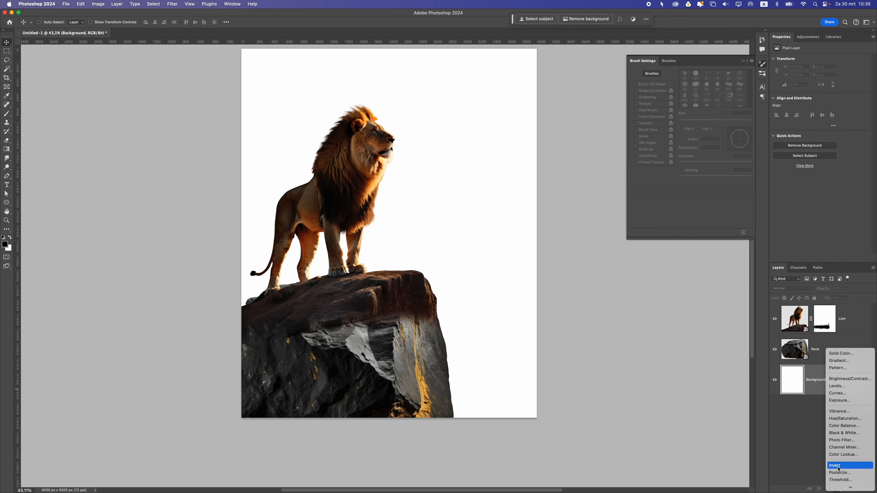
click(841, 353)
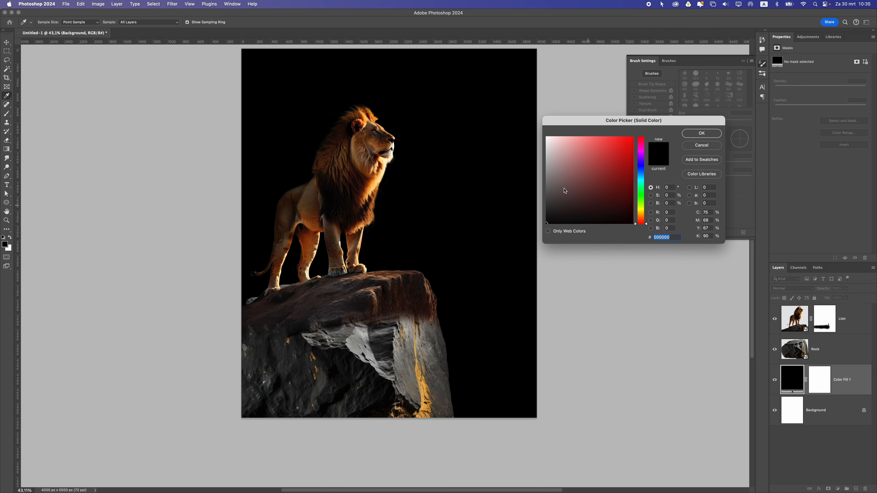
click(546, 186)
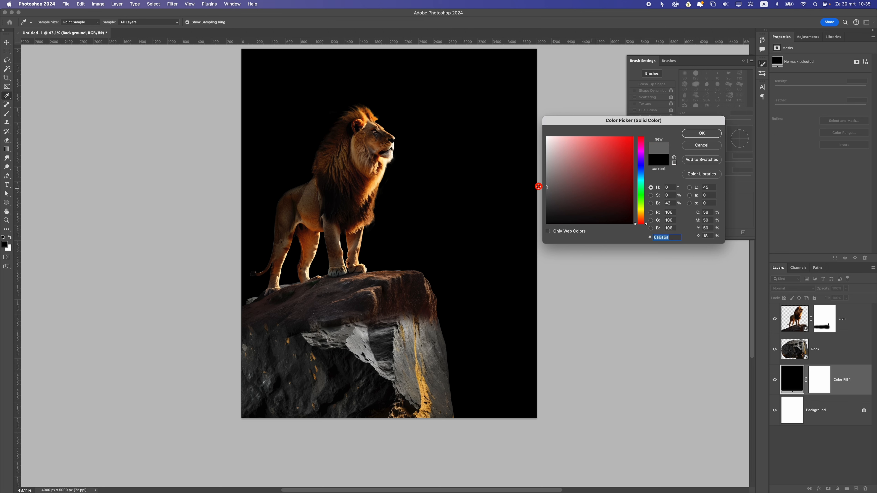
click(701, 133)
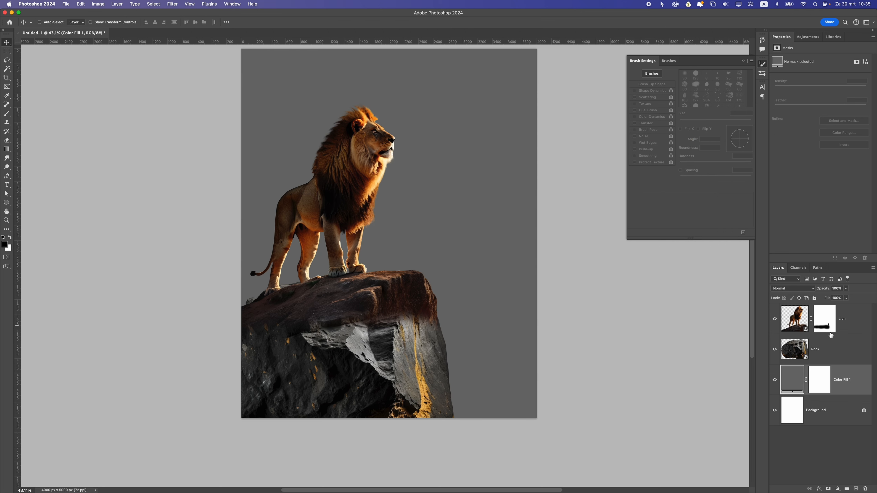
- Add a mask to the Rock layer and paint out the bits of rock showing above the cliff behind the lion
click(827, 342)
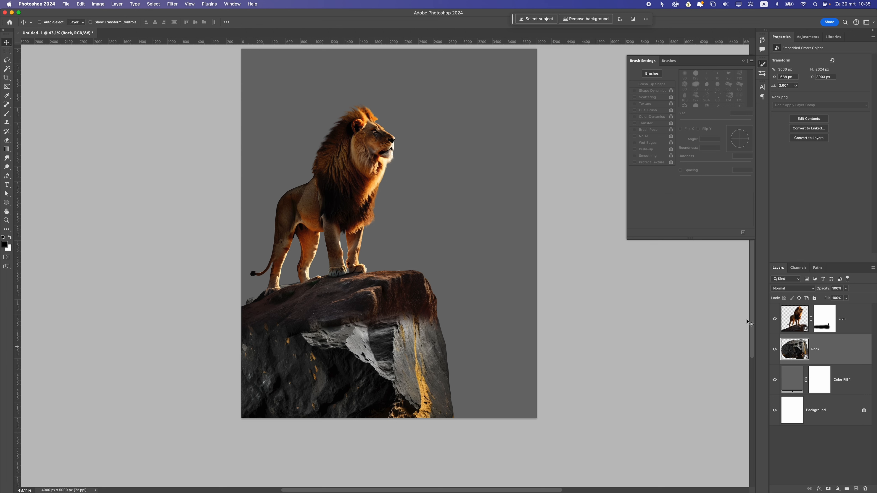
click(776, 351)
click(776, 350)
click(7, 113)
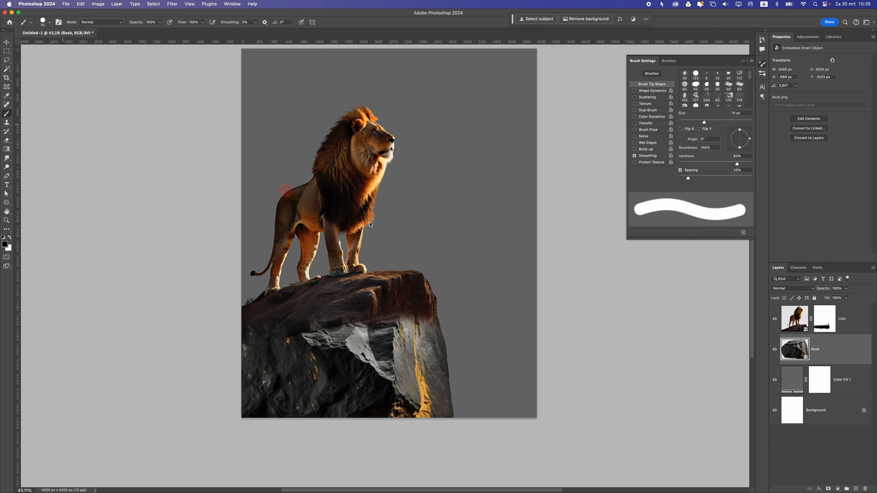
click(828, 489)
drag(235, 302, 382, 259)
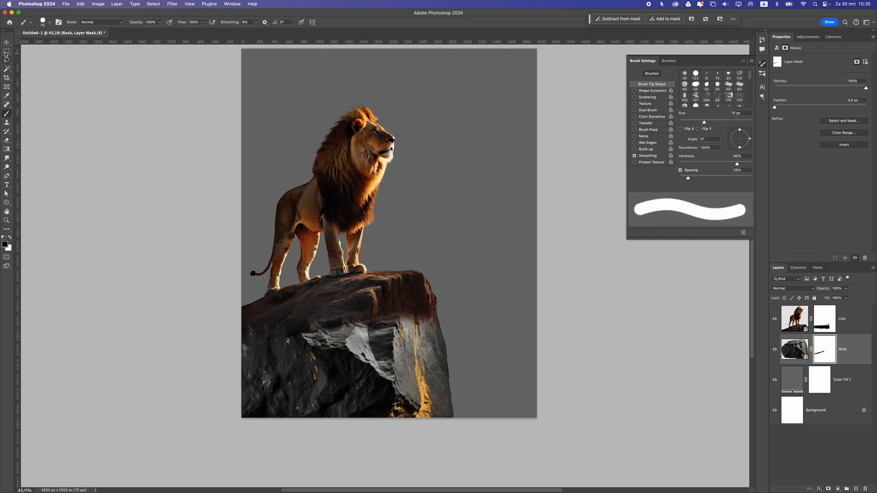
click(6, 42)
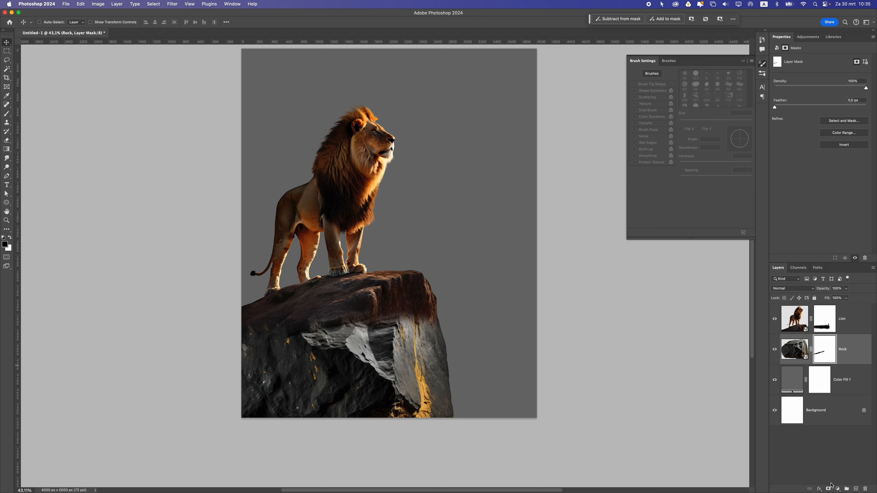
- Add a Color Balance adjustment clipped to the Rock layer and shift its midtones toward red, to about +38
click(838, 488)
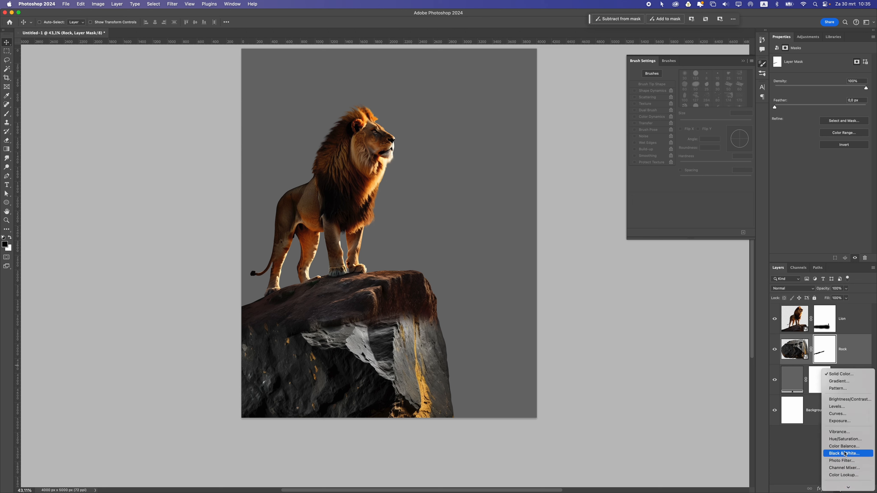
click(845, 447)
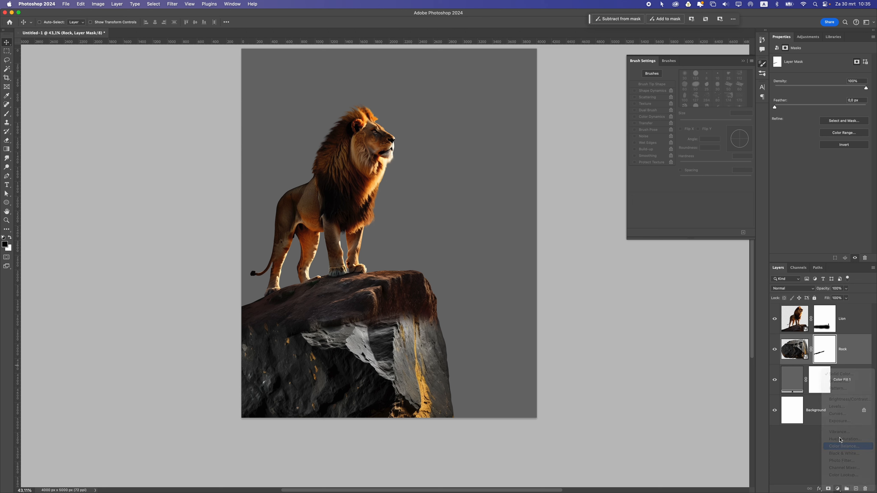
click(743, 61)
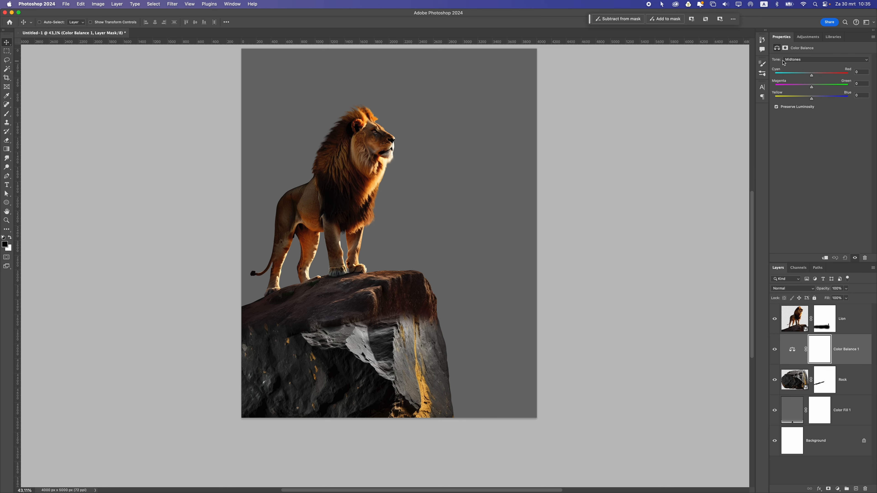
click(824, 258)
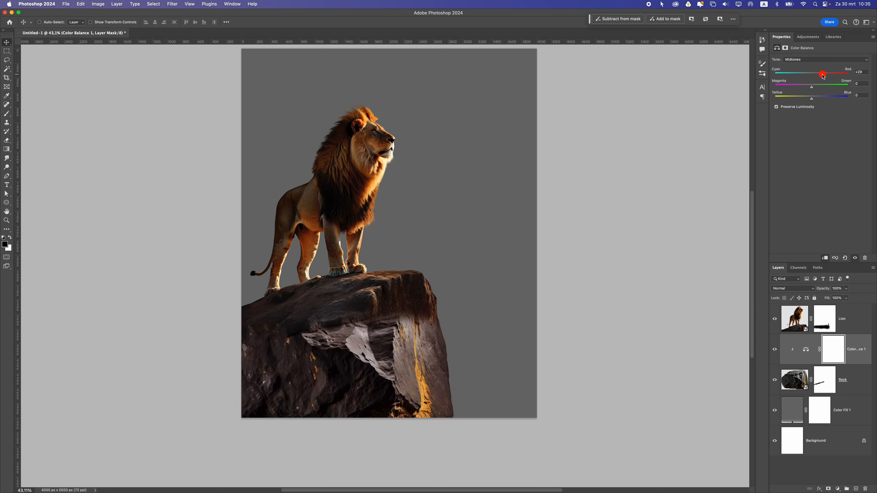
drag(814, 100, 808, 99)
click(358, 341)
- Add a Curves adjustment clipped to the rock and darken it by lowering the white point to output 69
click(838, 489)
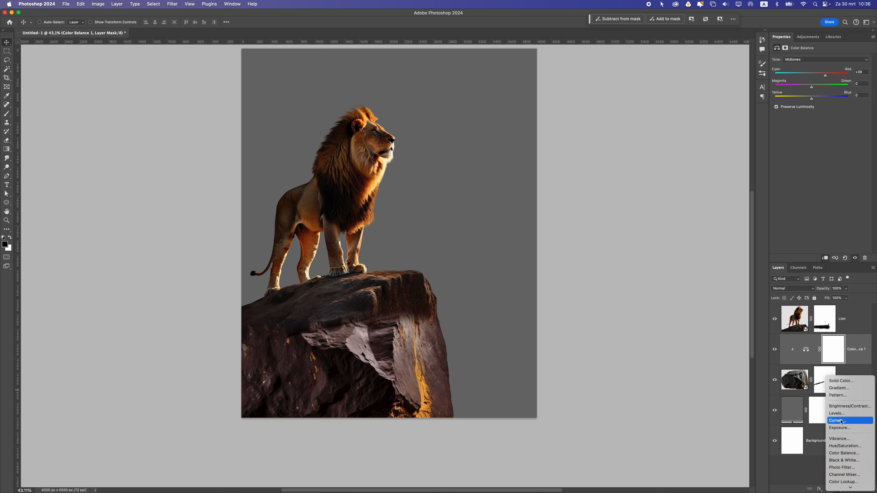
click(841, 422)
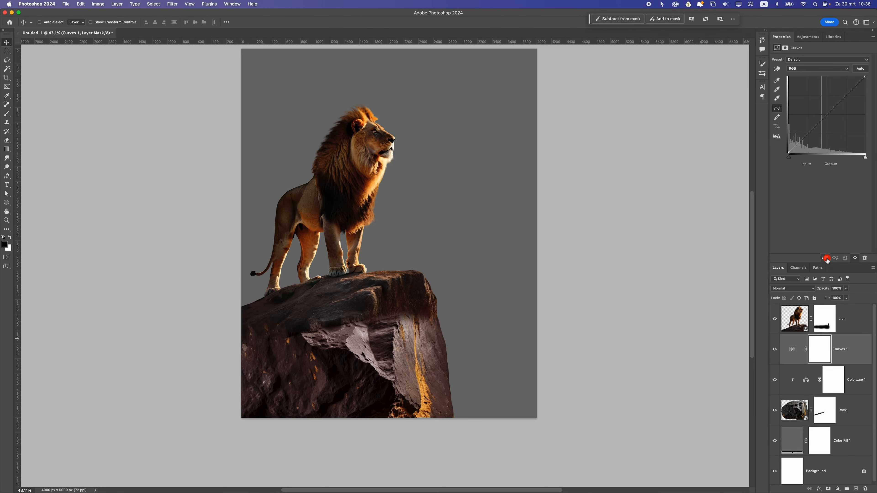
click(825, 258)
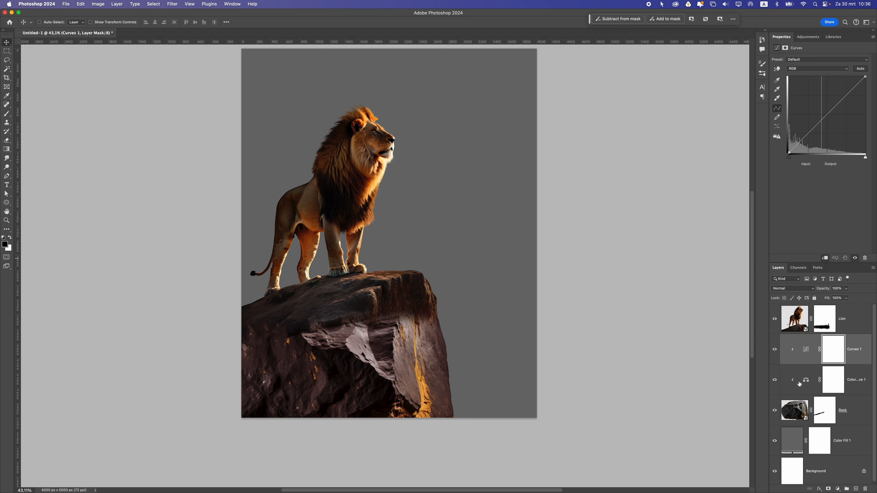
drag(864, 77, 873, 133)
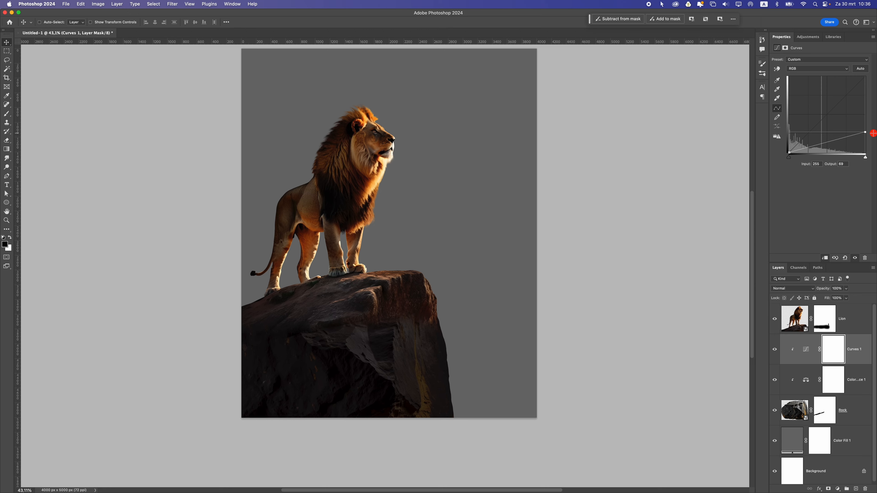
scroll(323, 277, down, 10)
scroll(323, 277, up, 10)
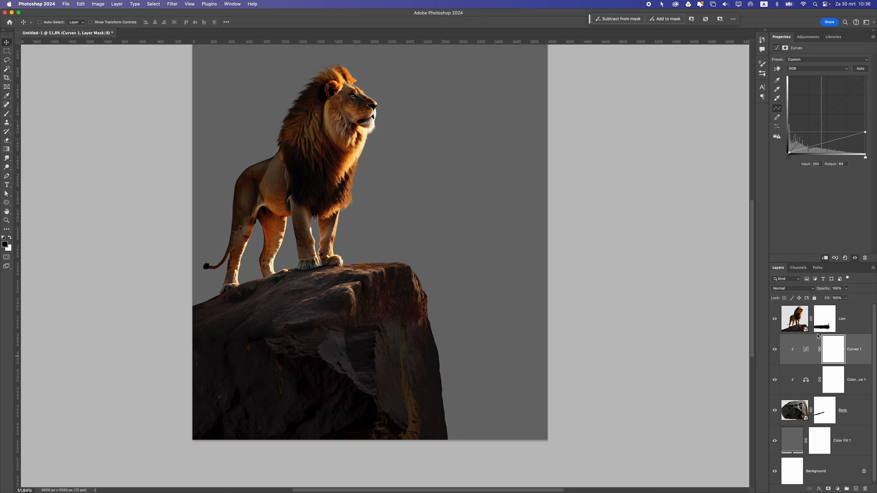
- Paint black on the Lion mask with a 300 px Soft Round brush at 0% hardness to soften the seam across the cliff
click(821, 323)
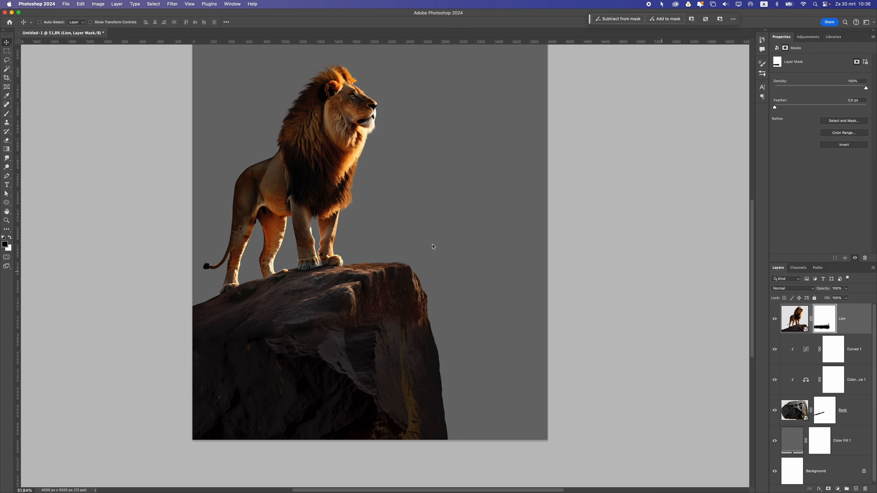
click(6, 114)
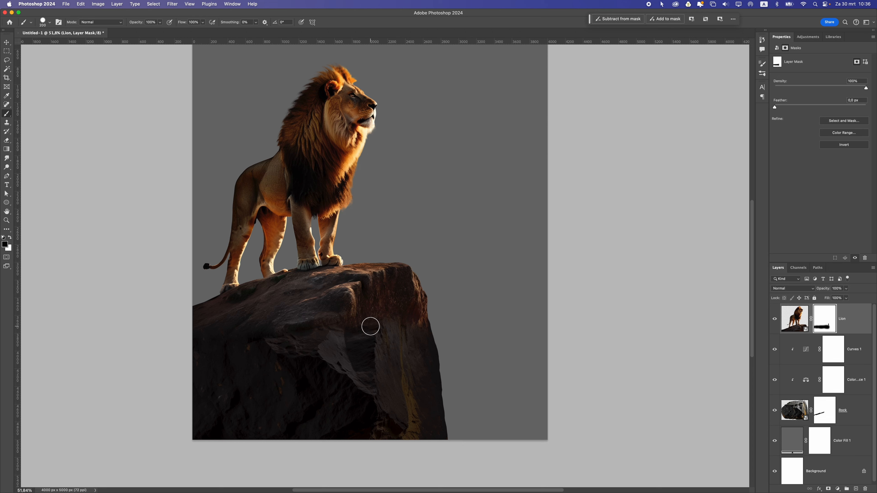
drag(370, 326, 381, 313)
drag(353, 349, 345, 345)
click(47, 22)
drag(66, 59, 49, 60)
click(127, 54)
drag(297, 328, 267, 341)
mouse_move(320, 319)
mouse_down()
mouse_move(354, 320)
mouse_move(354, 309)
mouse_move(353, 332)
mouse_move(392, 332)
mouse_move(393, 298)
mouse_move(404, 303)
mouse_move(358, 313)
mouse_move(383, 325)
mouse_move(368, 323)
mouse_up()
click(413, 355)
click(358, 315)
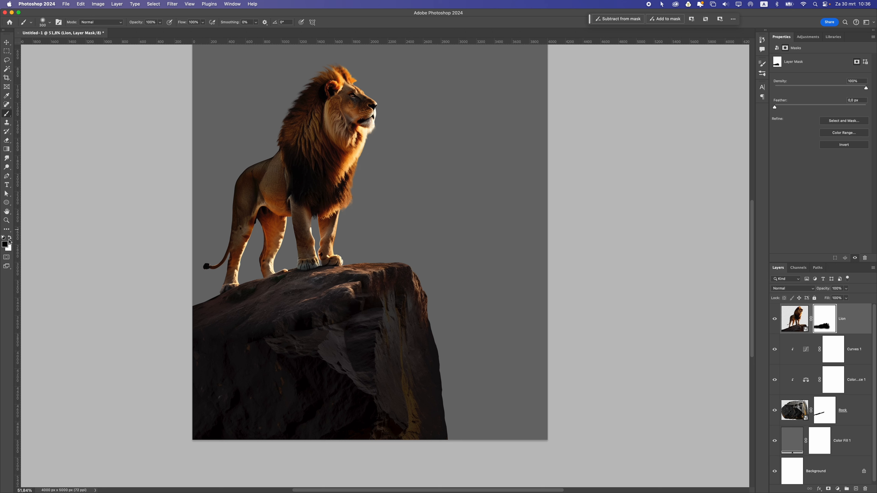
- Paint white on the Lion mask to bring back the lion's reddish rock near the cliff's upper right edge
key(x)
click(362, 288)
click(376, 285)
mouse_move(377, 285)
mouse_down()
mouse_move(312, 303)
mouse_move(398, 306)
mouse_up()
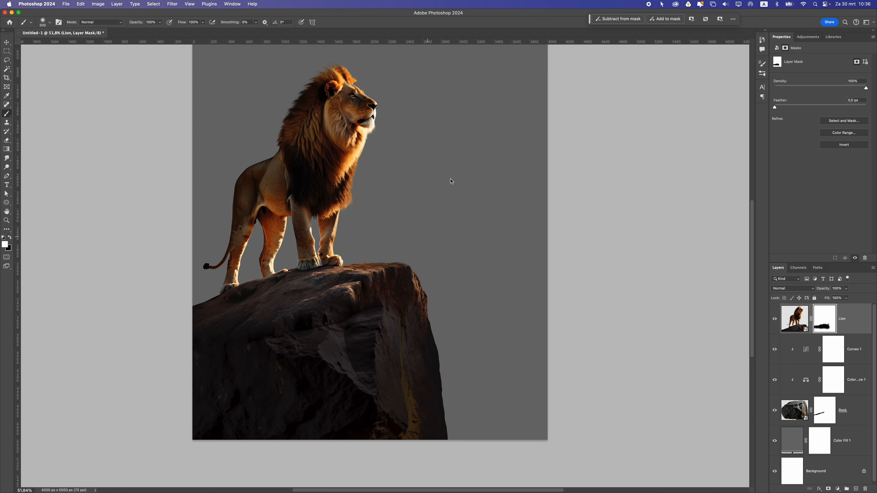
- Dab white on the Lion mask along the middle and left of the rock seam to refine the blend
click(443, 112)
click(474, 113)
click(303, 337)
click(310, 311)
click(296, 314)
click(230, 331)
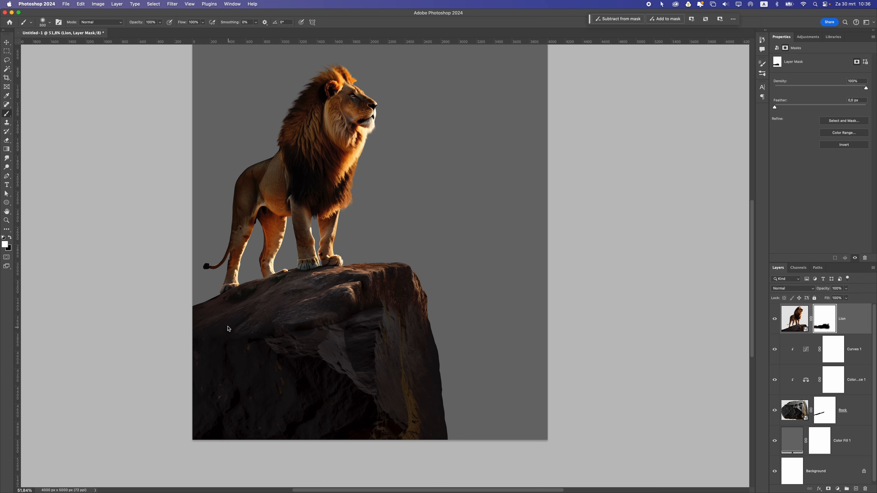
click(339, 296)
scroll(346, 286, down, 5)
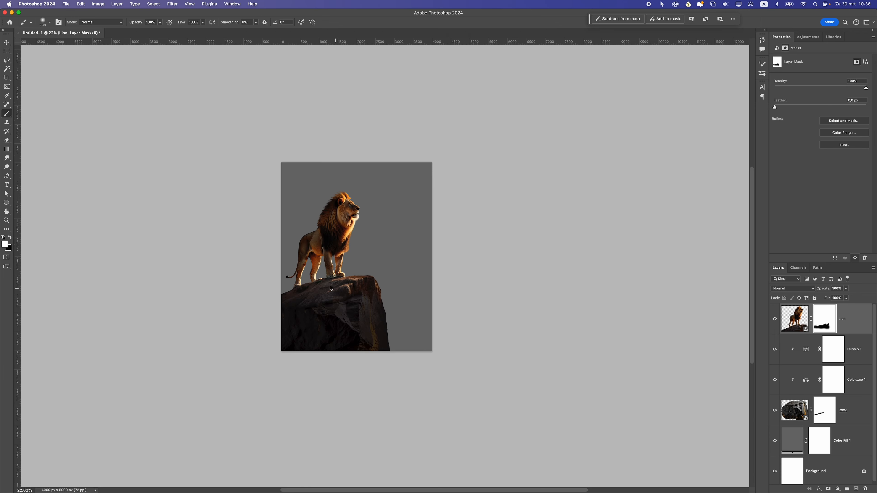
scroll(328, 281, up, 5)
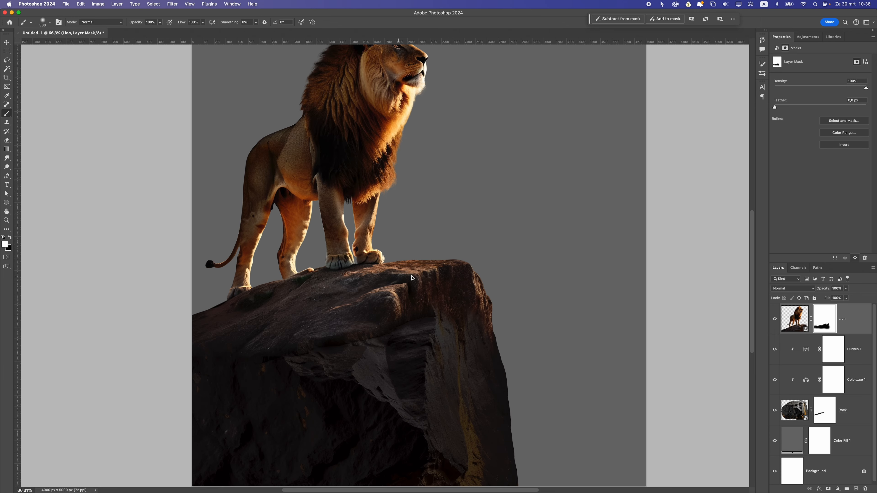
click(444, 334)
scroll(354, 313, down, 5)
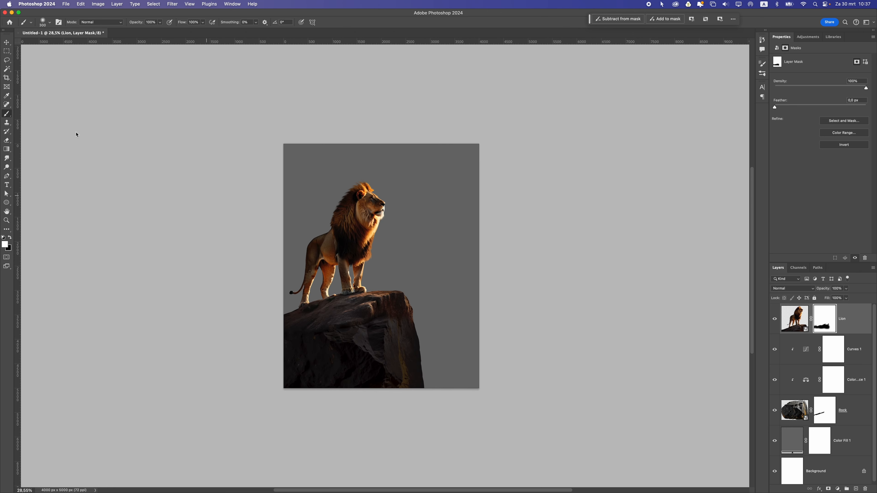
- Switch to the Move tool and enlarge the layer list so the whole layer stack fits
click(6, 42)
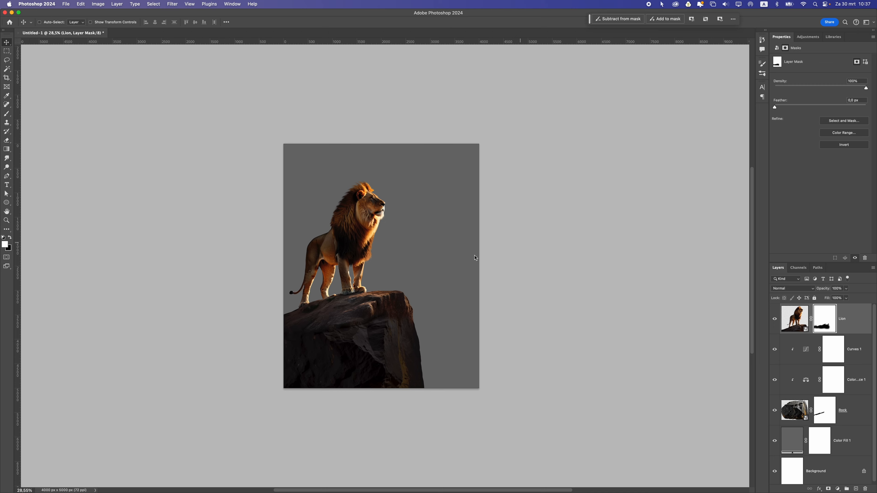
scroll(375, 258, up, 2)
scroll(411, 234, up, 2)
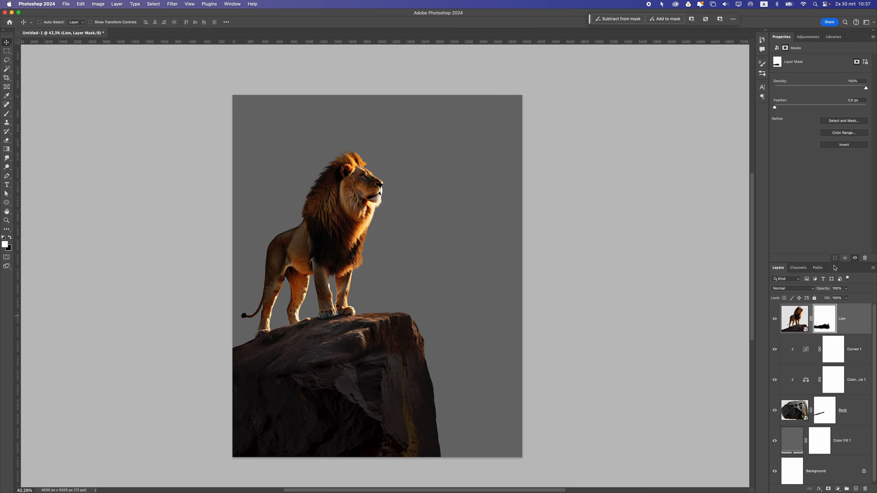
drag(825, 263, 831, 168)
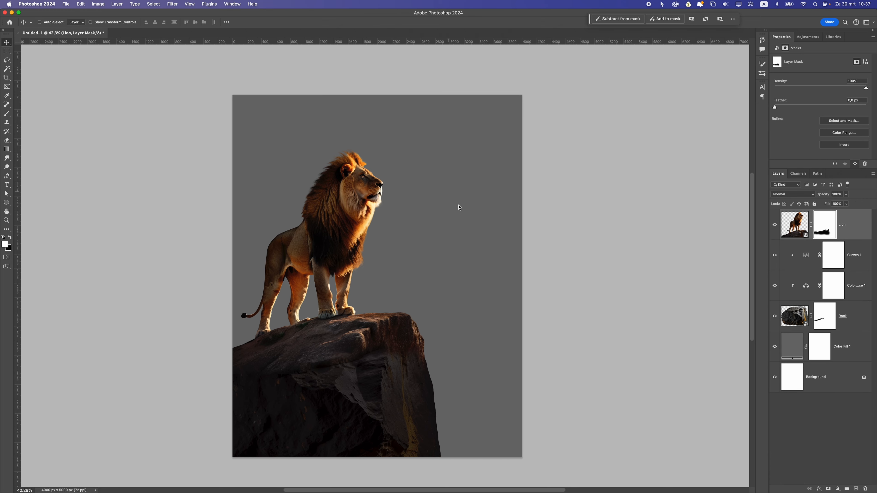
- Add an empty layer above Lion and paint a single white 300 px Soft Round dab in front of the lion's face
click(855, 489)
click(7, 114)
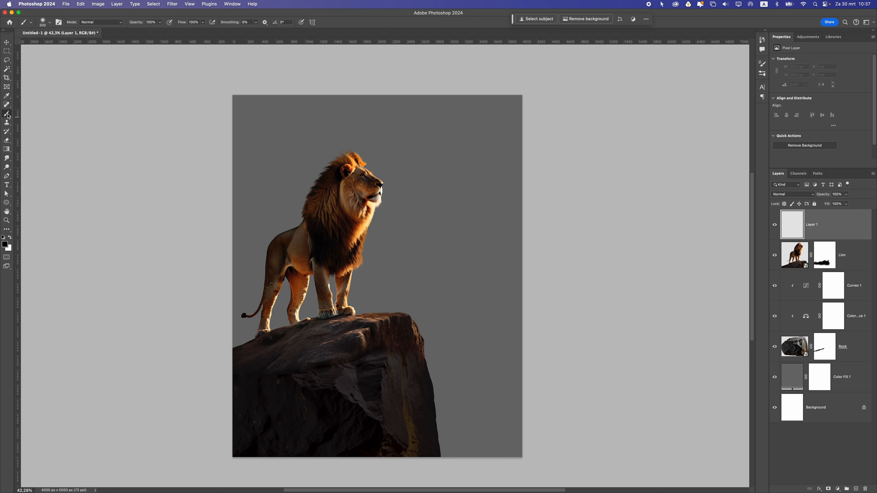
click(47, 23)
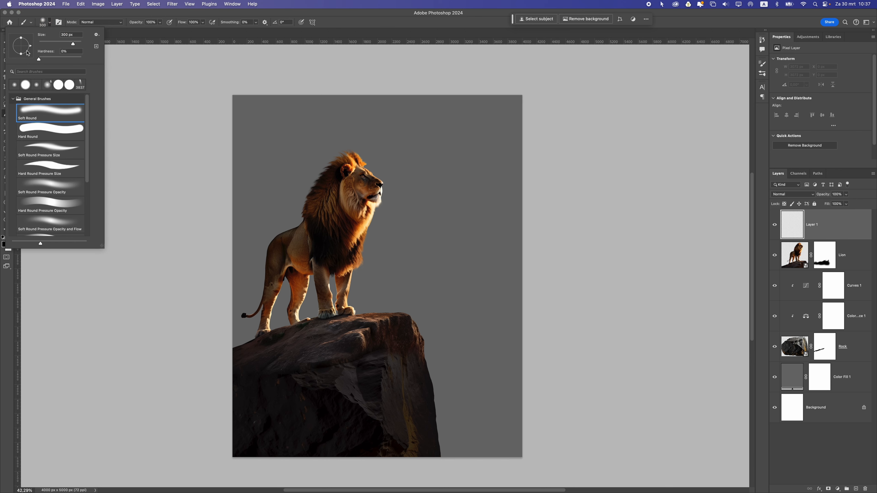
click(33, 115)
click(112, 16)
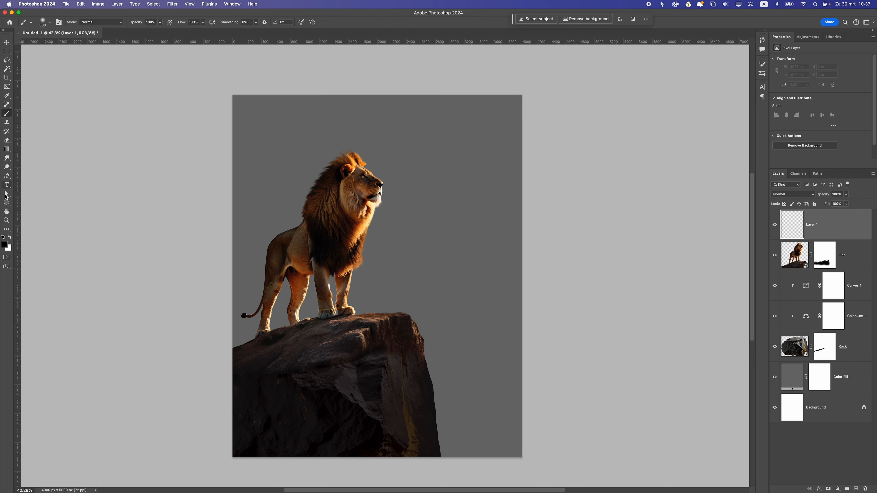
click(10, 236)
click(443, 204)
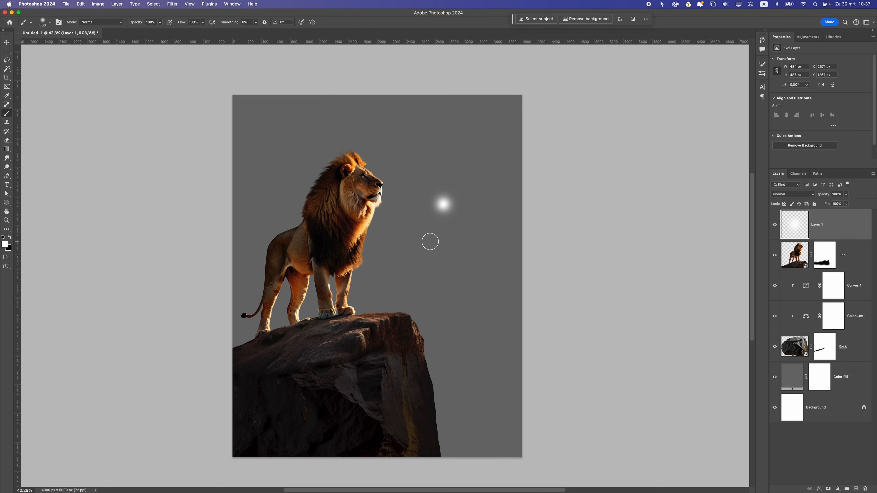
- Scale the white dab into a large glow about 2260 px wide in front of the lion
click(6, 41)
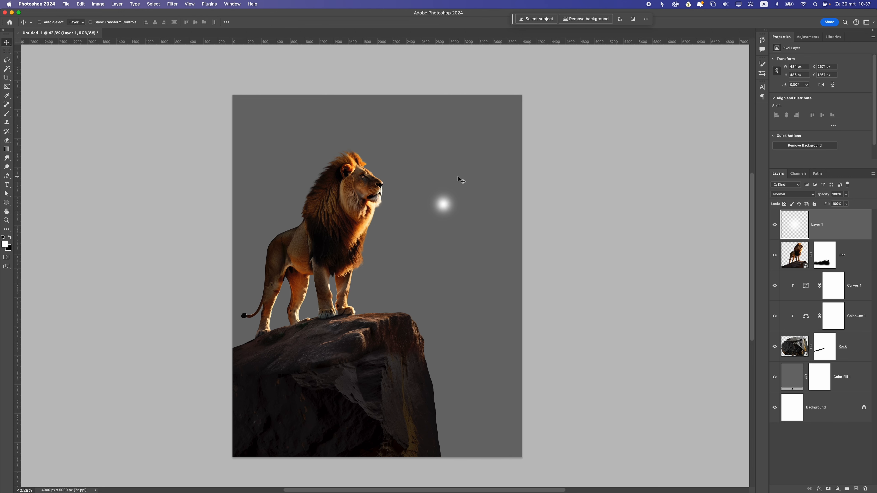
key(super+t)
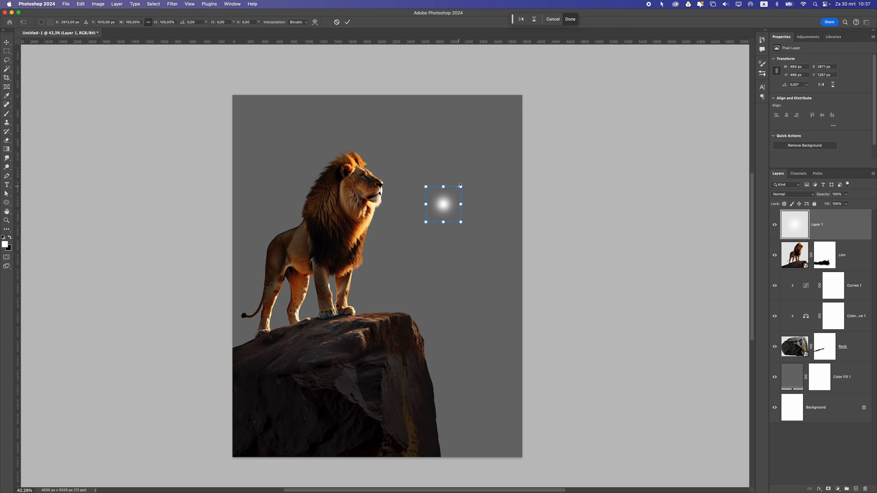
drag(461, 187, 580, 103)
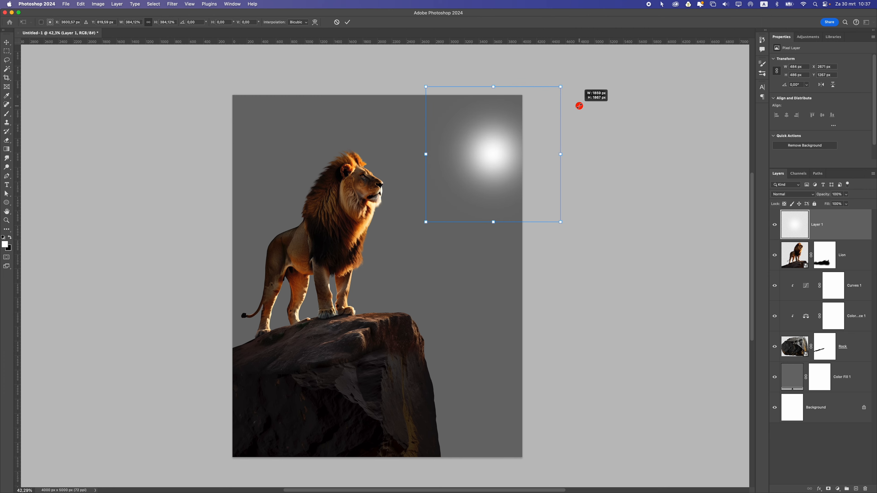
drag(501, 157, 470, 248)
drag(539, 180, 574, 161)
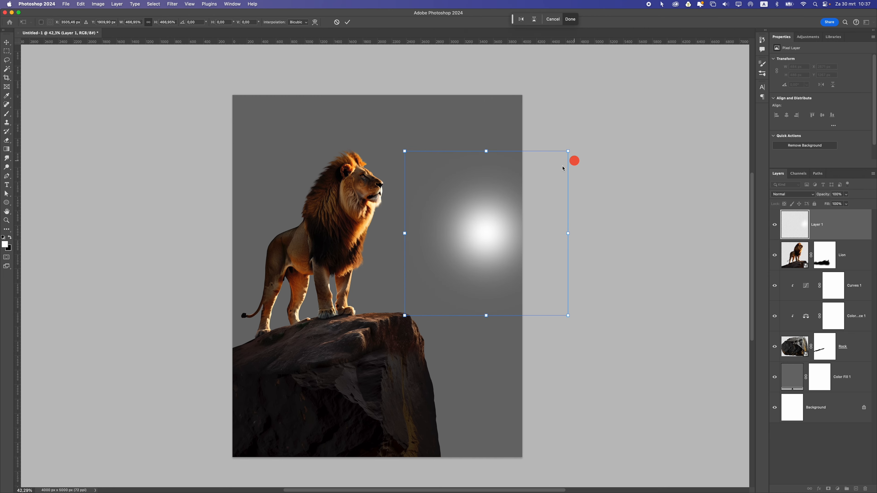
drag(500, 203, 482, 225)
key(Return)
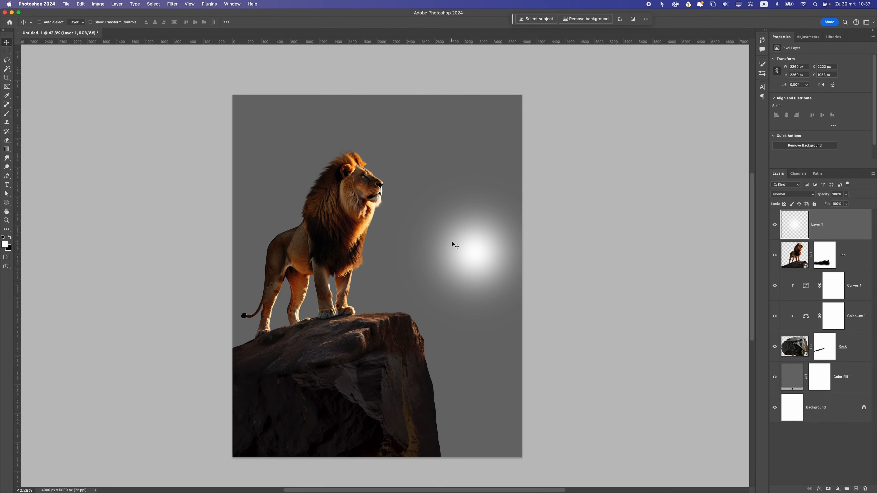
- Move the white glow down beside the cliff's upper edge, close to the canvas's right edge
mouse_move(452, 245)
mouse_down()
mouse_move(456, 253)
mouse_move(446, 250)
mouse_up()
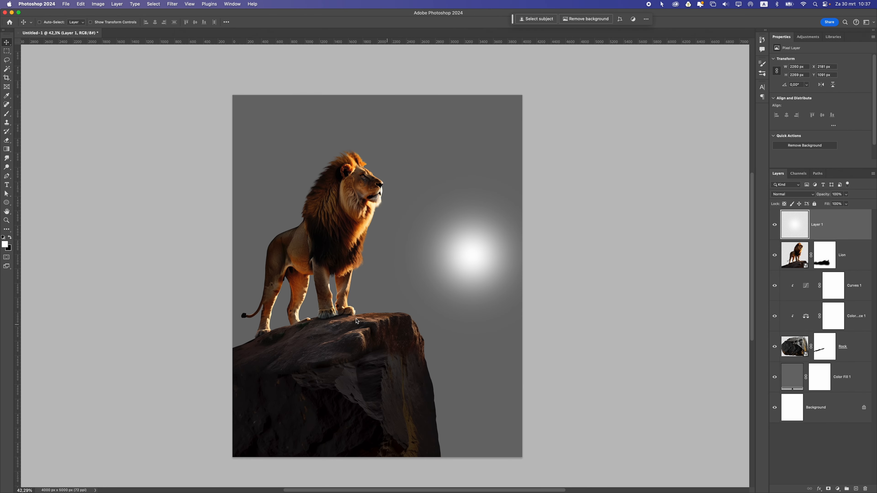
mouse_move(489, 225)
mouse_down()
mouse_move(484, 212)
mouse_move(495, 220)
mouse_move(494, 265)
mouse_move(505, 276)
mouse_move(487, 274)
mouse_move(486, 260)
mouse_up()
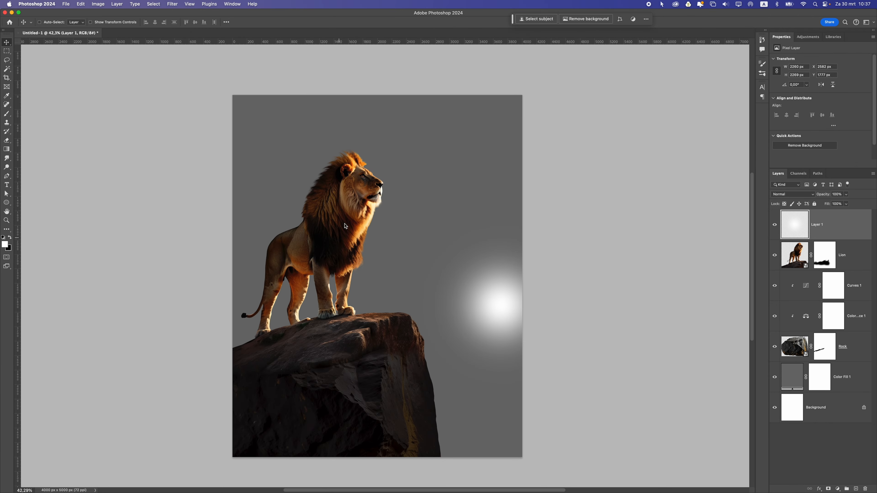
click(505, 273)
drag(505, 273, 503, 279)
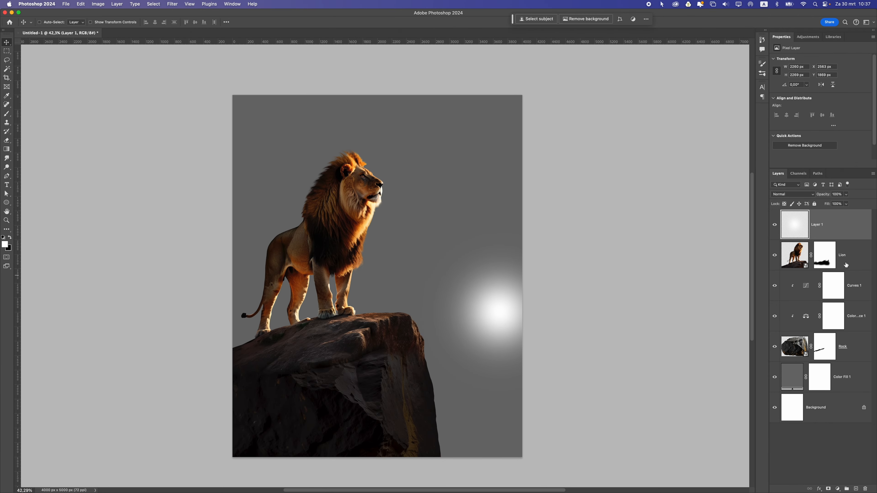
- Group the Lion, Curves, Color Balance and Rock layers together
click(836, 246)
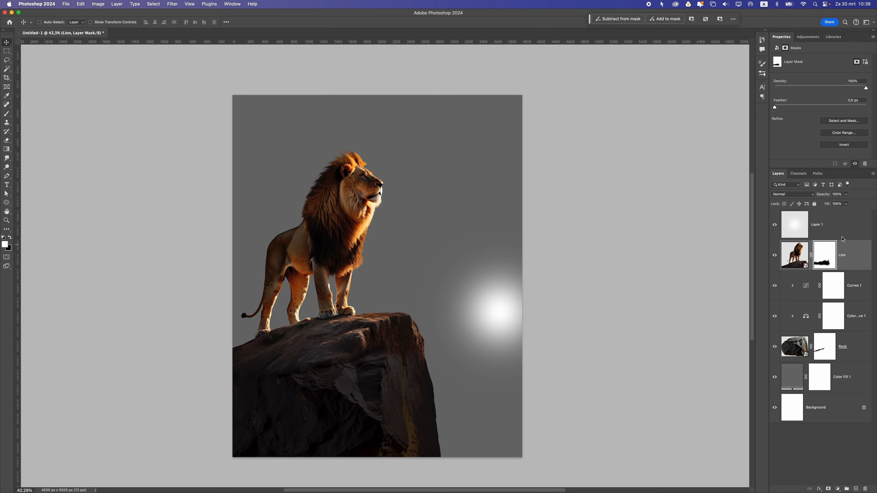
shift+click(855, 353)
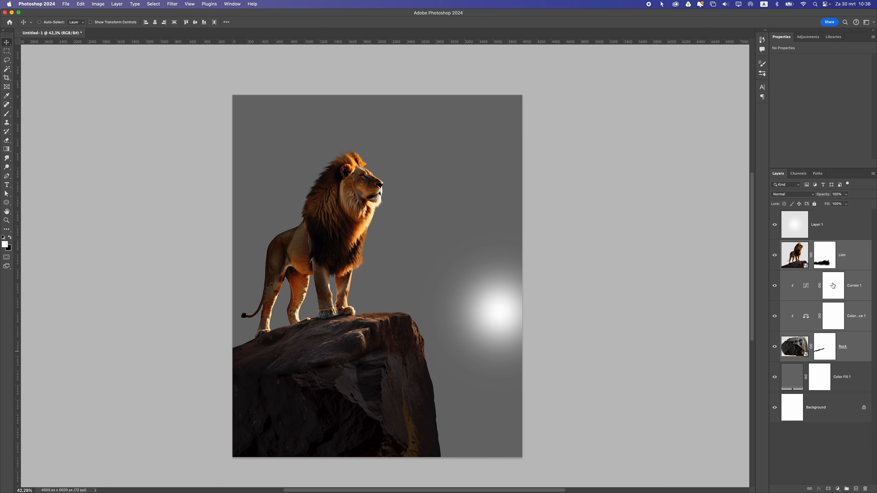
key(super+g)
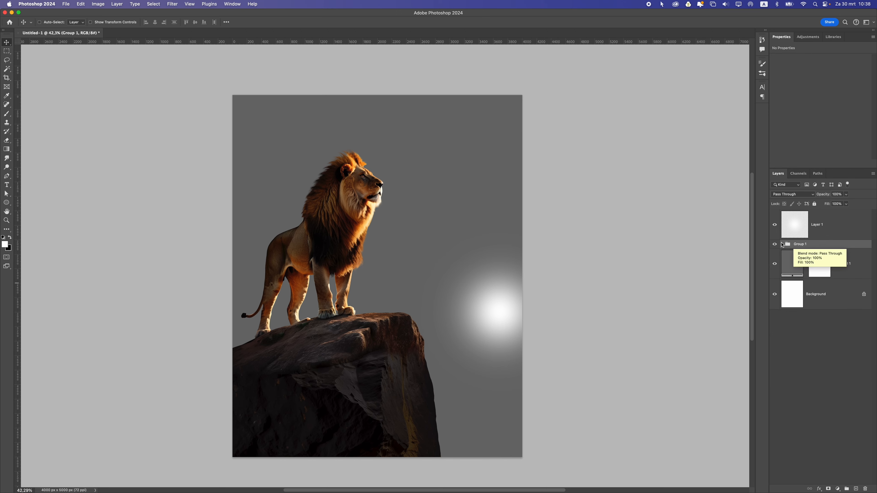
- Check Group 1 by toggling its visibility and add a Curves adjustment layer directly above it
click(774, 244)
click(774, 244)
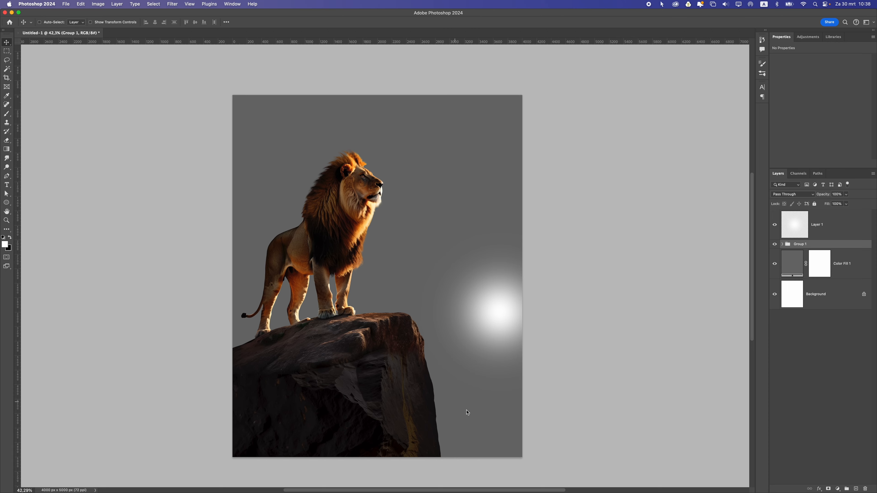
click(837, 488)
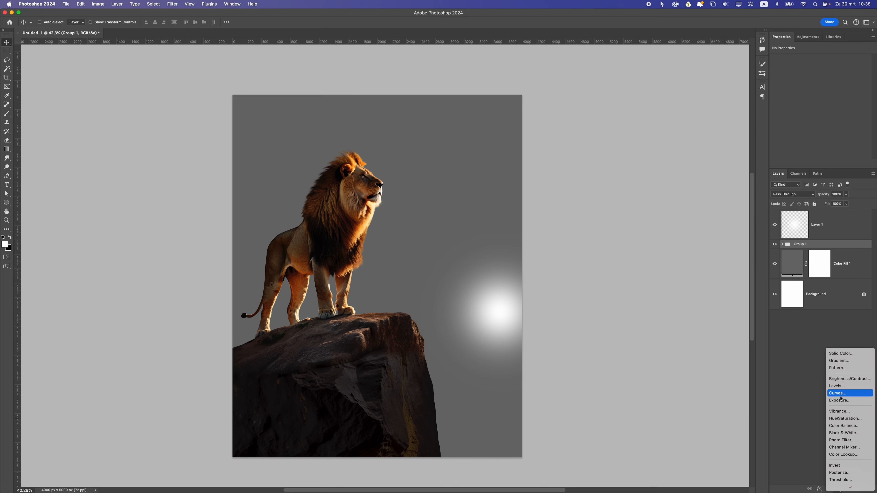
click(839, 393)
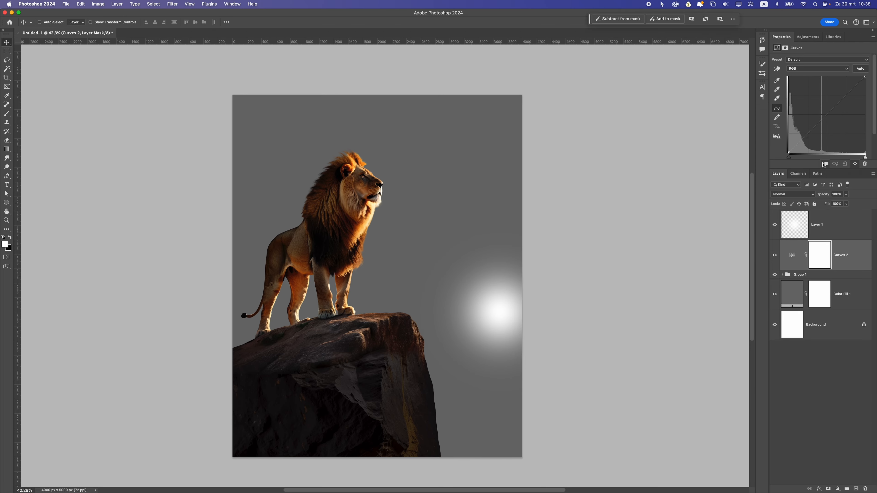
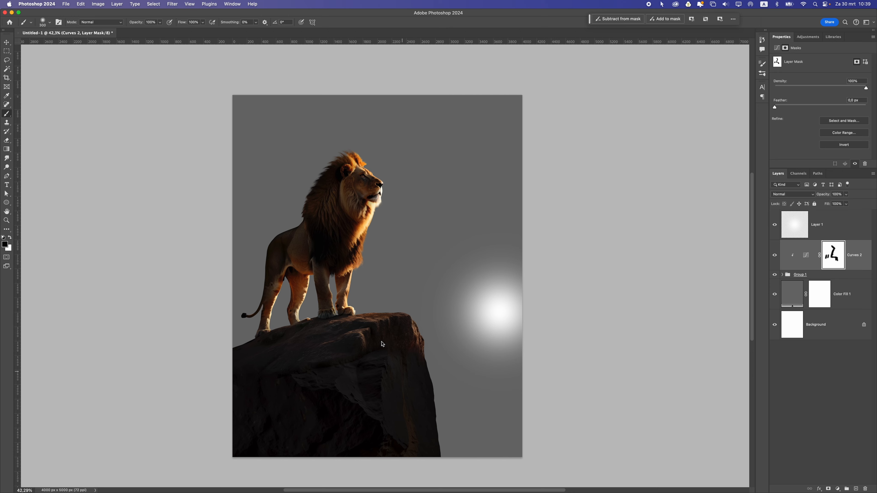
- Paint black with the 300 px brush on the Curves mask over the lion's hind legs and the mane's upper edge
drag(304, 294, 274, 291)
mouse_move(312, 174)
mouse_down()
mouse_move(353, 143)
mouse_move(366, 159)
mouse_move(331, 151)
mouse_move(317, 160)
mouse_move(349, 160)
mouse_up()
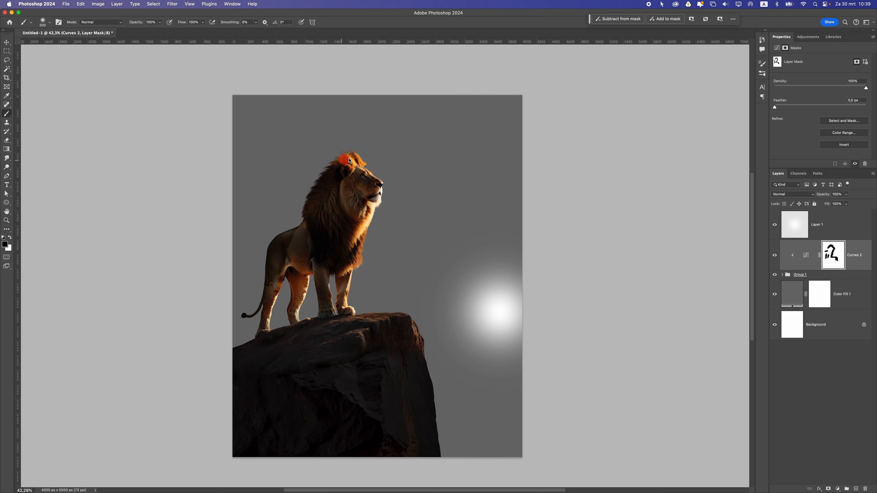
- Add an empty layer above the masked Curves adjustment and clip it to Group 1
click(855, 488)
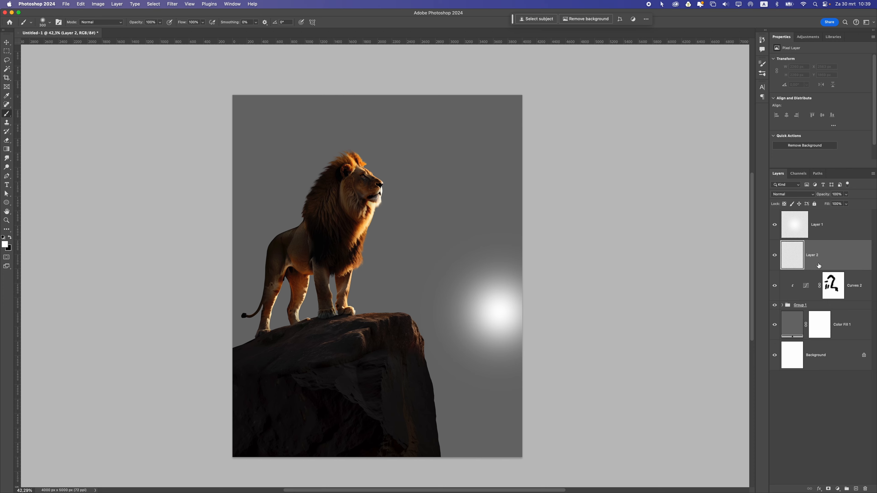
right_click(819, 266)
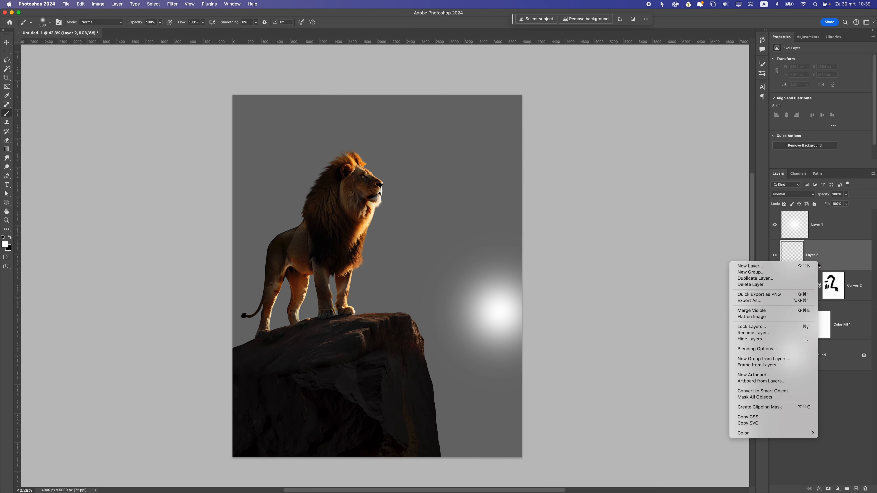
click(769, 407)
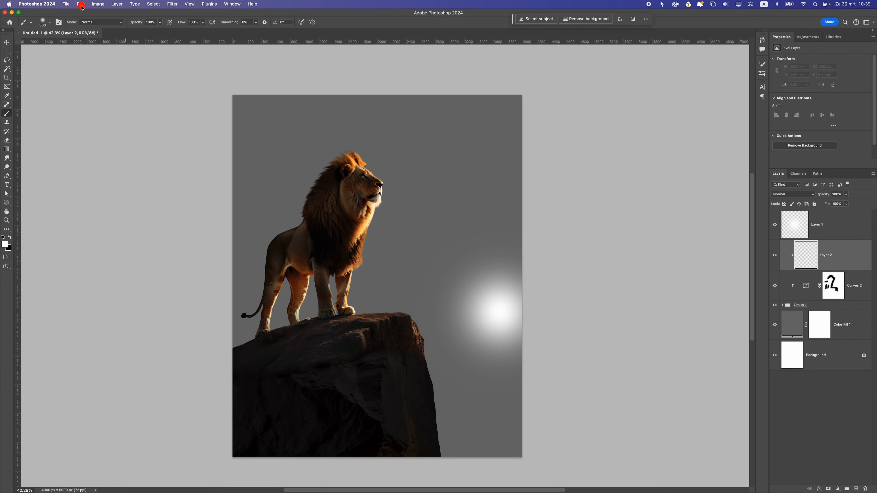
- Fill the clipped empty layer with 50% Gray at 100% opacity and set its blend mode to Overlay
click(81, 4)
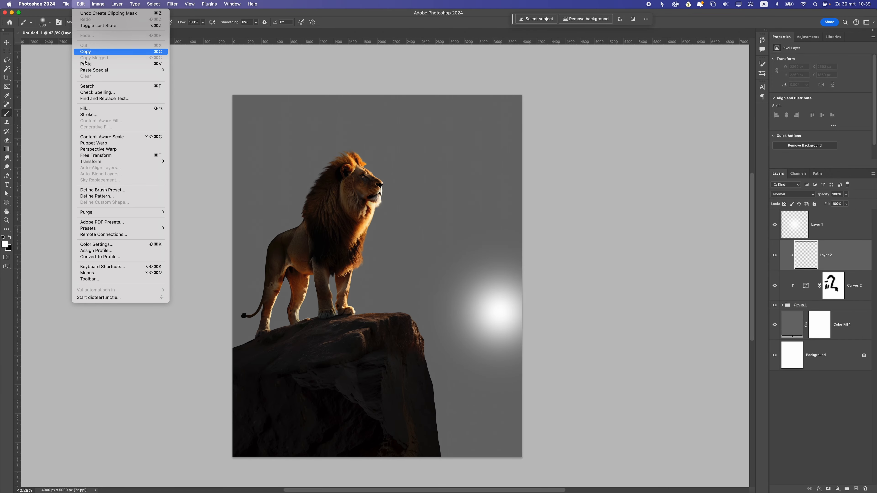
click(95, 109)
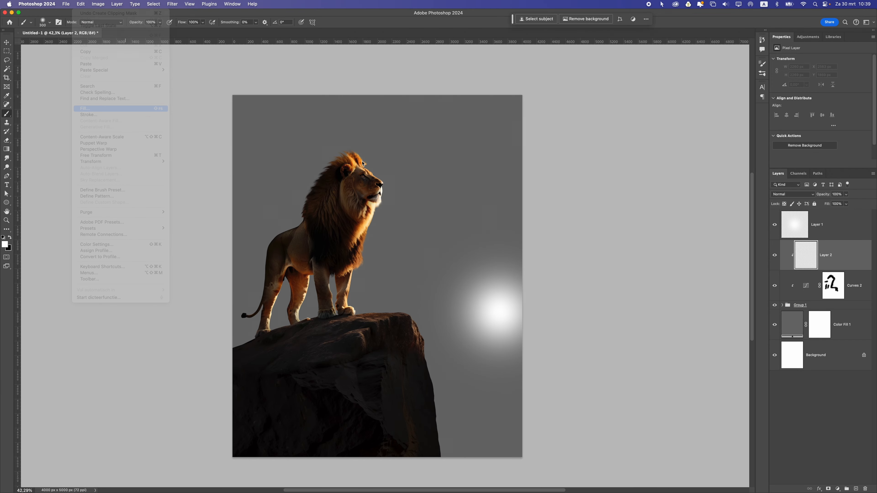
click(552, 146)
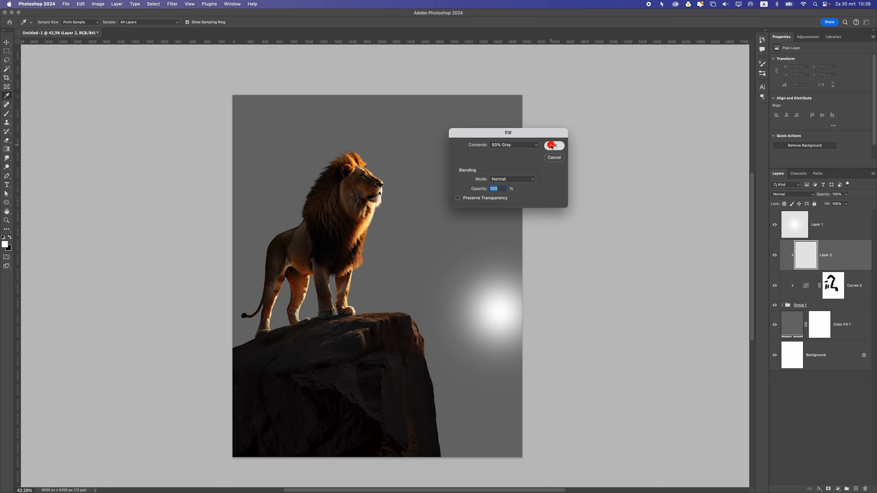
key(b)
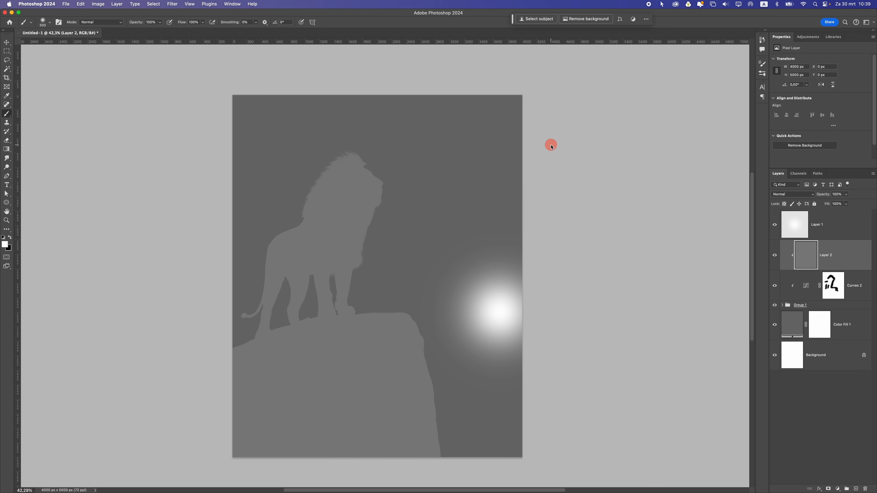
click(781, 193)
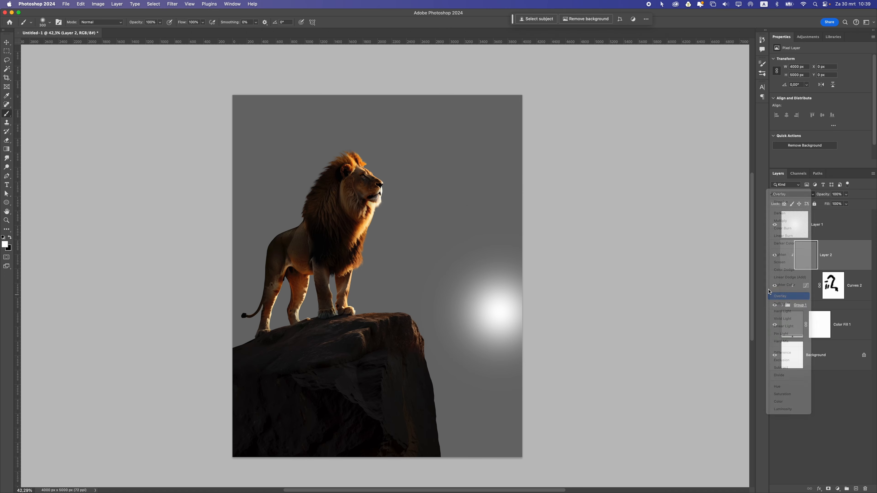
click(770, 294)
- Select the Dodge tool and reduce its brush size to 125 px for work on the lion
right_click(6, 158)
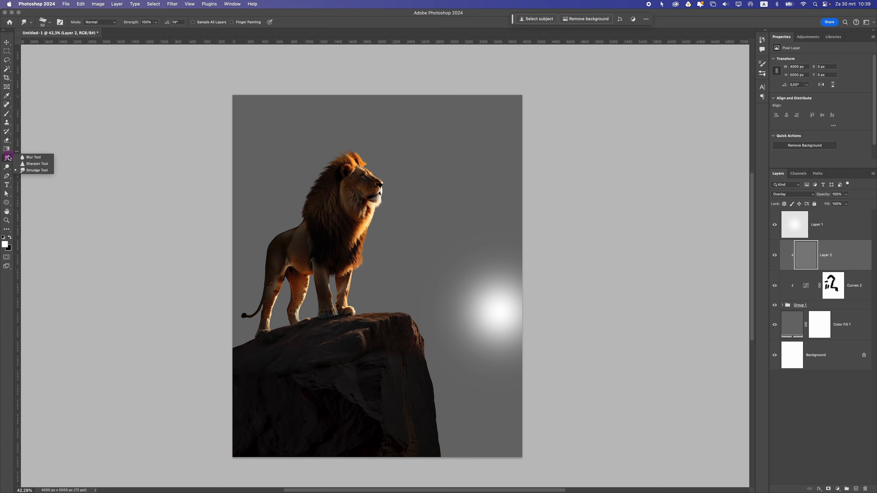
right_click(7, 167)
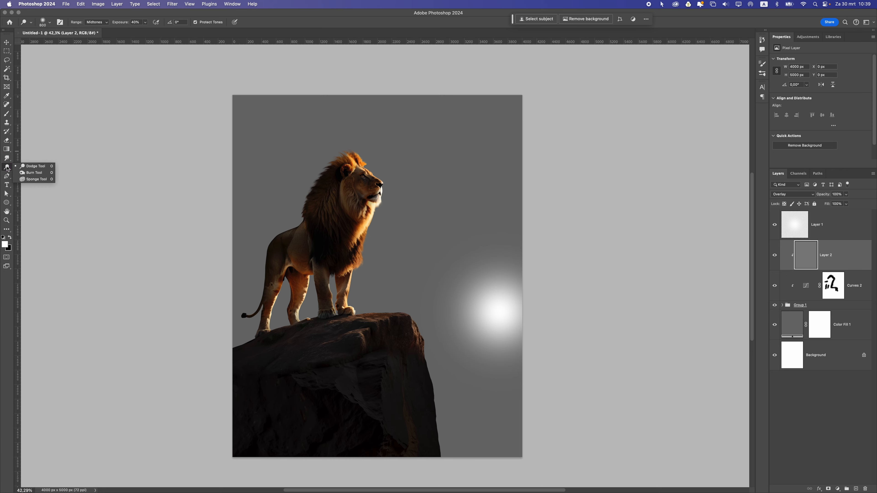
click(40, 168)
scroll(366, 239, up, 5)
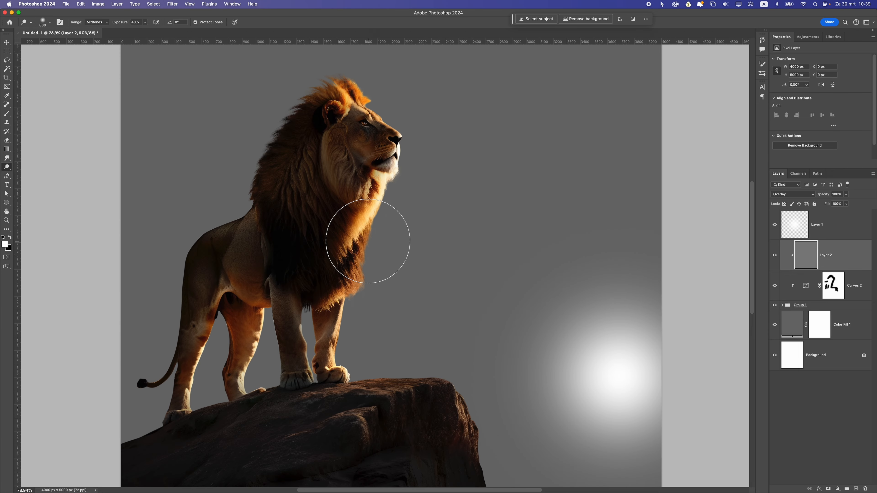
key(bracketleft)
key(bracketleft)
key(bracketleft)
key(bracketleft)
key(bracketleft)
key(bracketleft)
key(bracketleft)
key(bracketleft)
key(bracketleft)
- Try dodging the chest mane's front edge with the range set to Highlights, undo the stroke and return the range to Midtones
click(107, 22)
click(94, 31)
mouse_move(382, 239)
mouse_down()
mouse_move(369, 289)
mouse_move(372, 236)
mouse_move(392, 196)
mouse_move(371, 244)
mouse_up()
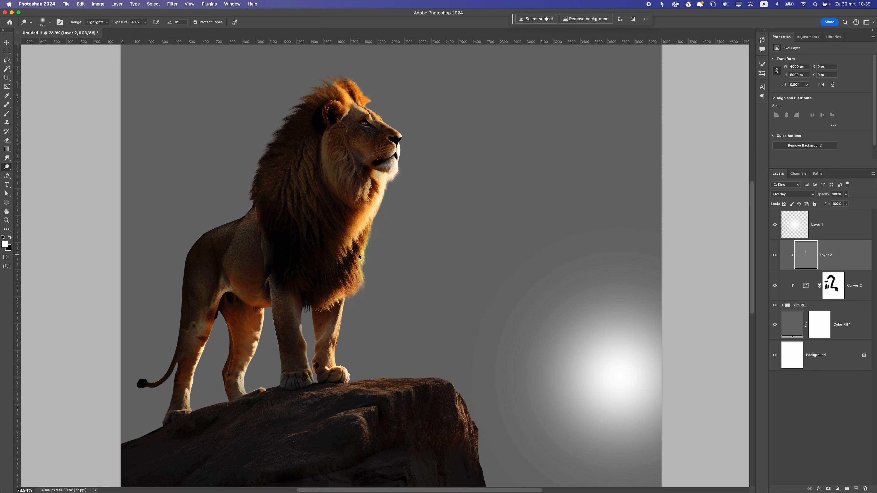
key(super+z)
click(96, 22)
click(94, 31)
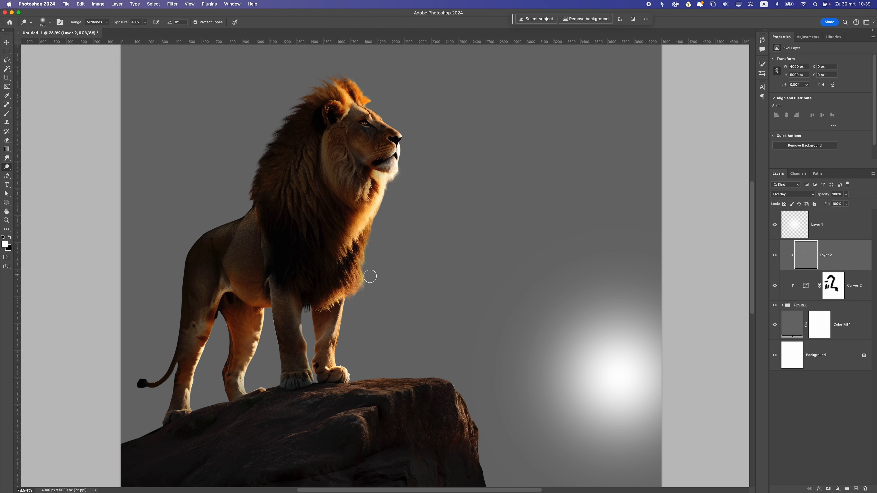
- Dodge the midtones along the light-facing edges of the lion's chest mane, front legs and hind legs
mouse_move(374, 252)
mouse_down()
mouse_move(368, 229)
mouse_move(349, 329)
mouse_up()
mouse_move(346, 299)
mouse_down()
mouse_move(344, 371)
mouse_move(342, 324)
mouse_move(299, 303)
mouse_move(310, 361)
mouse_move(306, 304)
mouse_move(303, 349)
mouse_up()
drag(264, 310, 243, 375)
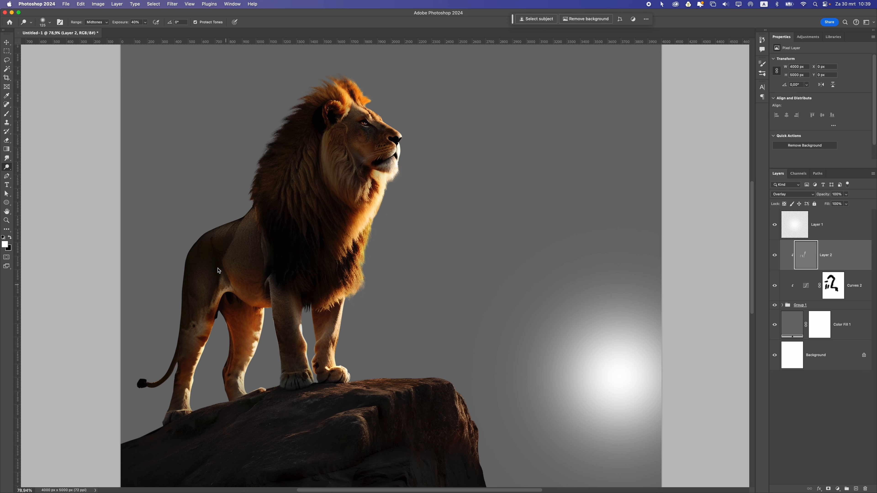
drag(214, 322, 194, 371)
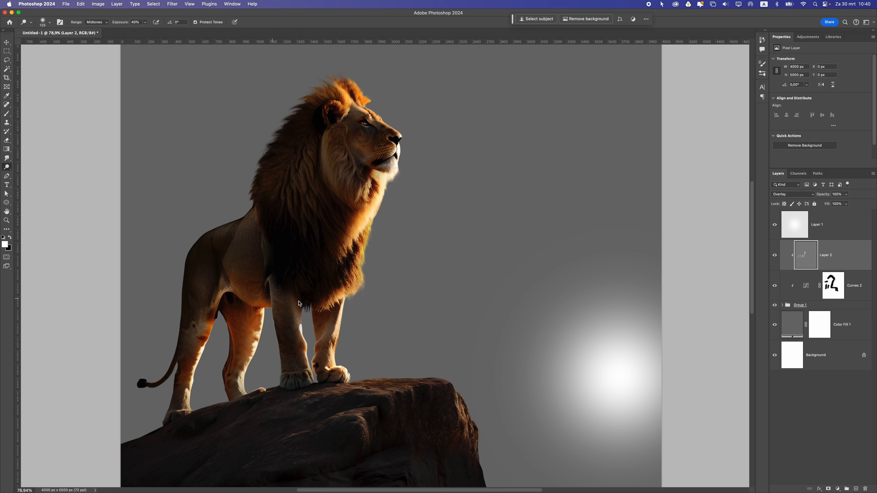
- Dodge the mane's front edge, the chin, the face profile and the fur behind the lion's cheek
drag(361, 294, 367, 240)
drag(382, 195, 397, 182)
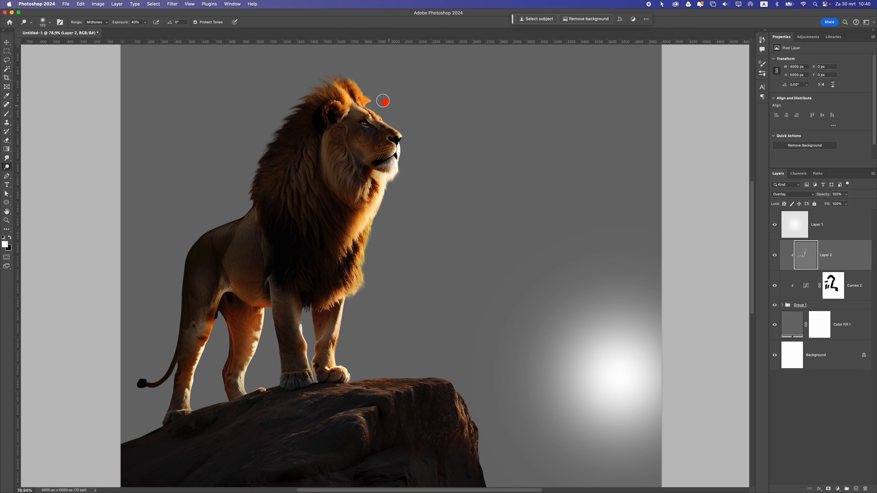
mouse_move(382, 102)
mouse_down()
mouse_move(393, 129)
mouse_move(403, 130)
mouse_move(382, 122)
mouse_move(404, 133)
mouse_up()
mouse_move(341, 108)
mouse_down()
mouse_move(343, 128)
mouse_move(349, 172)
mouse_move(341, 121)
mouse_move(347, 181)
mouse_move(348, 150)
mouse_move(346, 175)
mouse_up()
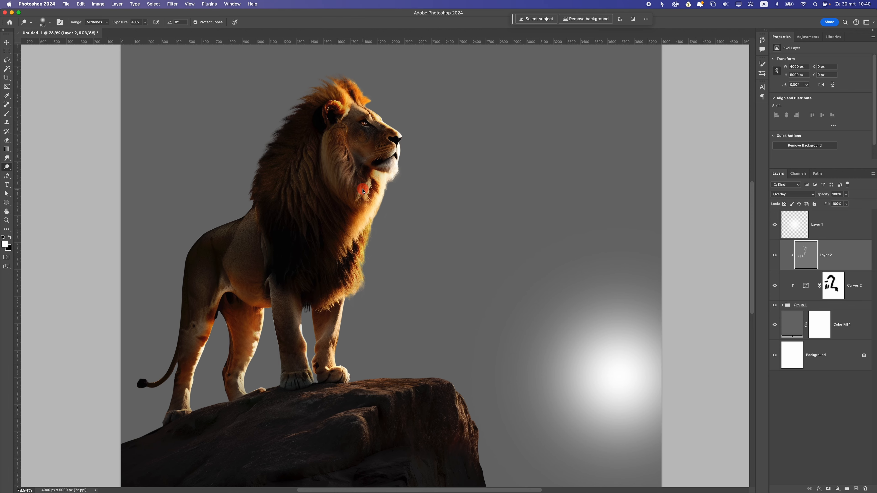
scroll(359, 192, down, 3)
scroll(360, 193, up, 3)
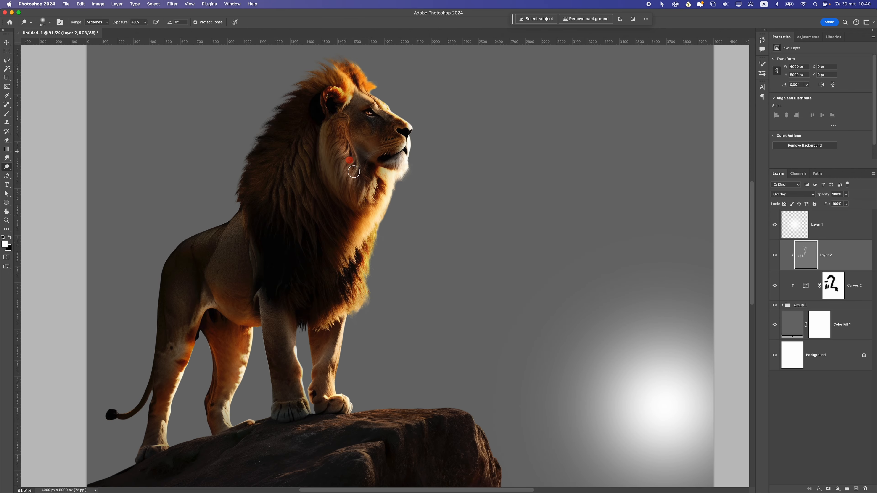
mouse_move(354, 171)
mouse_down()
mouse_move(357, 200)
mouse_move(347, 151)
mouse_move(339, 154)
mouse_move(340, 126)
mouse_move(369, 198)
mouse_up()
- Dodge the cliff's upper corner and the side facing the glow with the 100 px brush
scroll(369, 198, down, 3)
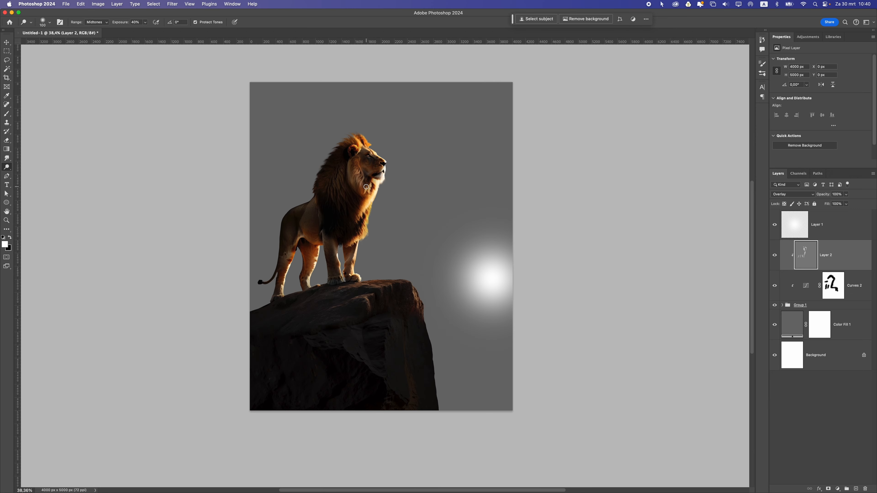
scroll(367, 187, up, 1)
drag(430, 315, 441, 371)
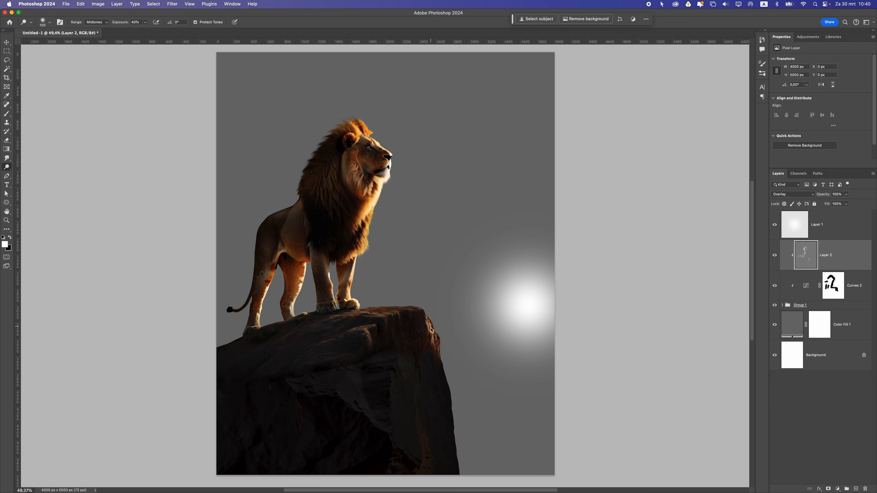
scroll(435, 332, up, 3)
drag(417, 290, 445, 371)
scroll(446, 371, down, 3)
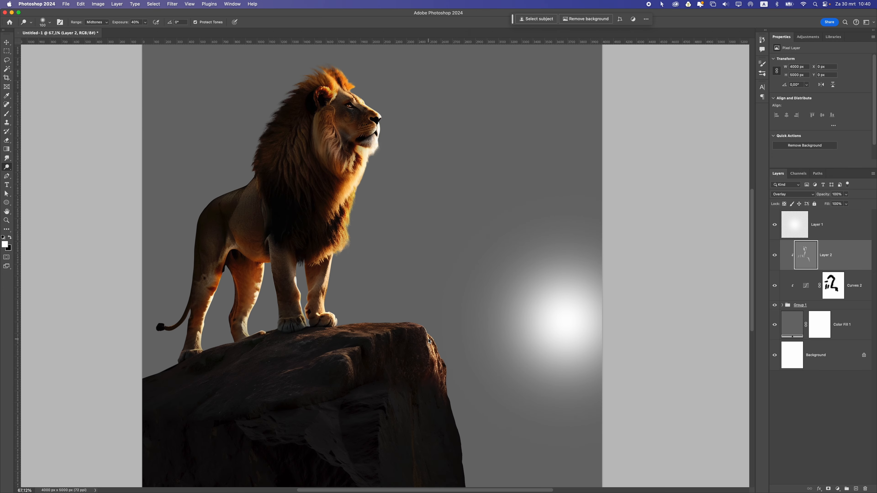
scroll(426, 334, up, 1)
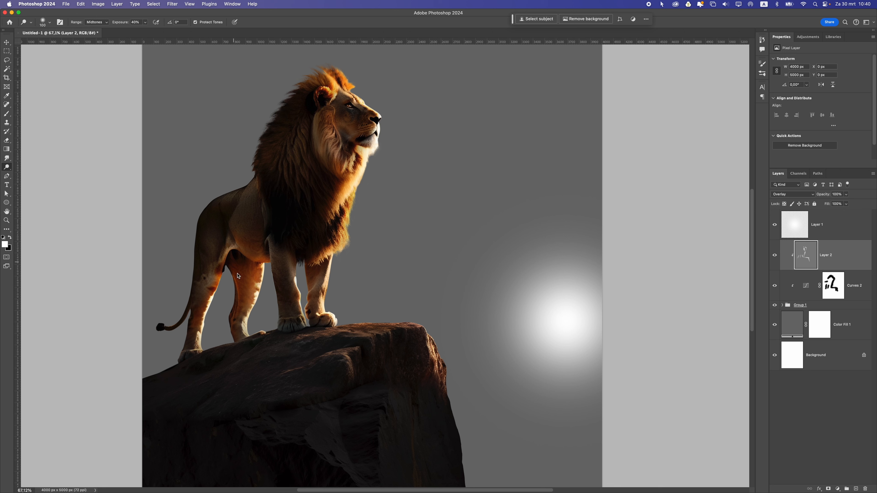
- Compare the lion and cliff with and without the gray Overlay dodge layer, and review the whole composite
click(775, 256)
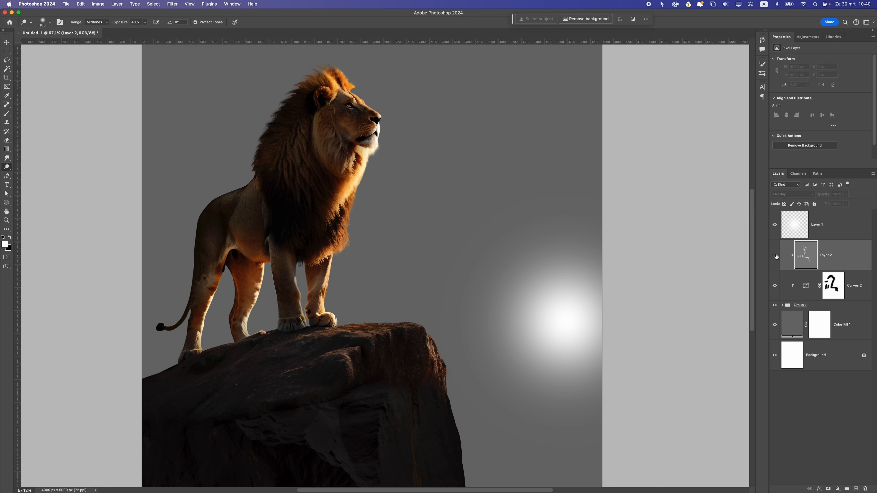
click(775, 255)
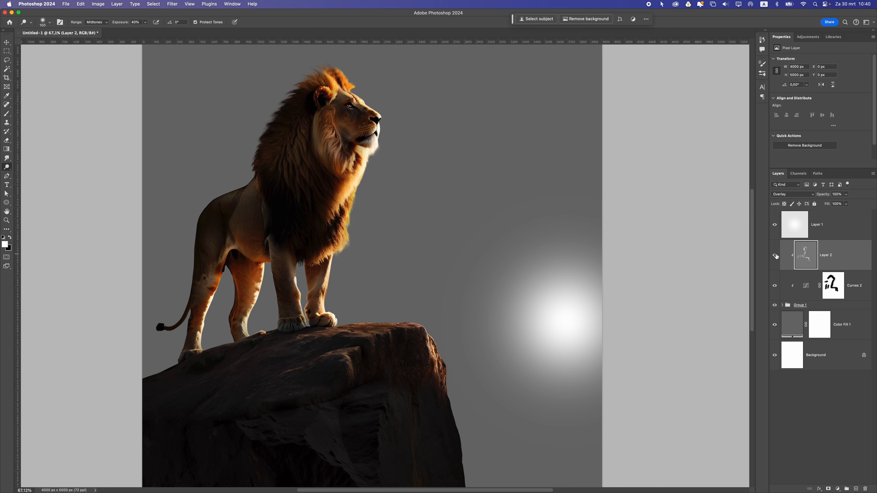
click(775, 255)
click(775, 255)
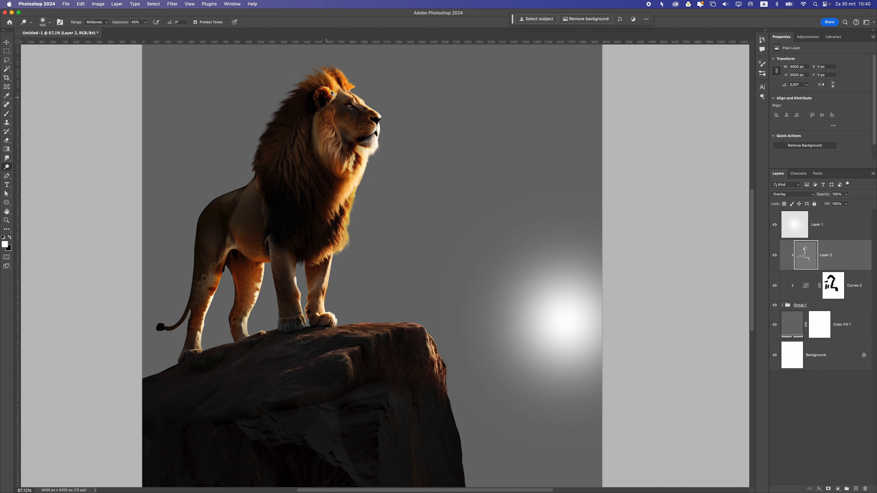
scroll(385, 223, down, 5)
scroll(363, 223, up, 2)
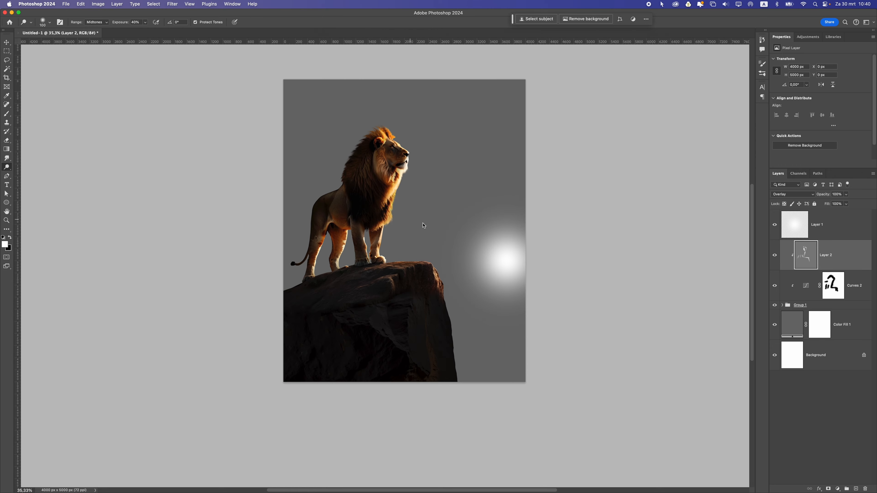
scroll(409, 208, up, 2)
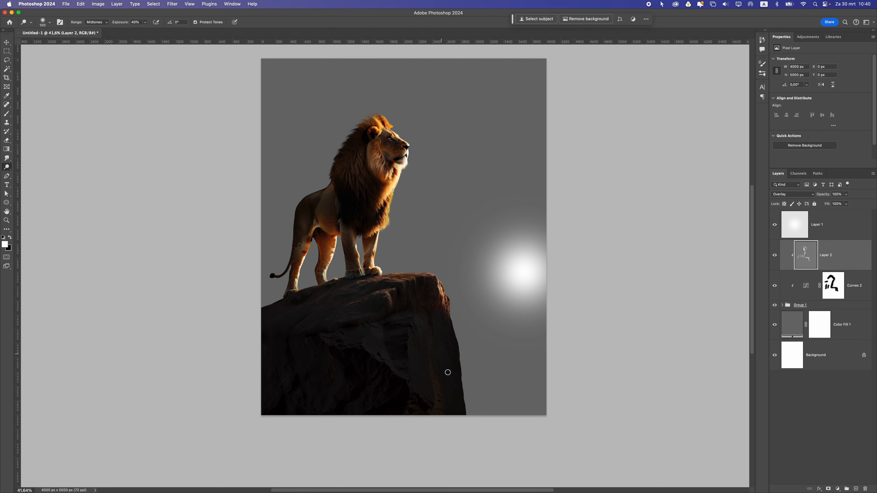
scroll(392, 273, up, 2)
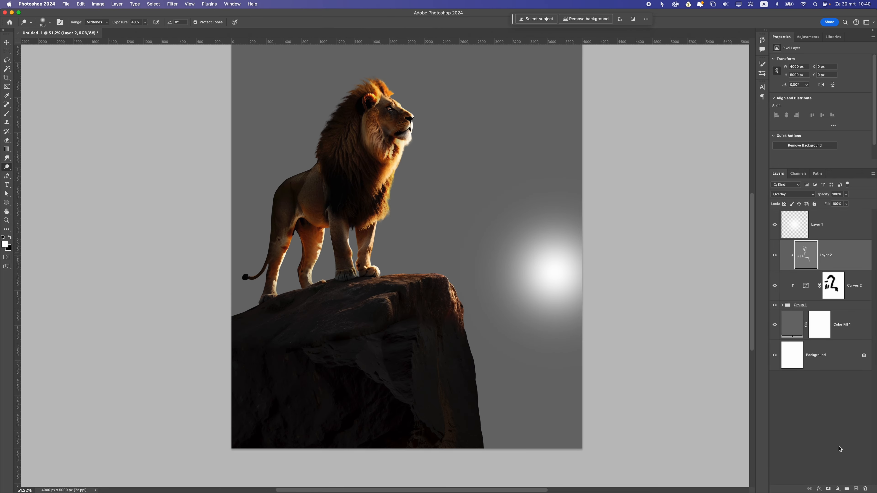
- Add an empty layer above the gray dodge layer and clip it to the lion and cliff group
click(855, 489)
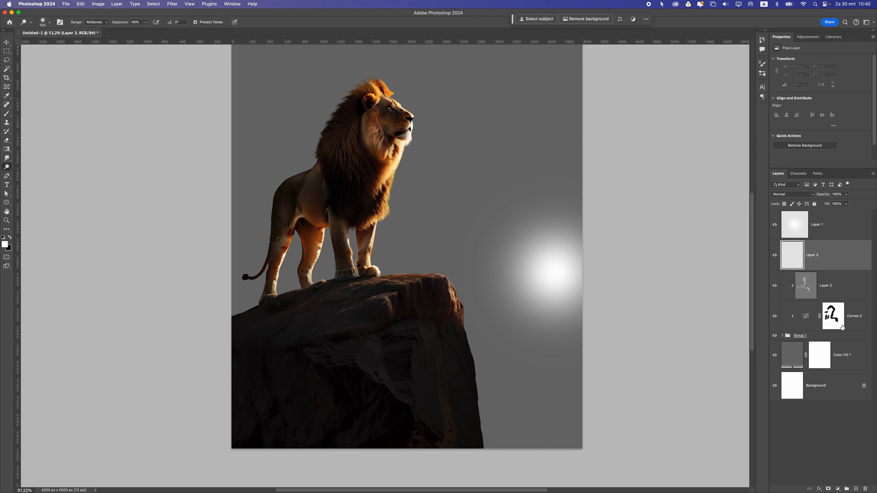
right_click(827, 264)
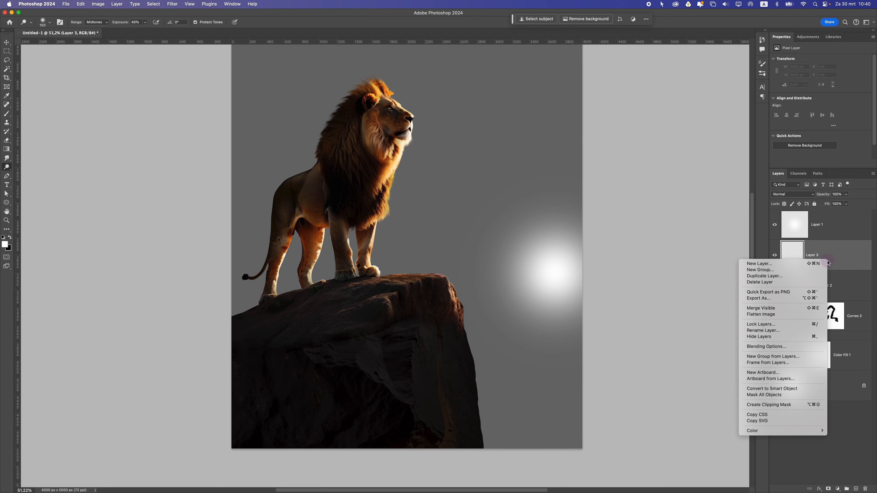
click(774, 408)
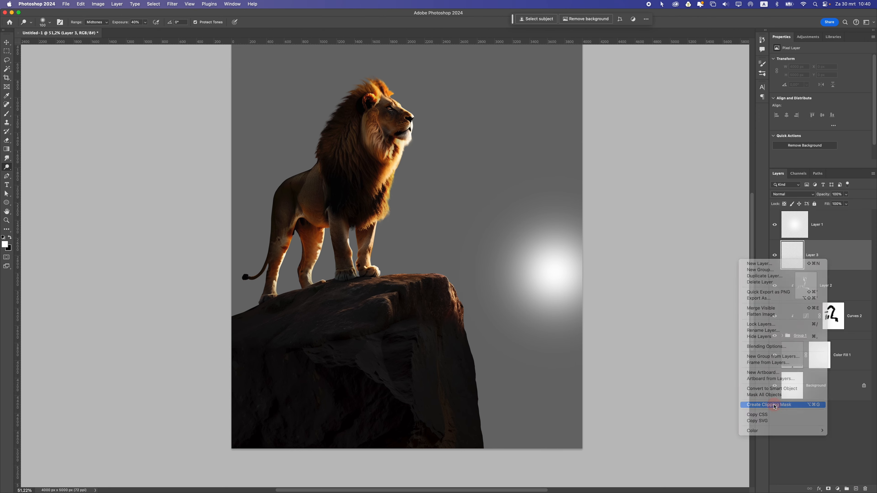
- Brush #ffb400 orange along the front edge of the lion's mane and set the new layer's blend mode to Soft Light
click(7, 114)
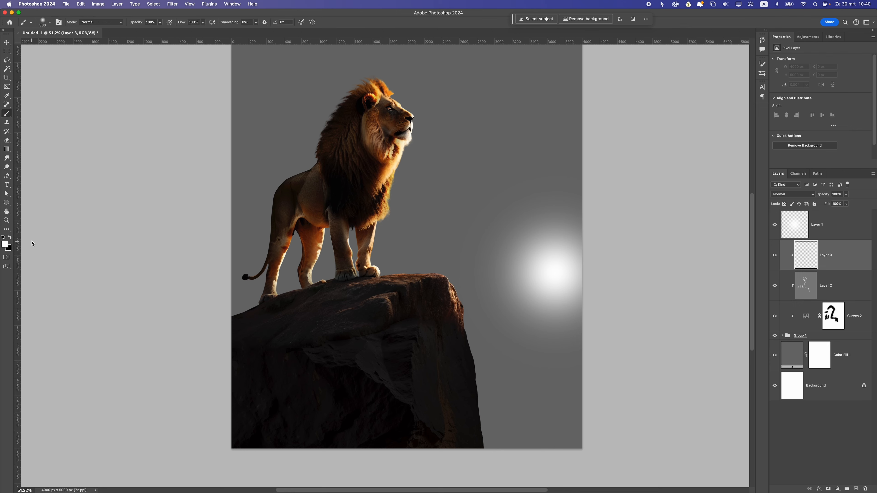
click(7, 246)
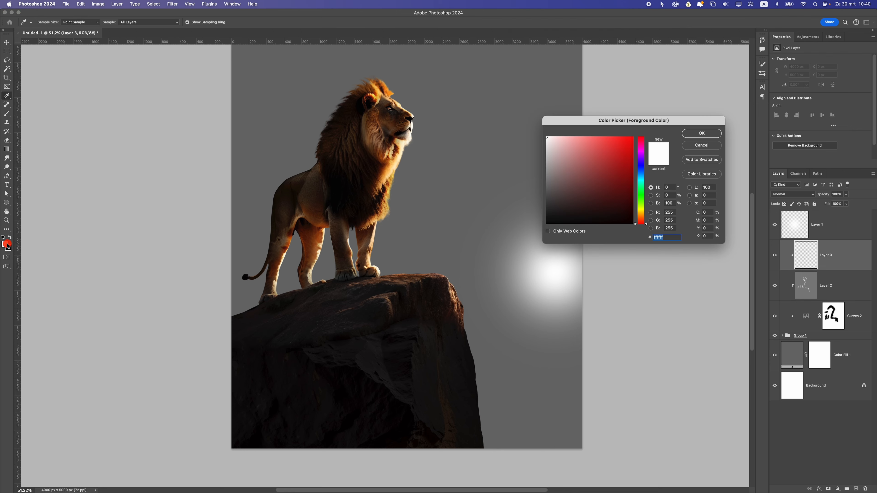
click(639, 209)
mouse_move(631, 206)
mouse_down()
mouse_move(636, 124)
mouse_move(641, 214)
mouse_up()
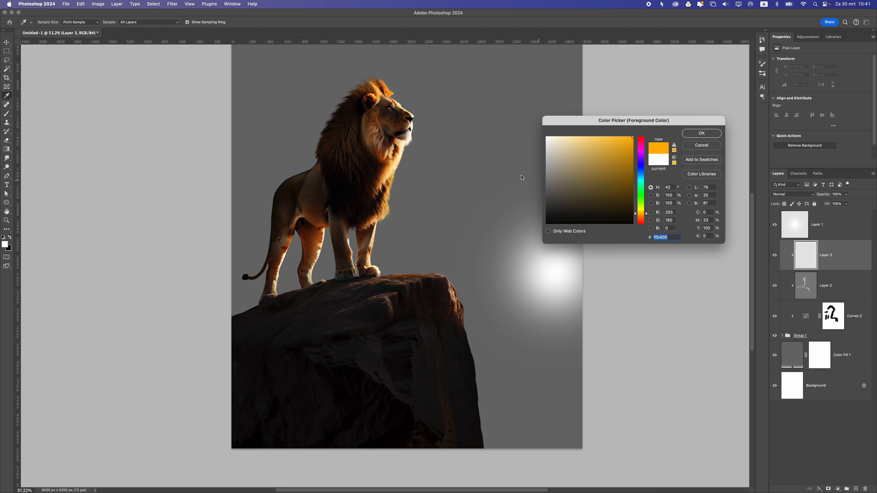
key(Return)
drag(390, 217, 416, 135)
click(777, 194)
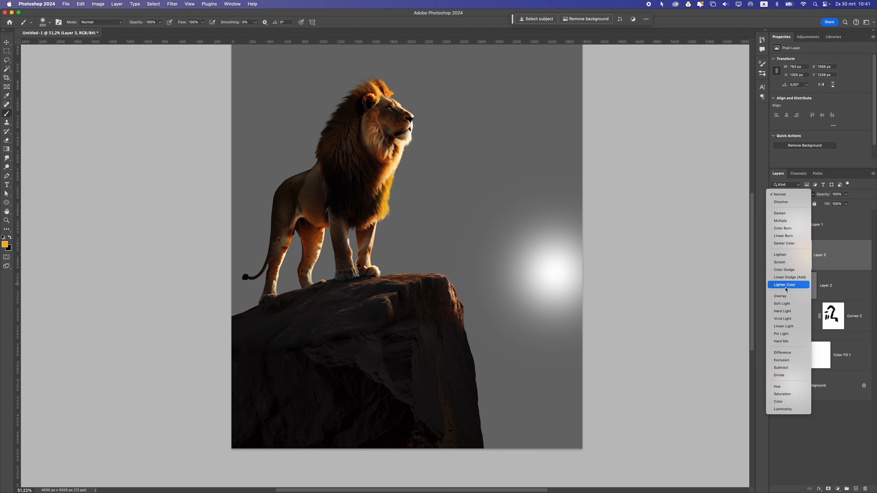
click(789, 304)
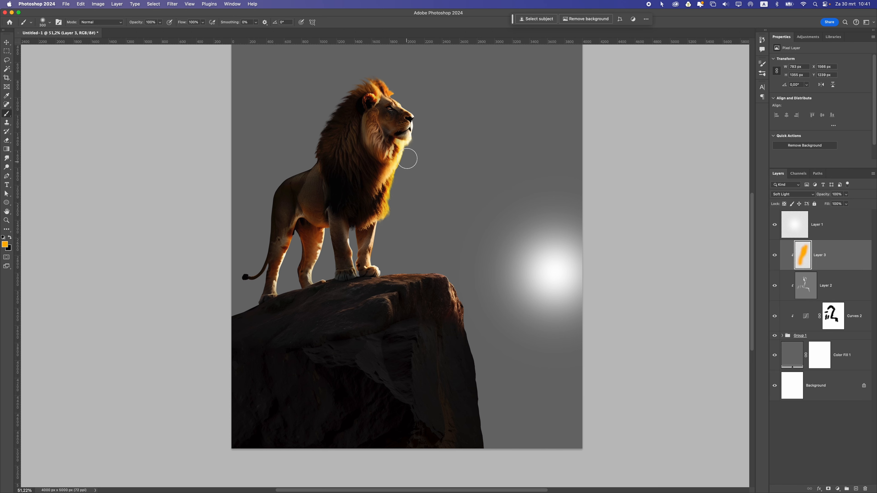
- Brush the orange rim light along the lion's face, crown, front legs, hind legs, rear mane edge and back
drag(416, 109, 380, 86)
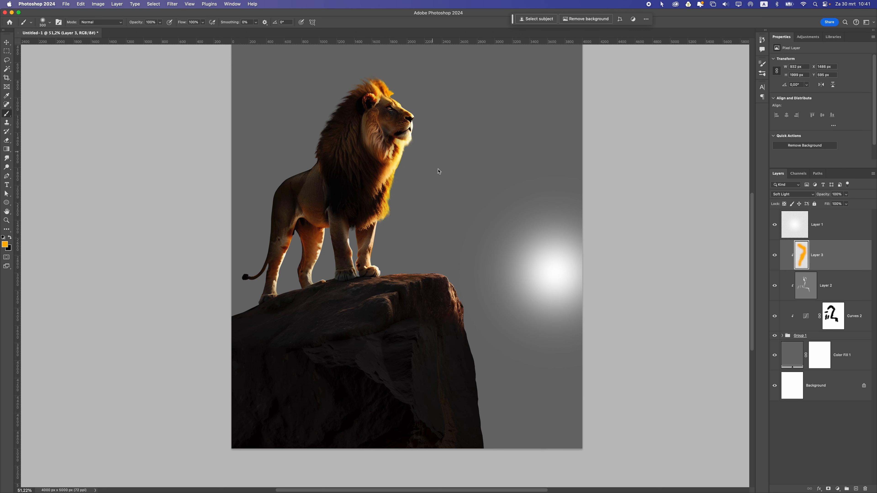
mouse_move(387, 222)
mouse_down()
mouse_move(375, 261)
mouse_move(392, 209)
mouse_up()
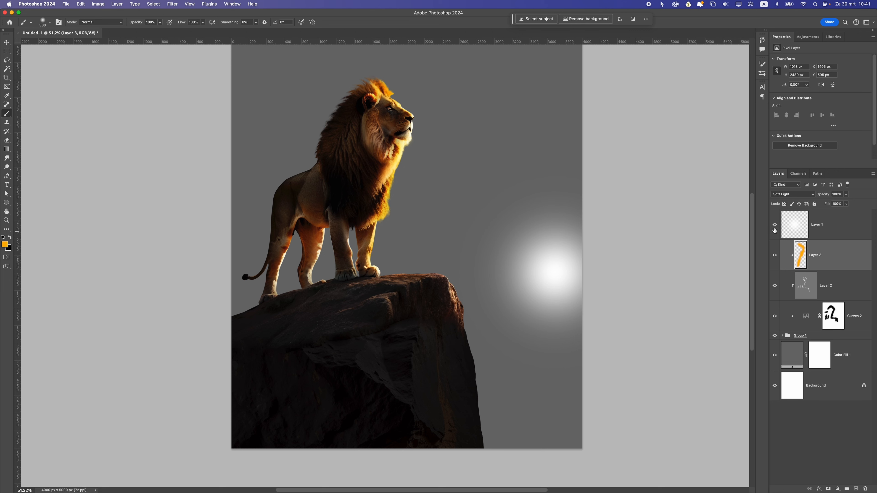
key(bracketleft)
mouse_move(326, 234)
mouse_down()
mouse_move(315, 270)
mouse_move(285, 239)
mouse_move(279, 289)
mouse_up()
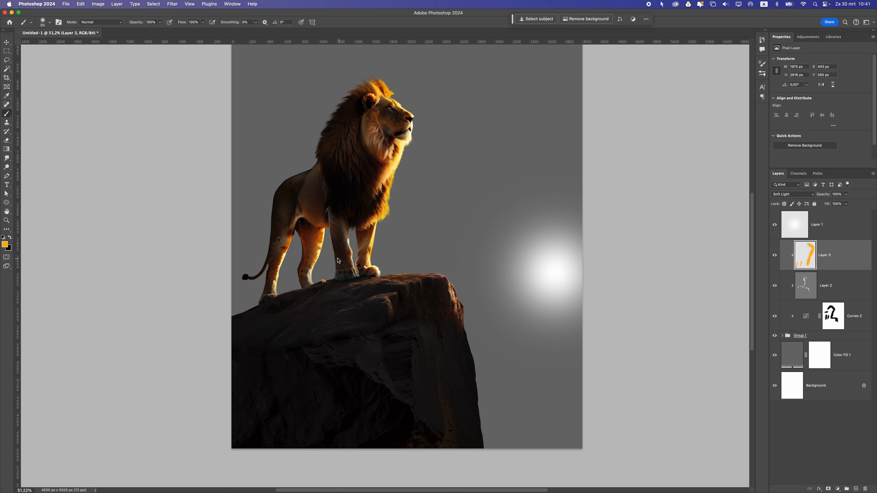
mouse_move(354, 253)
mouse_down()
mouse_move(349, 267)
mouse_move(352, 221)
mouse_move(347, 235)
mouse_up()
mouse_move(347, 90)
mouse_down()
mouse_move(314, 122)
mouse_move(351, 82)
mouse_move(311, 135)
mouse_move(304, 166)
mouse_move(311, 164)
mouse_move(276, 181)
mouse_up()
- Brush the orange light along the cliff's upper corner and glow-facing side with the 250 px brush
key(bracketright)
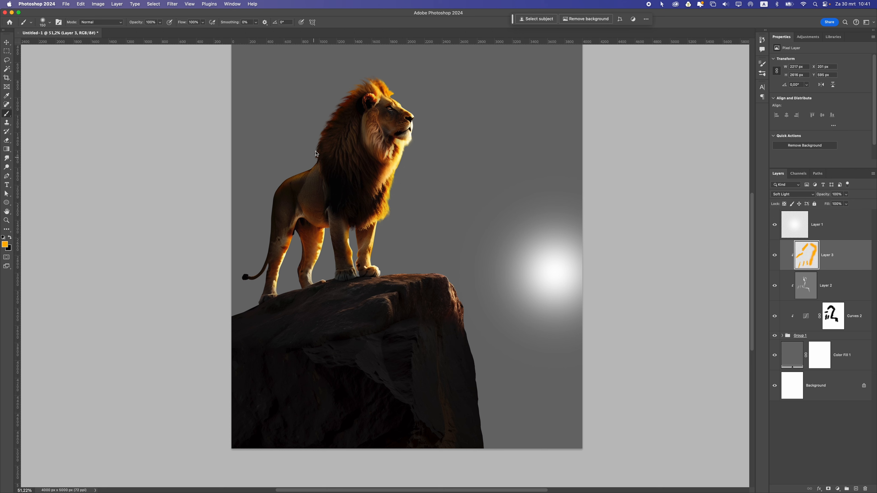
key(bracketright)
key(bracketright)
key(bracketright)
mouse_move(366, 266)
mouse_down()
mouse_move(389, 277)
mouse_move(405, 265)
mouse_move(460, 271)
mouse_move(483, 374)
mouse_move(470, 402)
mouse_move(482, 437)
mouse_move(476, 435)
mouse_up()
key(super+z)
key(super+z)
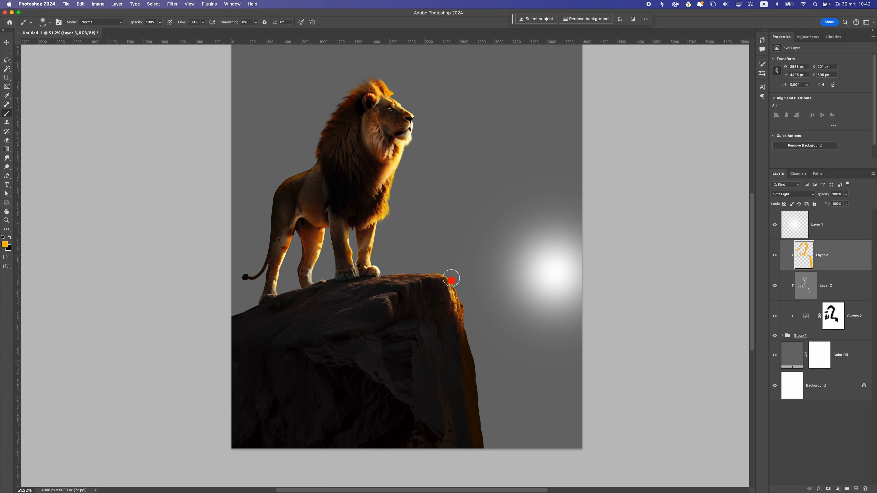
scroll(392, 240, down, 5)
scroll(384, 244, up, 5)
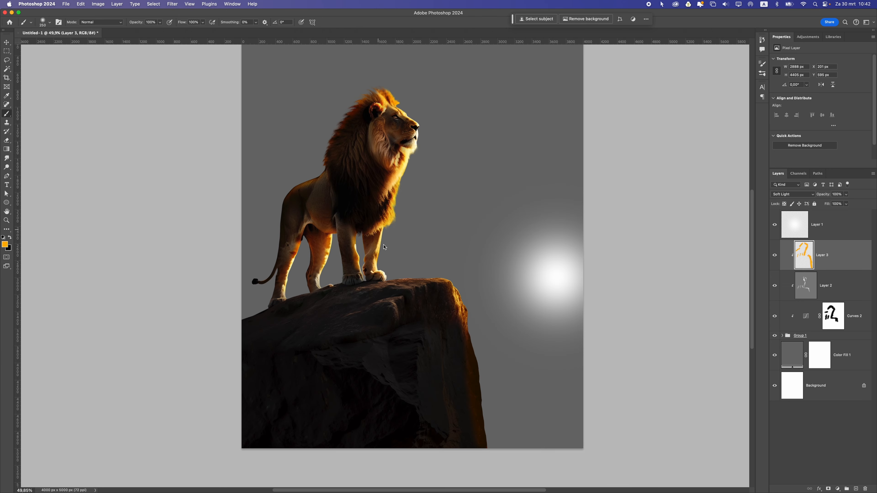
drag(390, 272, 427, 264)
drag(426, 102, 410, 103)
- Adjust the orange paint layer with Hue/Saturation, setting hue to -32, saturation to -65 and lightness to +33
scroll(431, 169, down, 10)
scroll(424, 152, up, 10)
scroll(405, 259, down, 3)
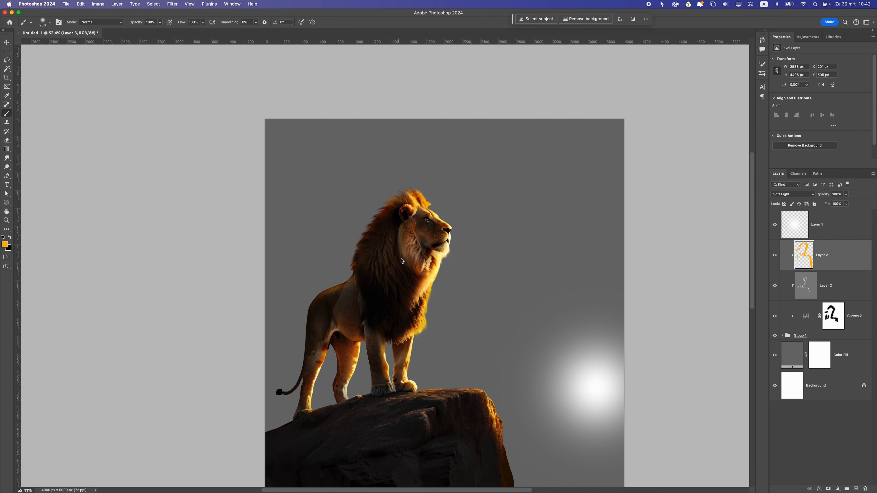
scroll(403, 261, down, 3)
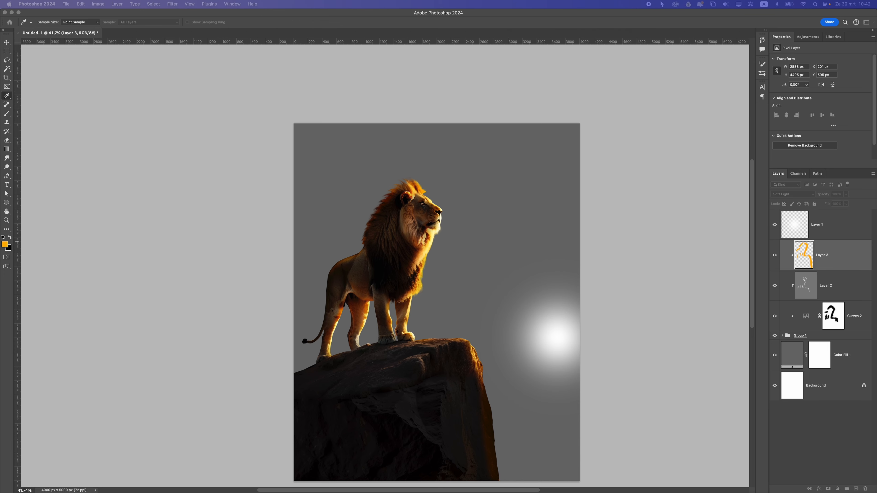
key(super+u)
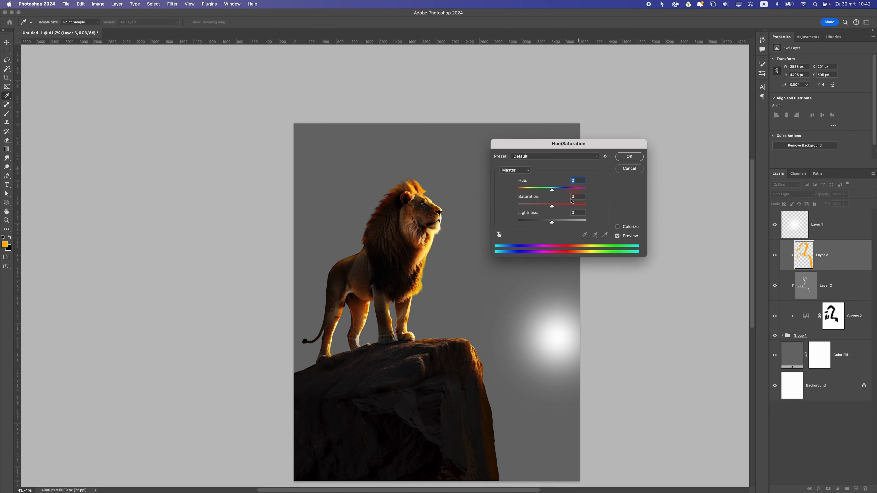
drag(556, 224, 547, 208)
text(0)
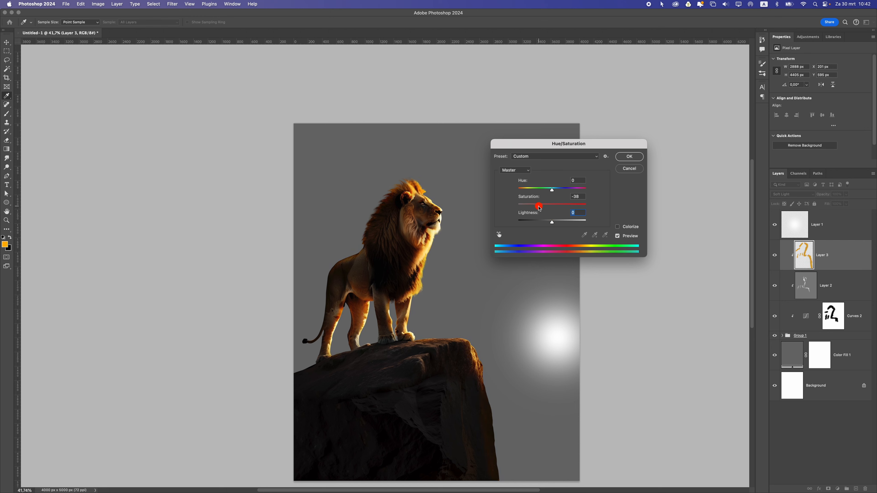
drag(531, 208, 541, 190)
drag(551, 222, 564, 221)
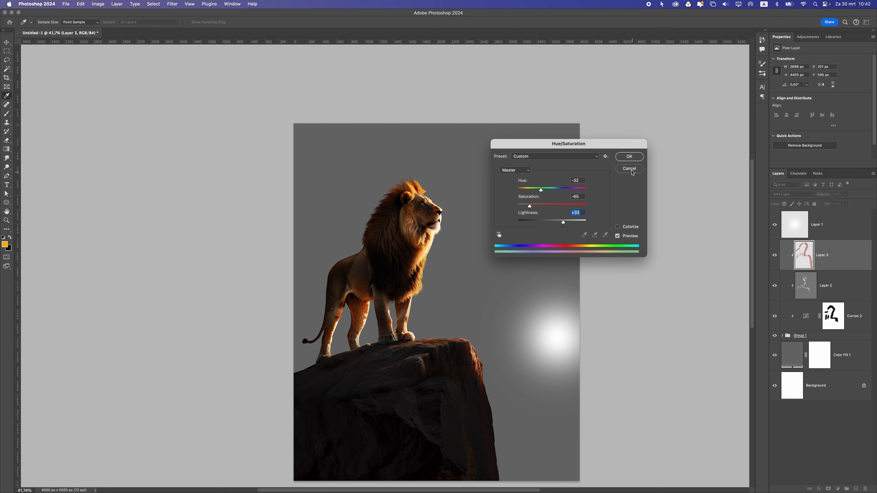
click(629, 156)
- Compare the lion and cliff with and without the tinted Soft Light layer, and examine the whole composite at several zoom levels
click(775, 255)
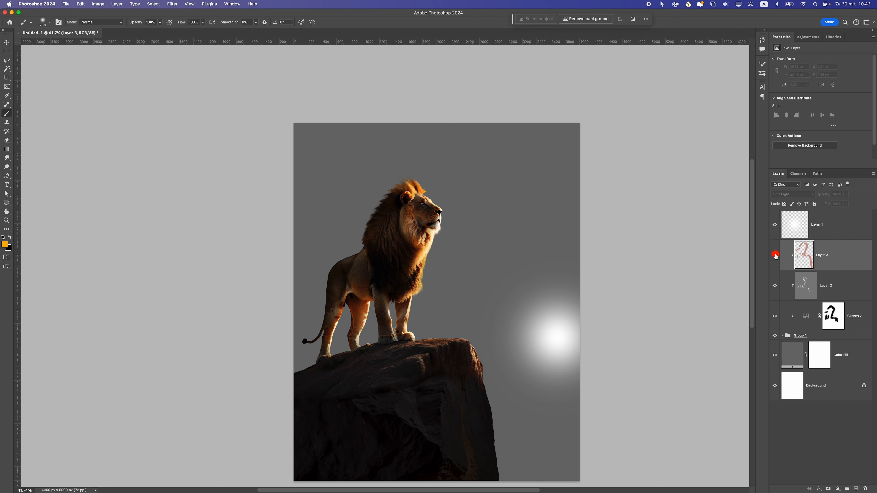
click(775, 255)
click(774, 255)
click(775, 255)
click(775, 255)
click(775, 255)
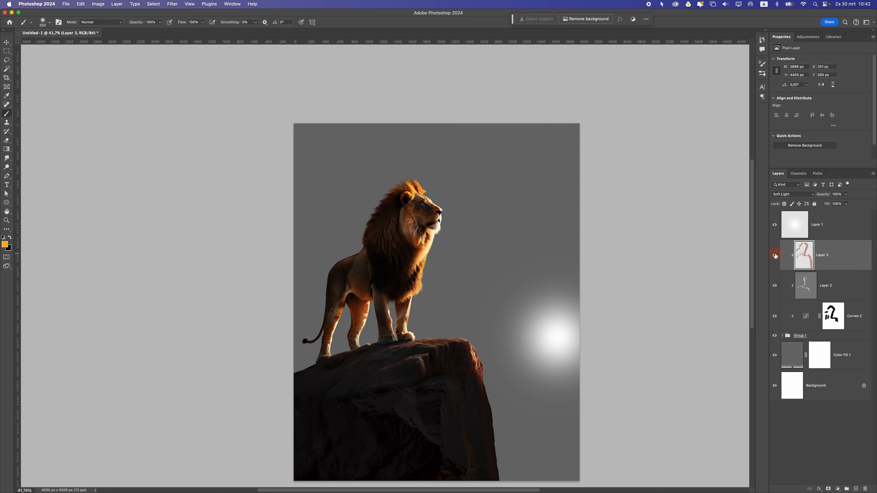
click(774, 255)
click(774, 255)
scroll(431, 331, down, 5)
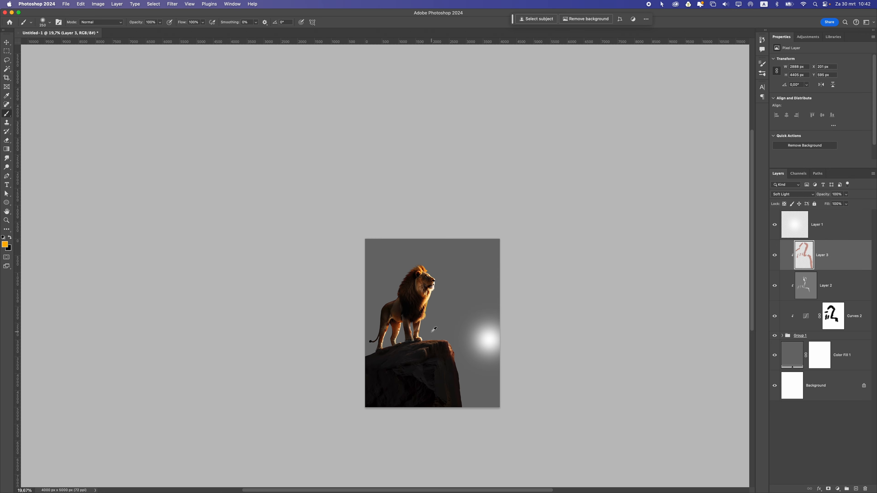
scroll(434, 329, up, 3)
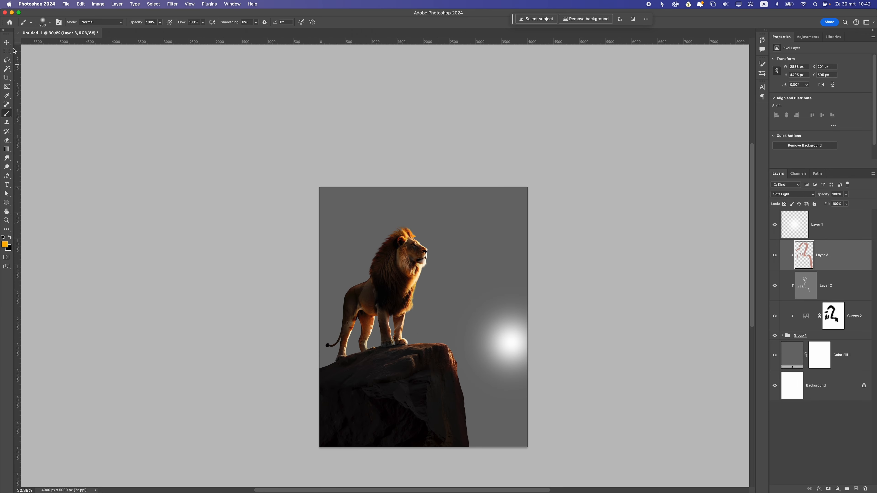
click(6, 42)
scroll(441, 302, up, 2)
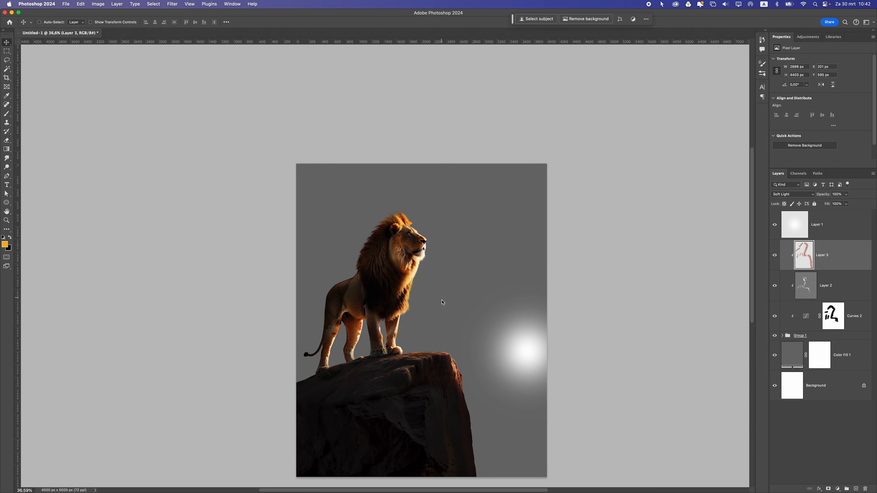
scroll(454, 382, up, 2)
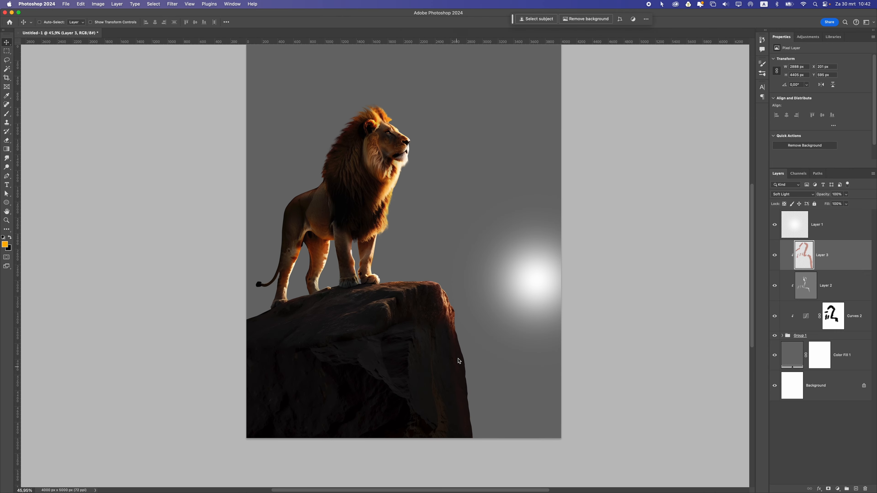
scroll(460, 363, down, 4)
scroll(437, 336, up, 4)
scroll(494, 305, down, 1)
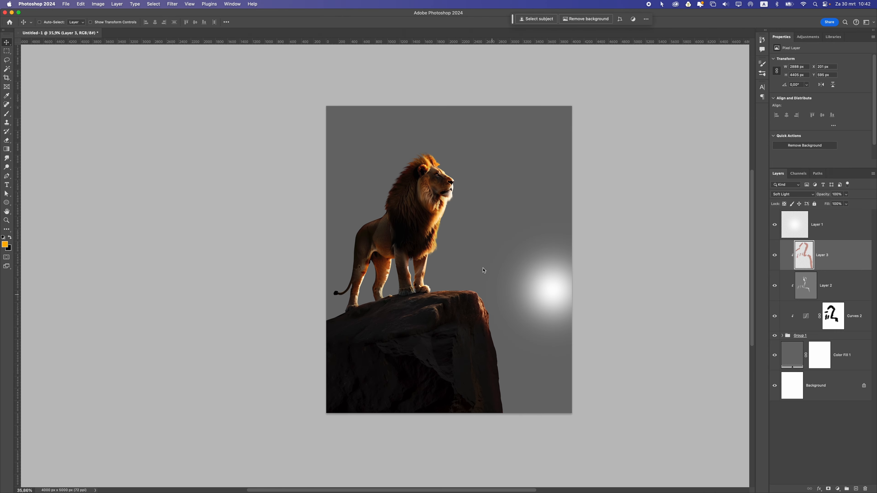
scroll(478, 254, right, 2)
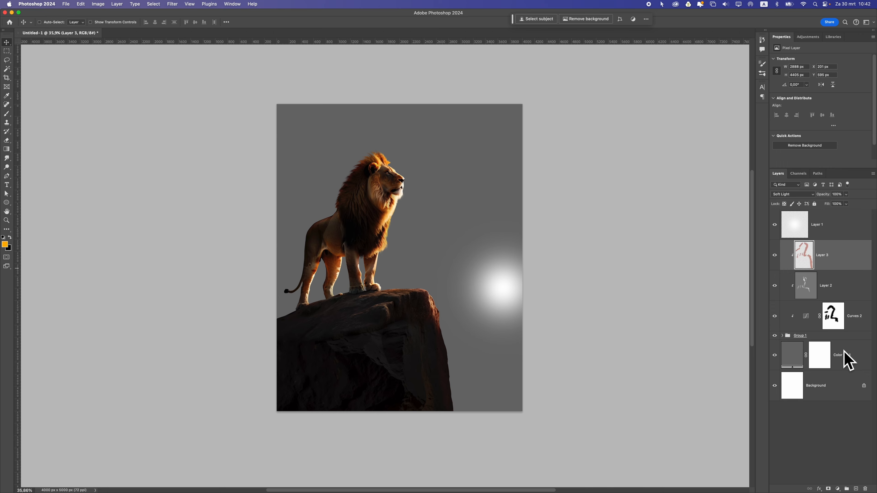
- Place the sunset mountain photo directly above the gray Color Fill 1 layer and scale it to about 128.58%
click(850, 355)
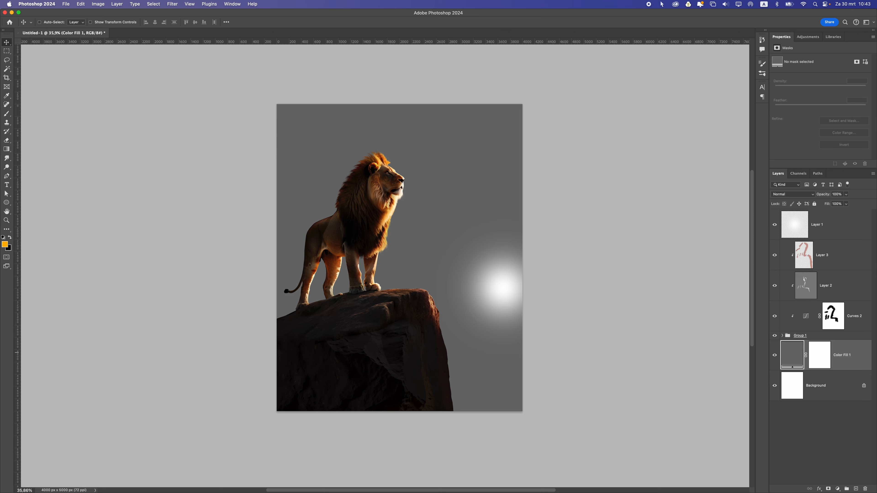
drag(597, 235, 441, 217)
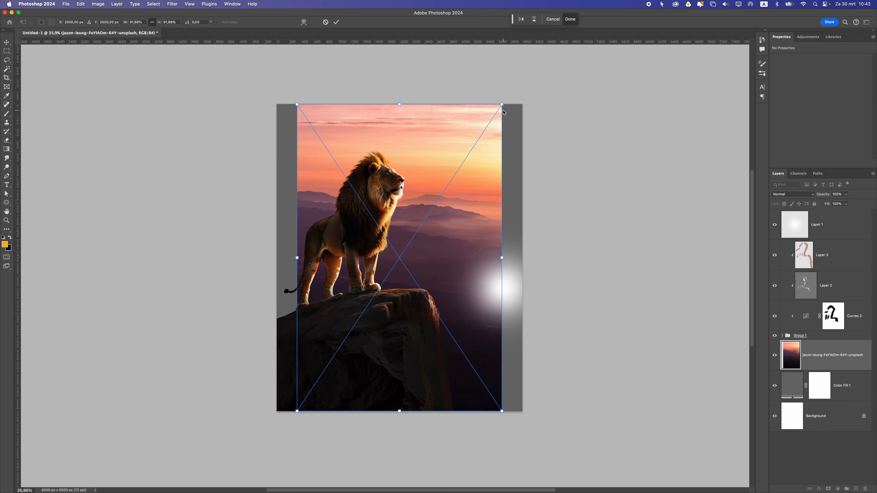
drag(502, 104, 575, 63)
- Lower the sunset photo so its horizon sits behind the lion's feet, with its upper edge at about Y 911 px, and commit the placement
drag(497, 137, 491, 243)
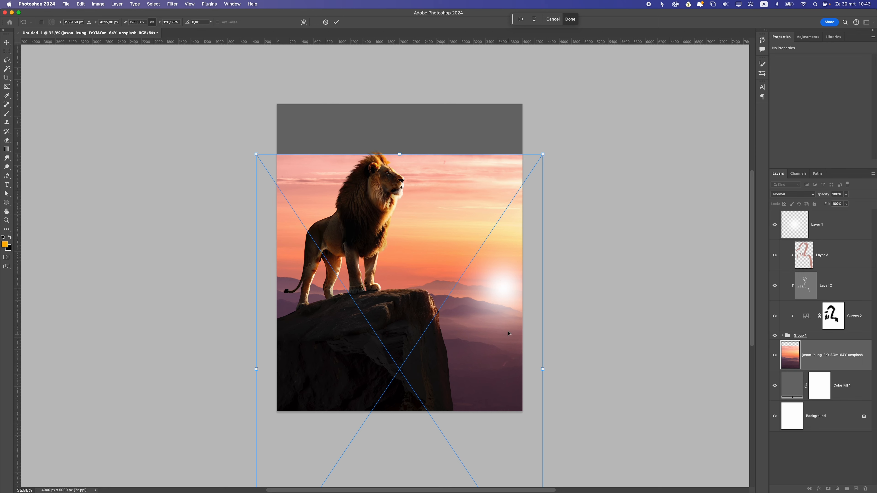
drag(495, 333, 487, 271)
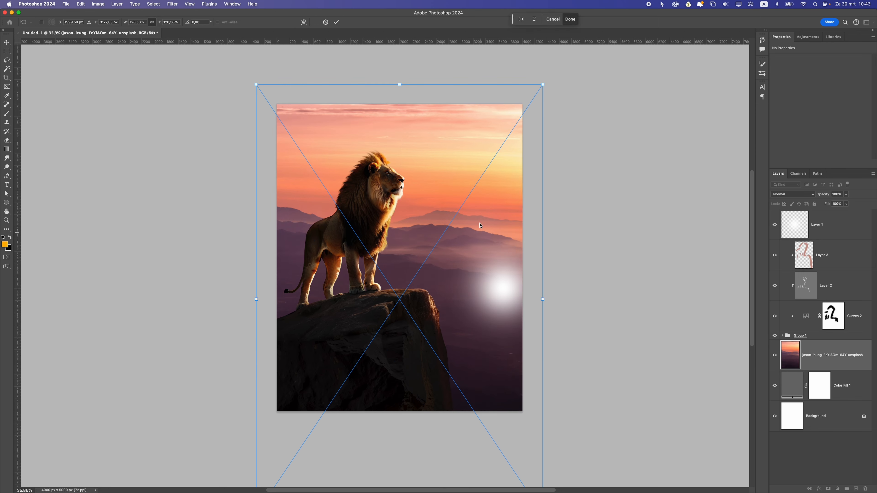
drag(479, 225, 480, 306)
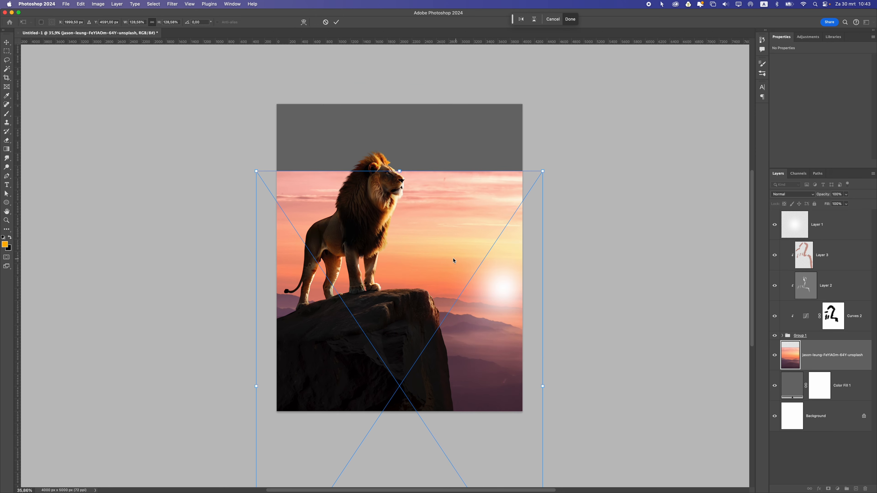
drag(426, 253, 441, 227)
key(Return)
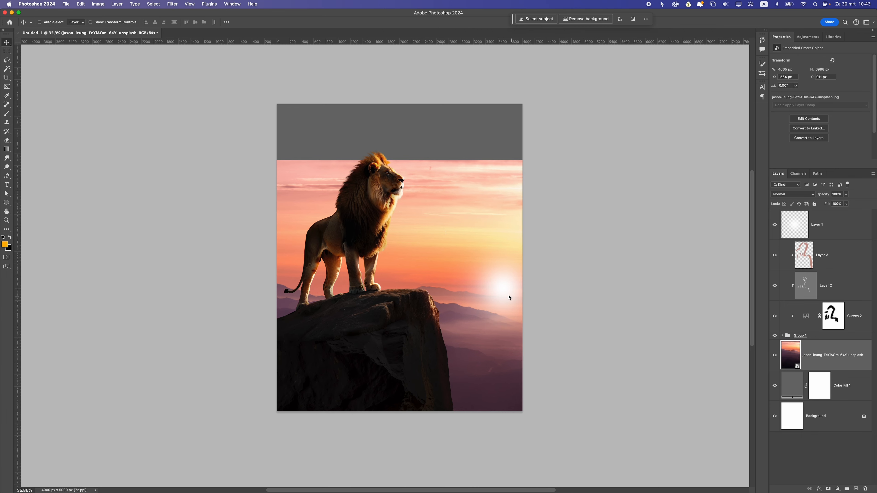
- Move the white glow up against the canvas's right edge, just above the horizon, and select the sunset photo layer
drag(509, 289, 516, 261)
scroll(319, 197, down, 1)
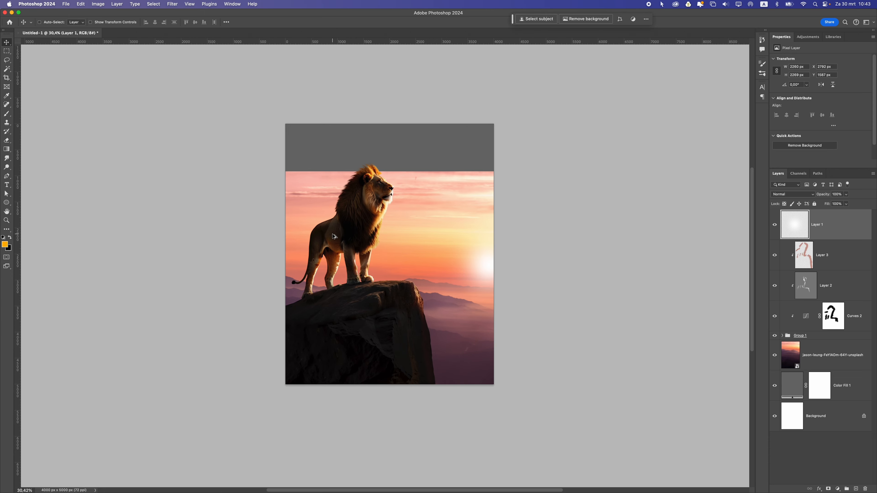
scroll(319, 197, up, 2)
super+click(445, 297)
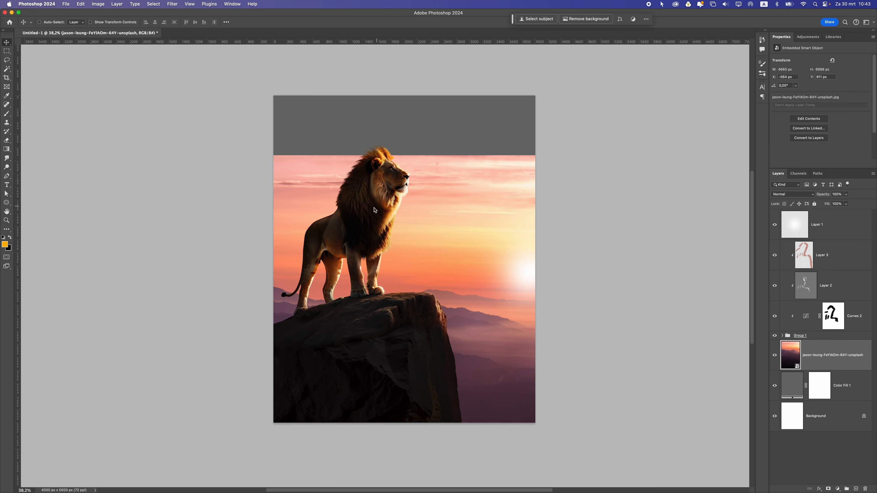
- Rasterize the sunset photo layer
scroll(374, 209, down, 2)
scroll(374, 246, up, 3)
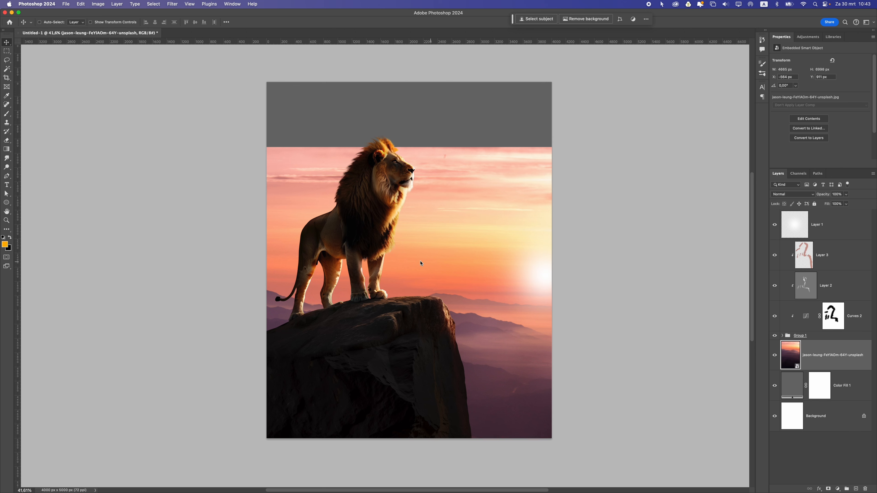
scroll(420, 263, down, 2)
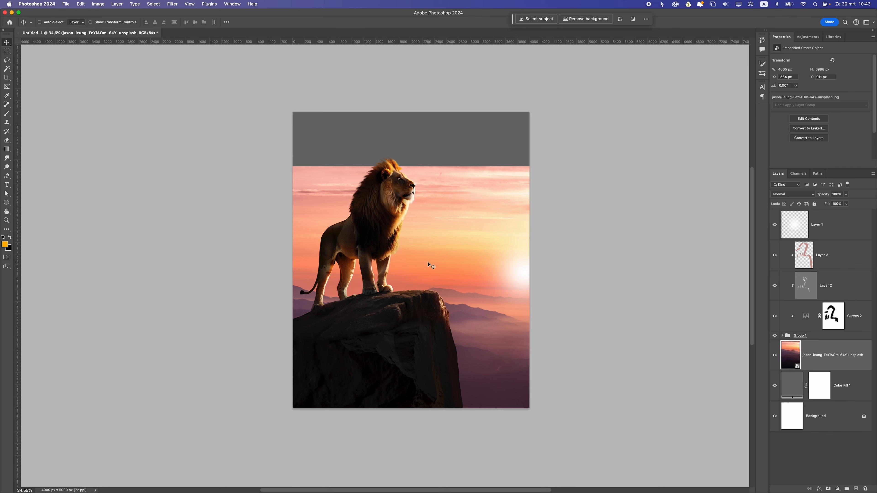
scroll(427, 262, up, 1)
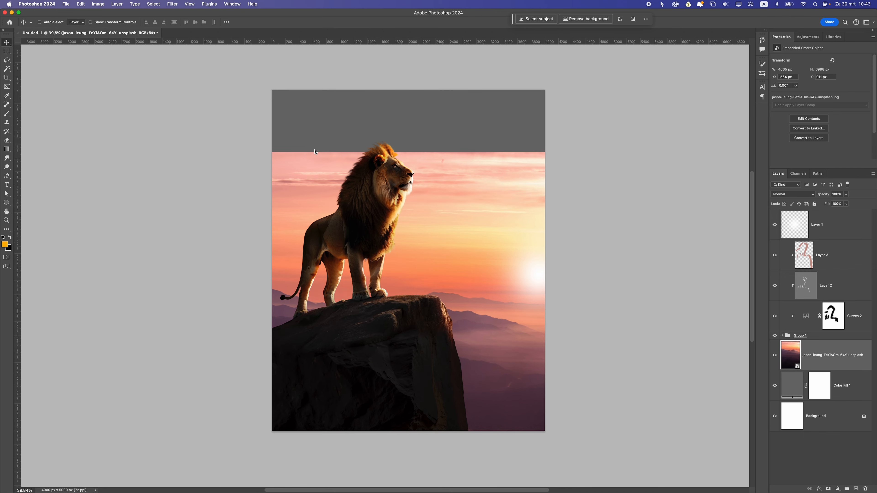
right_click(820, 353)
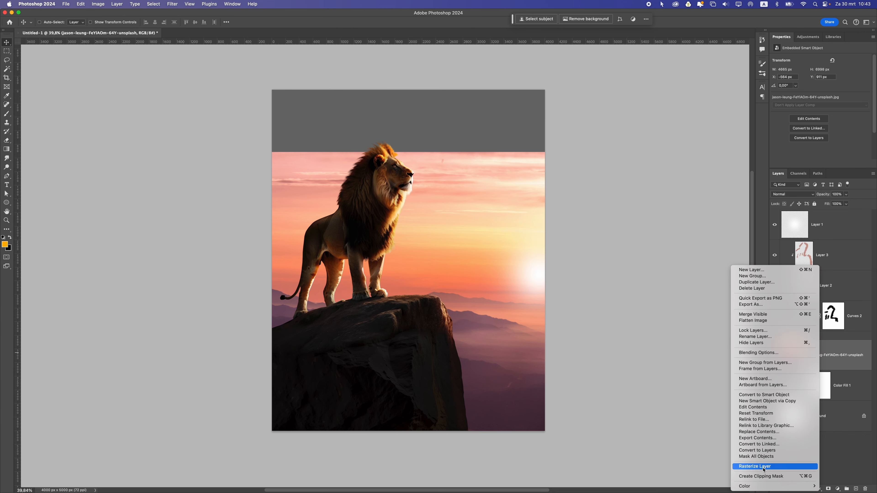
click(754, 466)
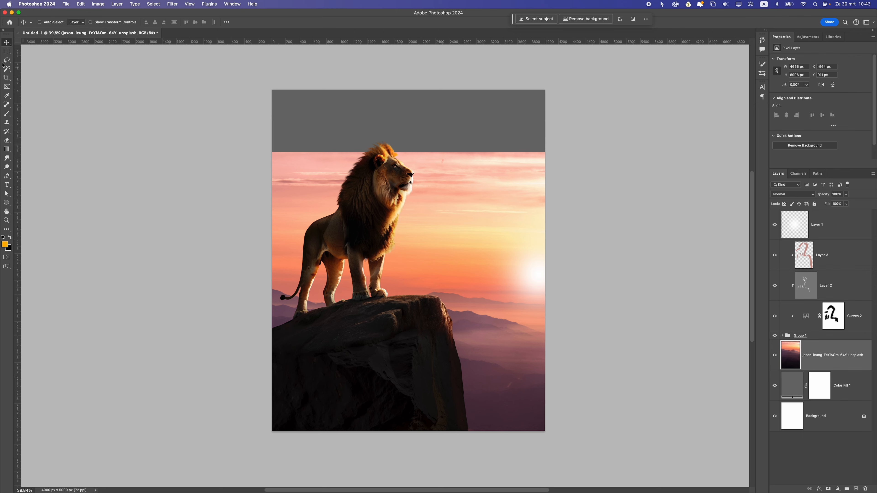
- Select the empty gray strip above the sunset photo with a rectangular marquee about 4000 by 944 px, slightly overlapping the sky
key(m)
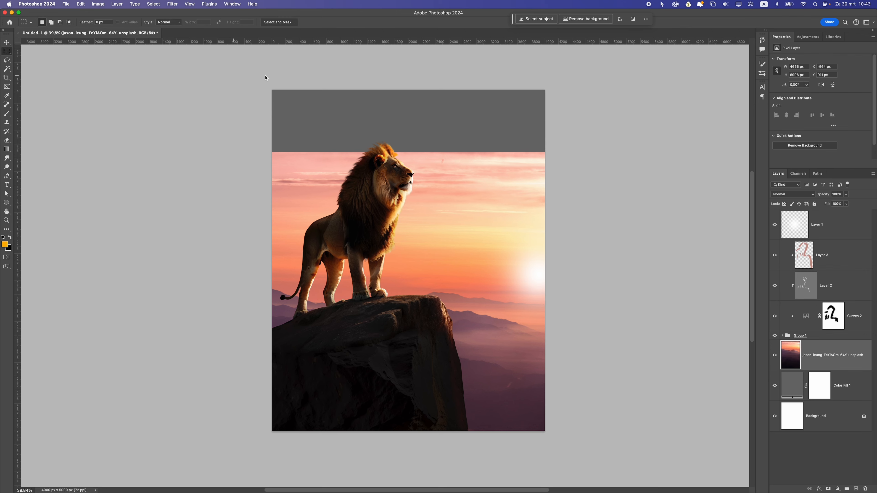
right_click(15, 45)
click(28, 53)
drag(272, 90, 603, 154)
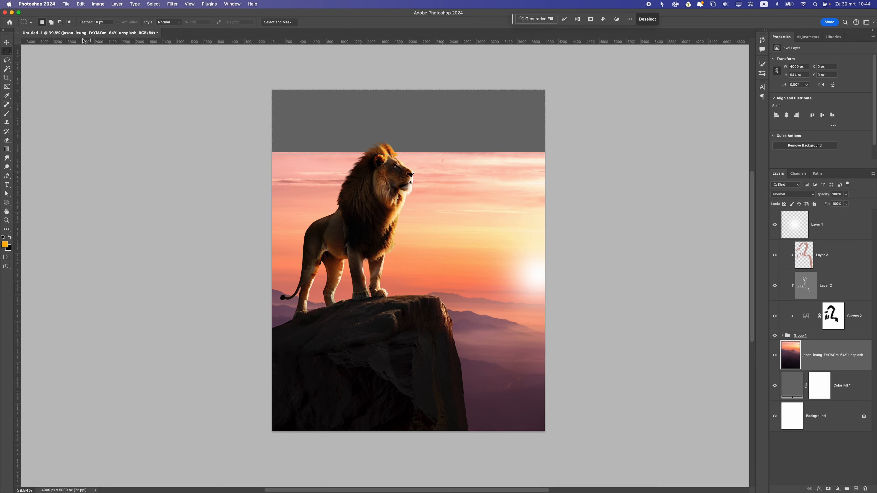
- Try filling the selected gray strip with Content-Aware Fill output to a new layer, and undo the fill
click(80, 4)
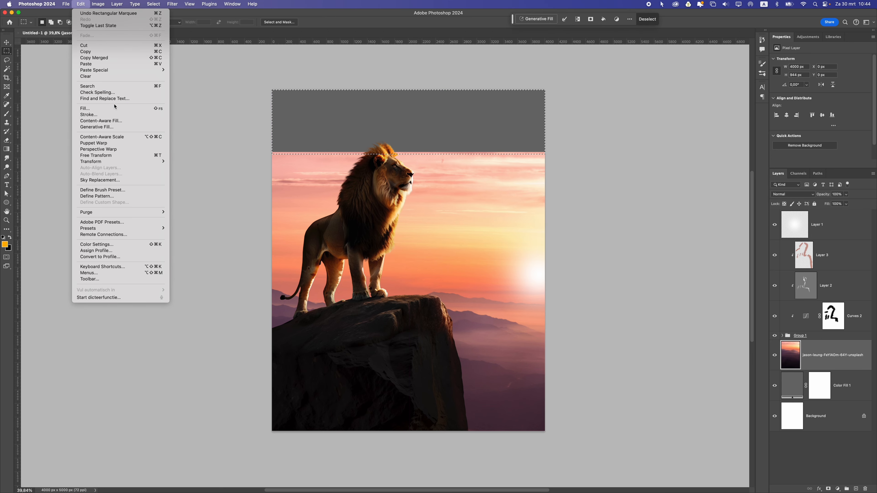
click(115, 121)
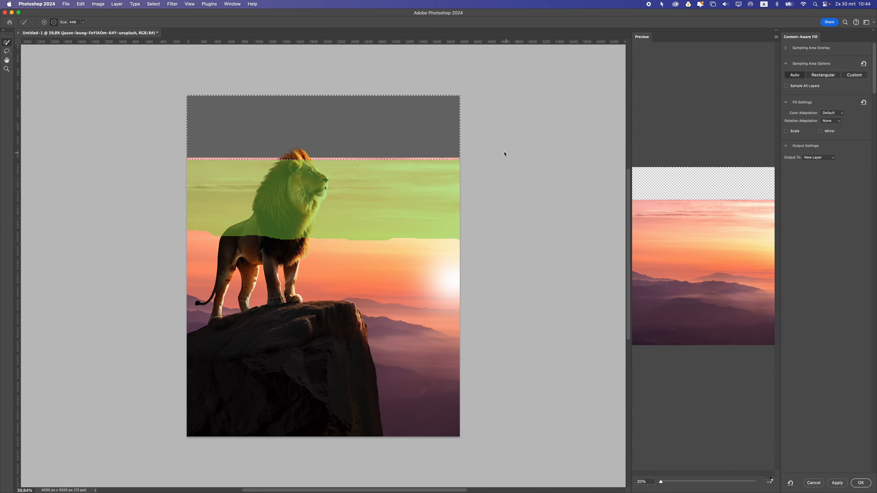
key(Return)
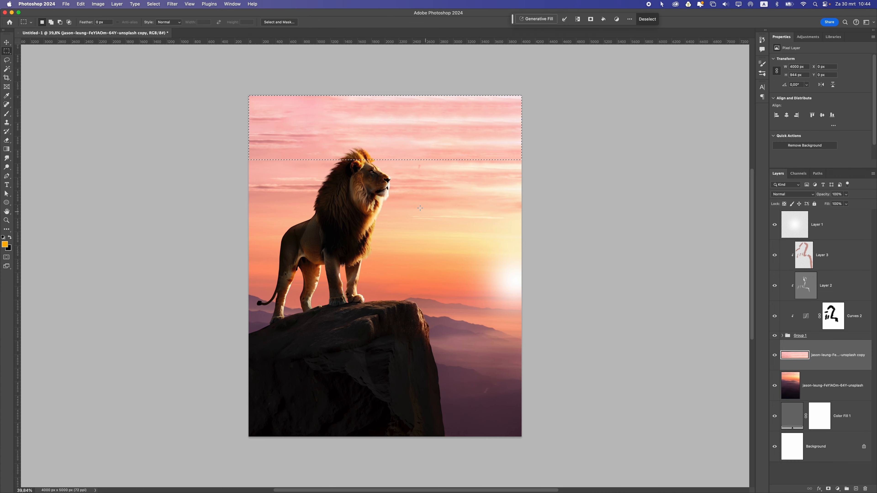
key(super+d)
scroll(349, 178, down, 6)
scroll(354, 196, up, 7)
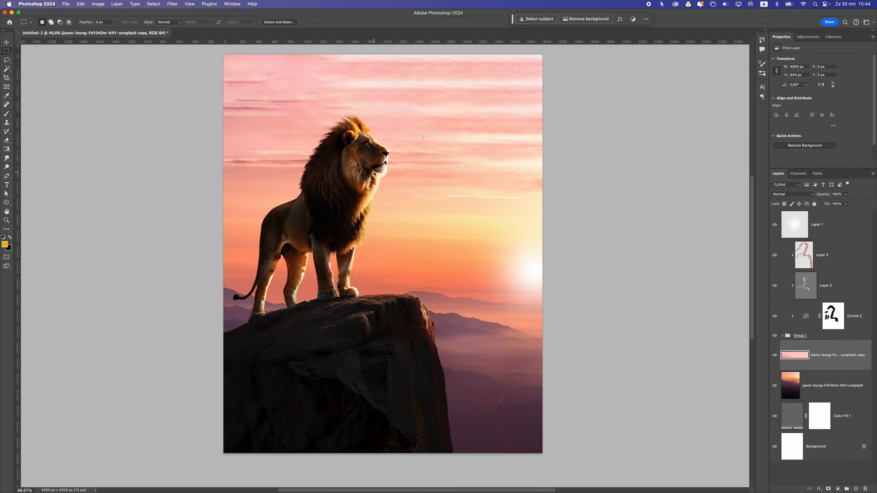
scroll(375, 174, up, 2)
key(super+z)
key(super+z)
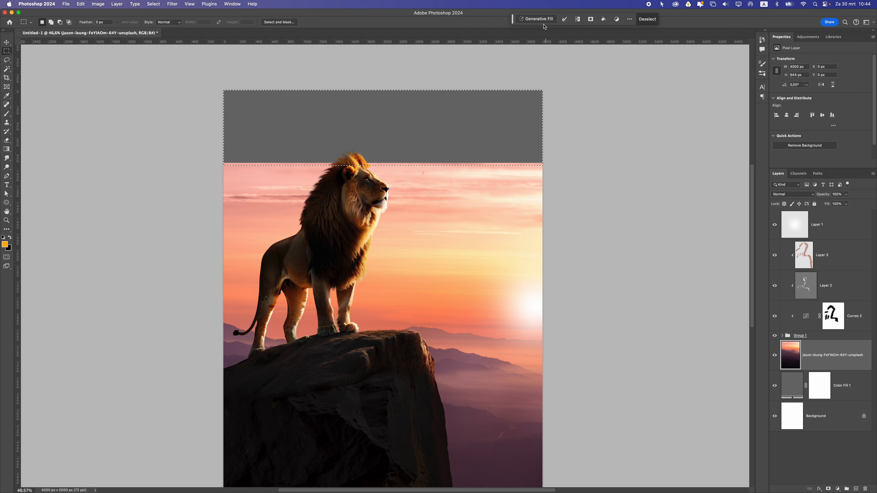
- Extend the sky into the selected gray strip using Generative Fill without a prompt
click(536, 20)
click(662, 19)
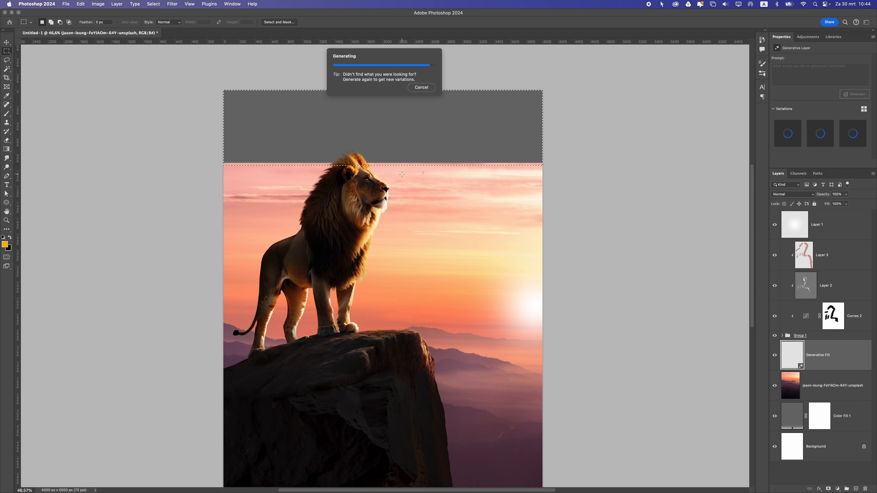
scroll(416, 210, down, 1)
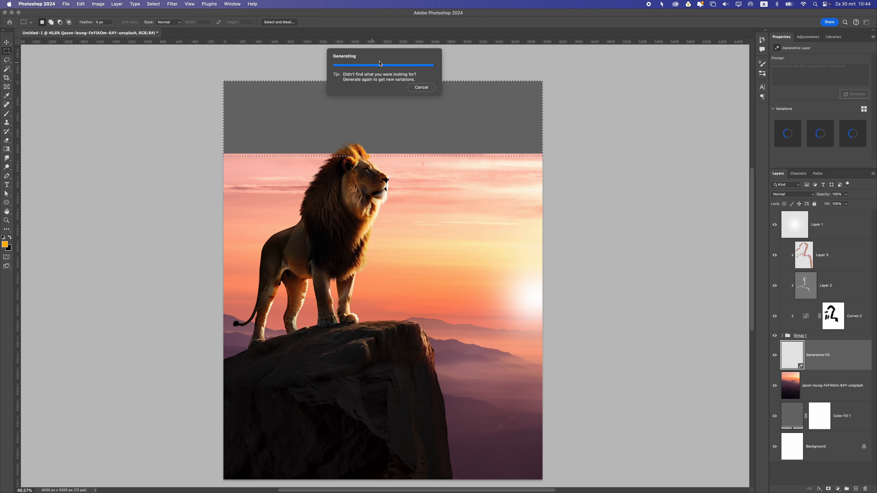
scroll(342, 228, up, 1)
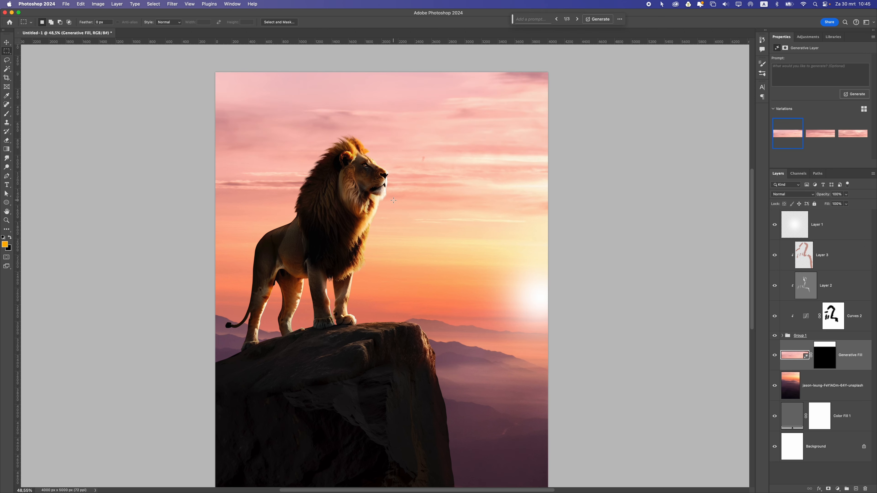
scroll(399, 225, down, 2)
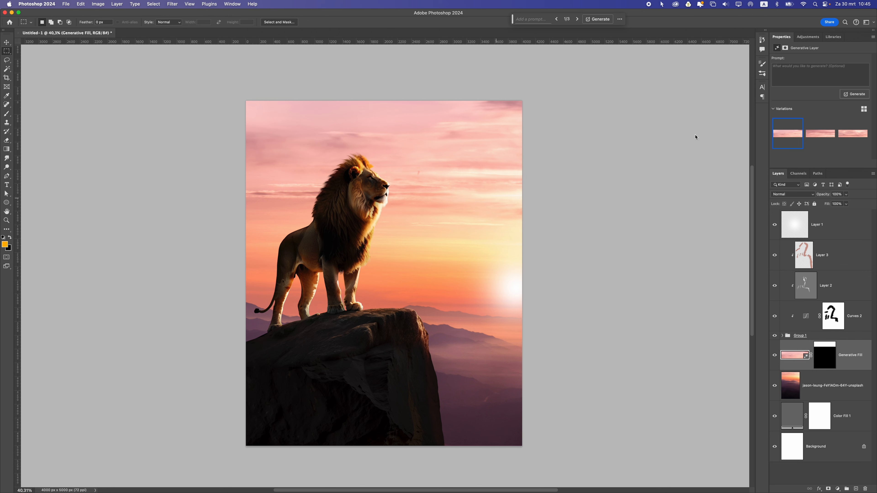
- Compare the three generated sky variations and keep the second one
click(817, 135)
click(853, 133)
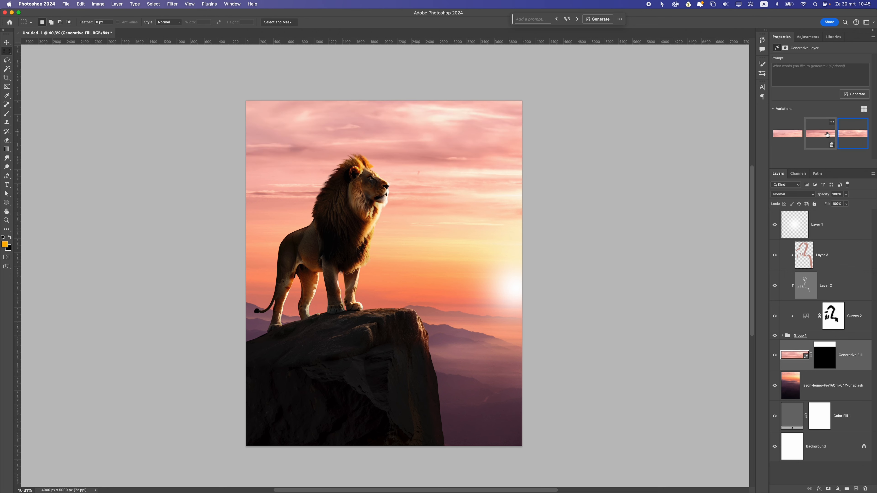
click(810, 136)
click(771, 134)
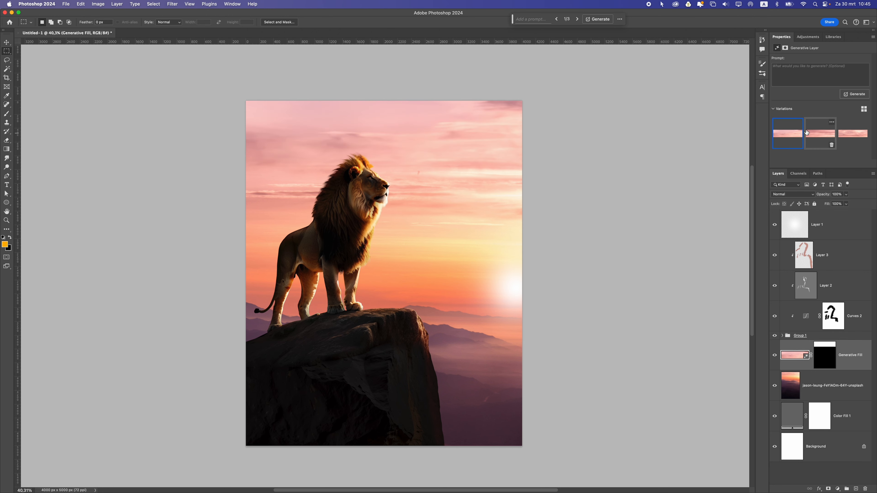
click(816, 133)
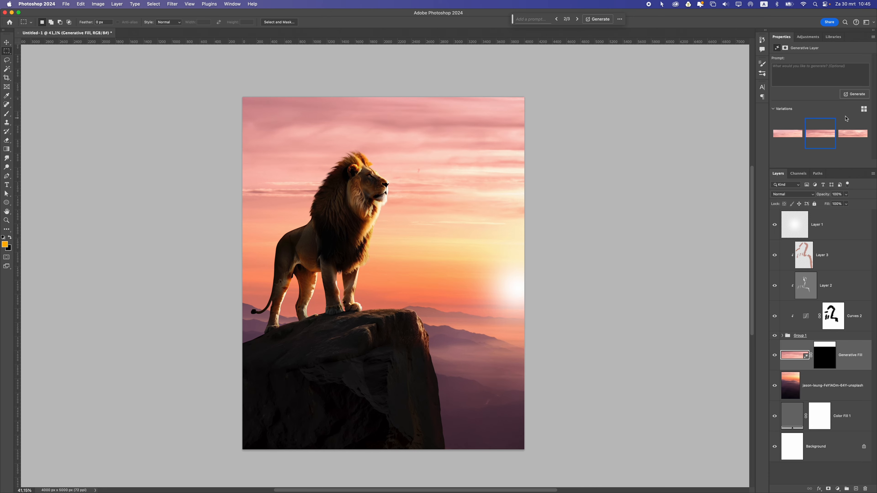
click(853, 134)
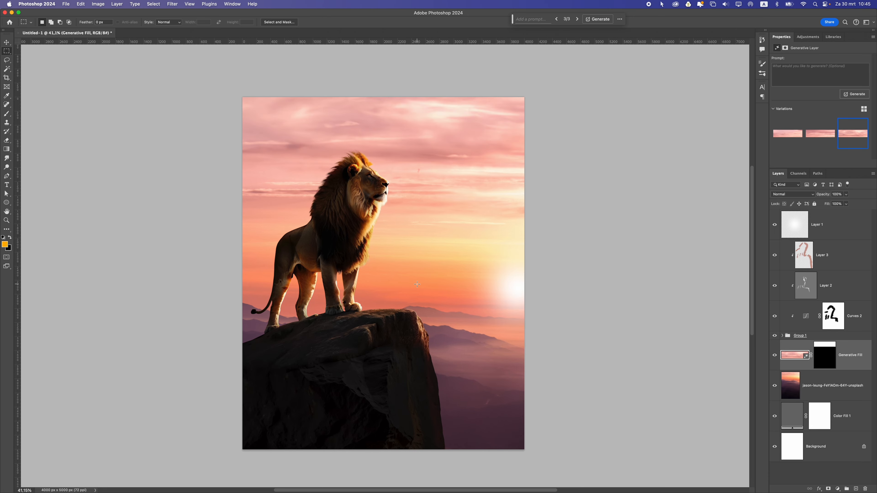
click(821, 135)
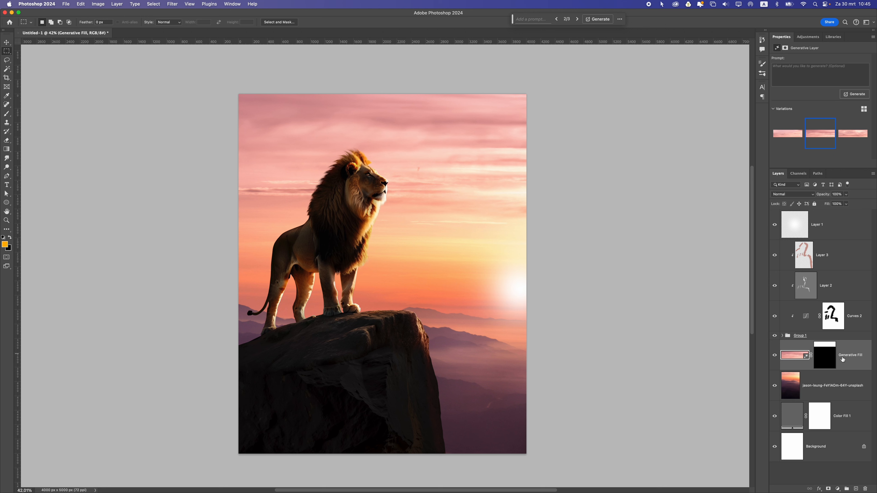
- Merge the Generative Fill layer with the sunset photo layer and check the merged sky by toggling its visibility
click(837, 391)
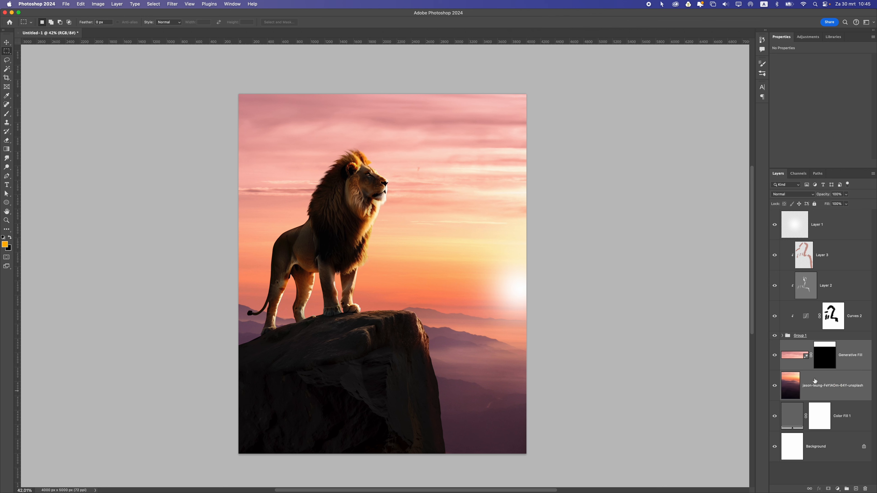
key(super+e)
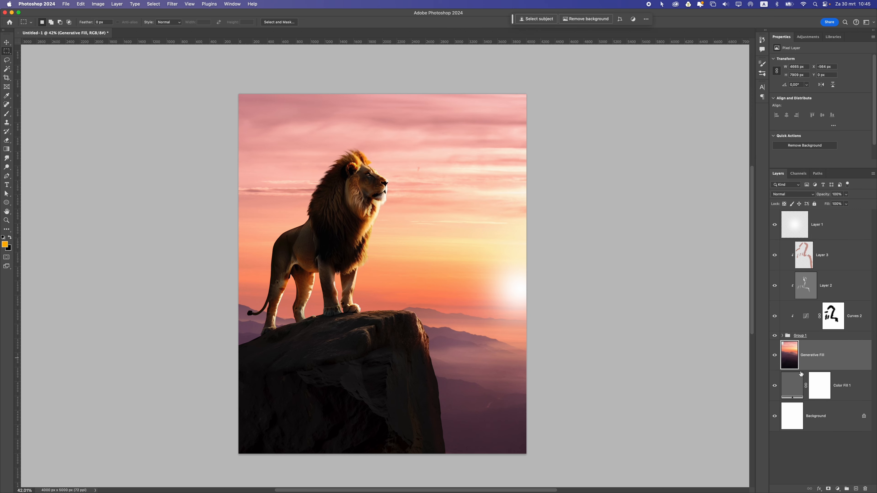
click(776, 356)
click(775, 356)
scroll(403, 249, down, 5)
scroll(403, 249, up, 5)
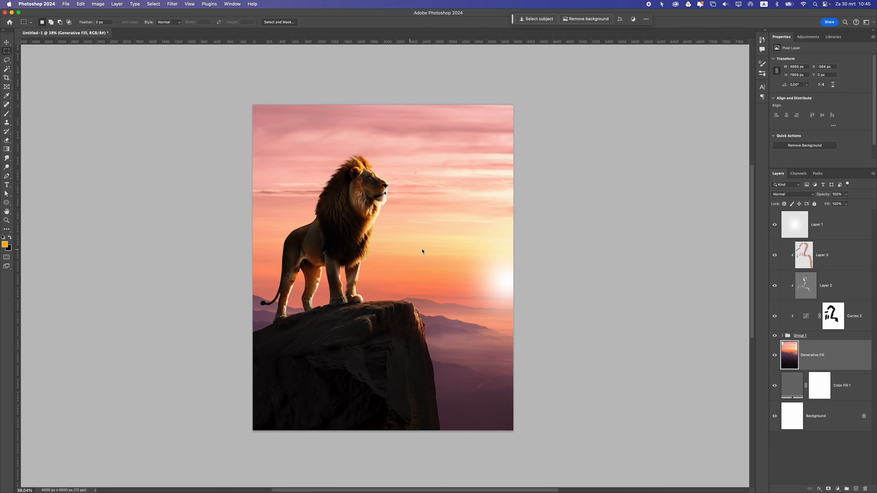
- Select the white glow layer at the canvas's right edge and hide it
click(6, 42)
super+click(506, 285)
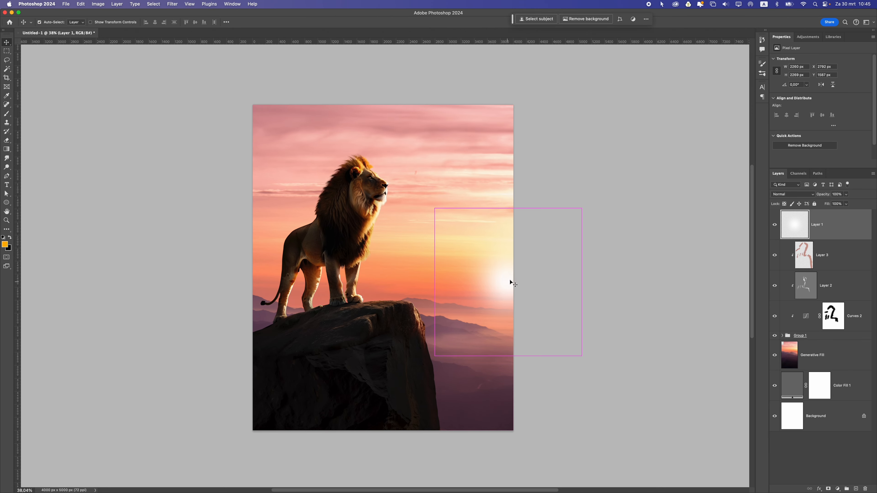
drag(494, 274, 496, 249)
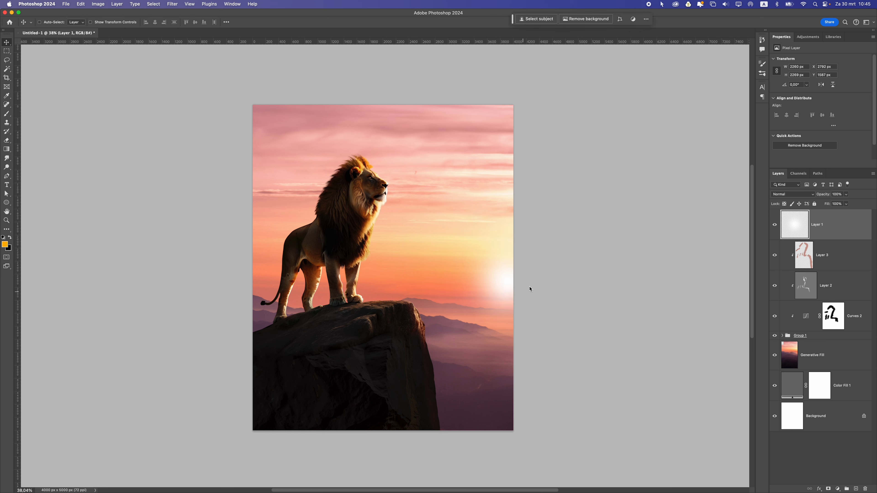
click(776, 226)
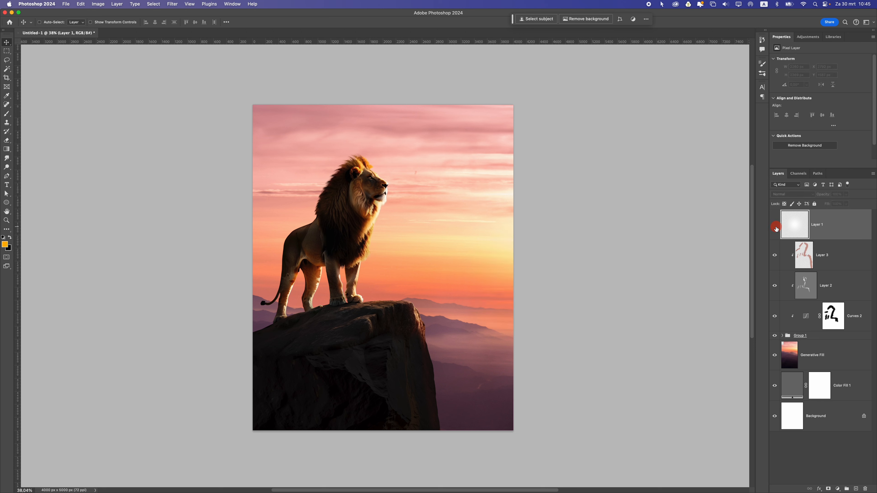
- Add a new empty layer at the top of the stack and enlarge the Brush to 1200 px
click(856, 488)
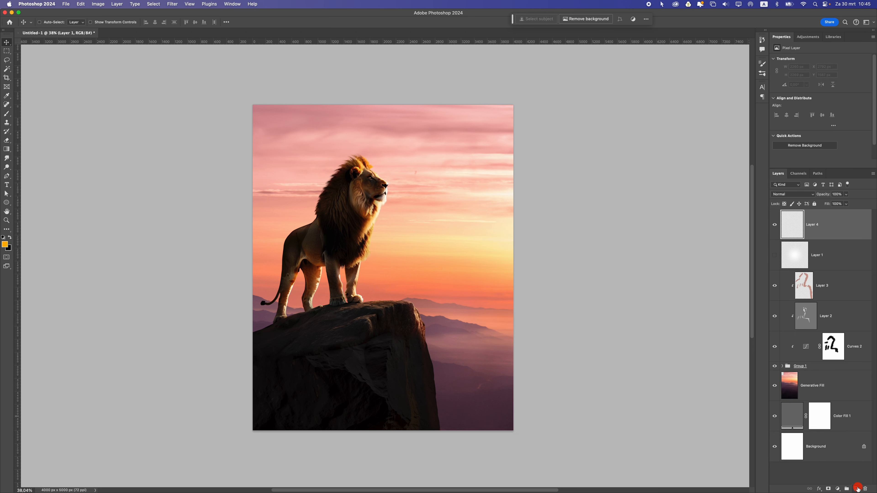
click(7, 114)
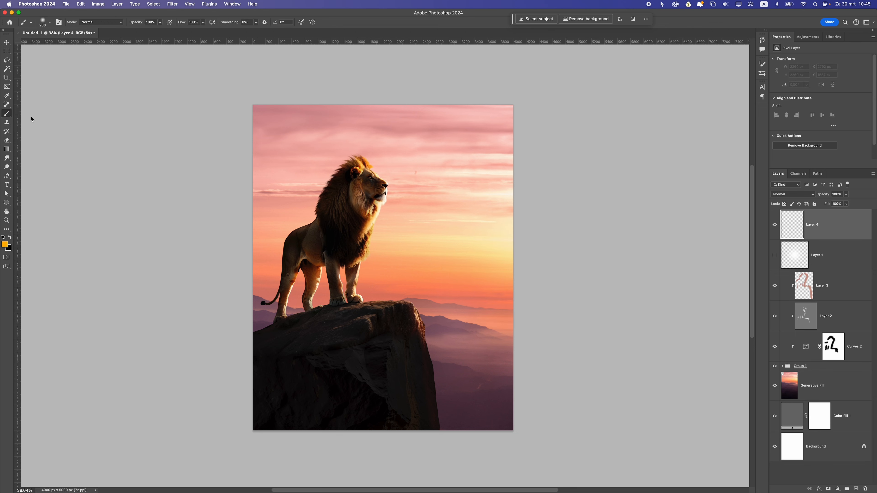
key(bracketright)
key(bracketright)
key(bracketright)
key(bracketright)
key(bracketright)
key(bracketright)
key(bracketright)
key(bracketright)
key(bracketright)
- Change the foreground color to a pale, warm yellow-orange
click(4, 244)
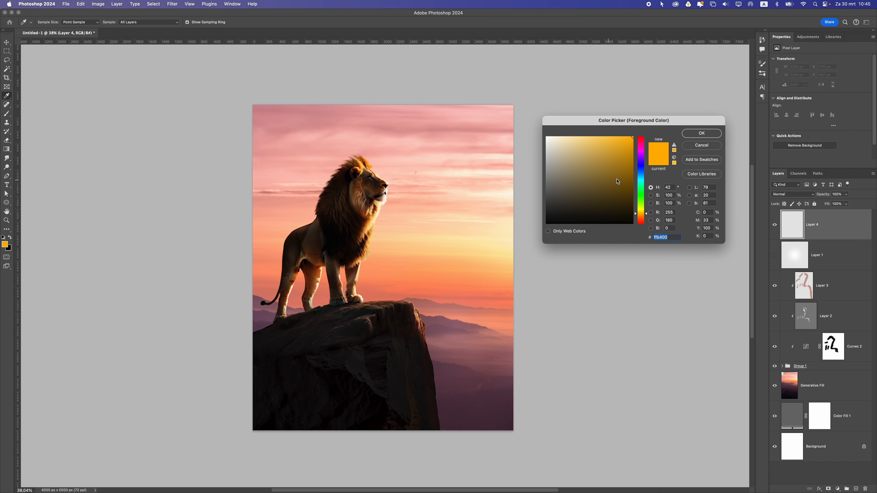
click(640, 213)
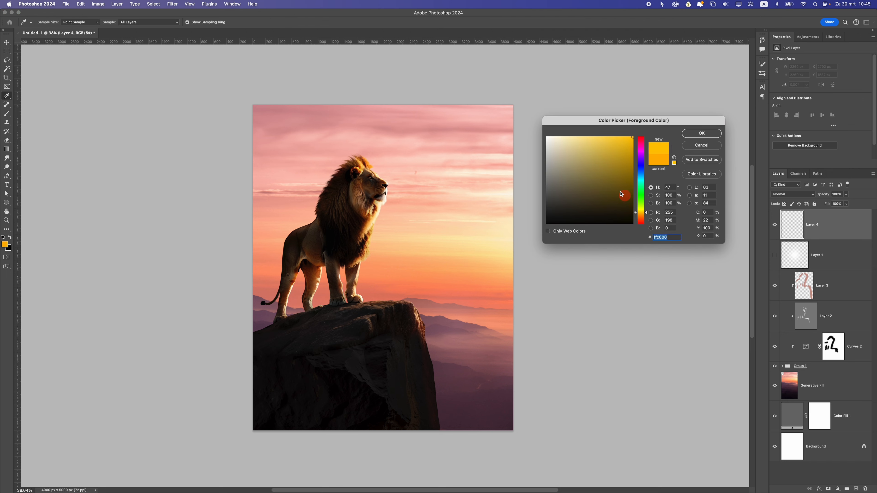
mouse_move(625, 196)
mouse_down()
mouse_move(583, 126)
mouse_move(568, 131)
mouse_move(575, 130)
mouse_up()
click(643, 214)
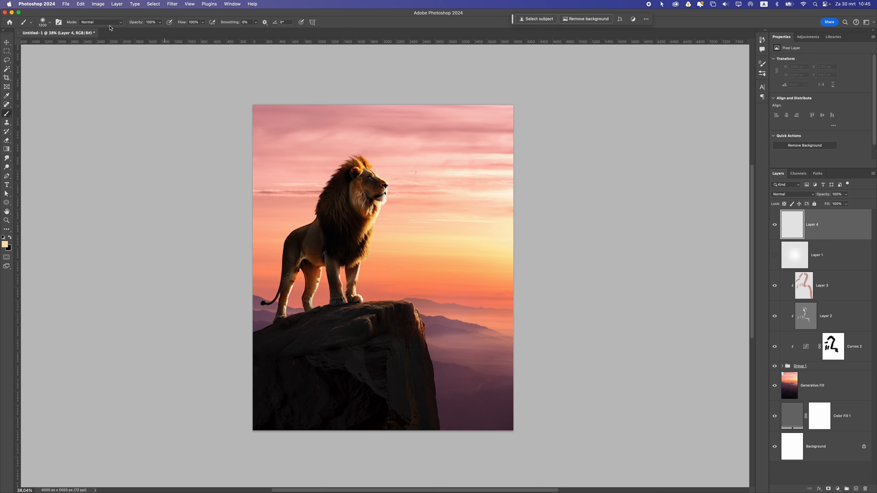
- Paint one soft glow about 1958 px wide beside the lion's chest with the 1200 px Soft Round brush at 0% hardness
click(50, 23)
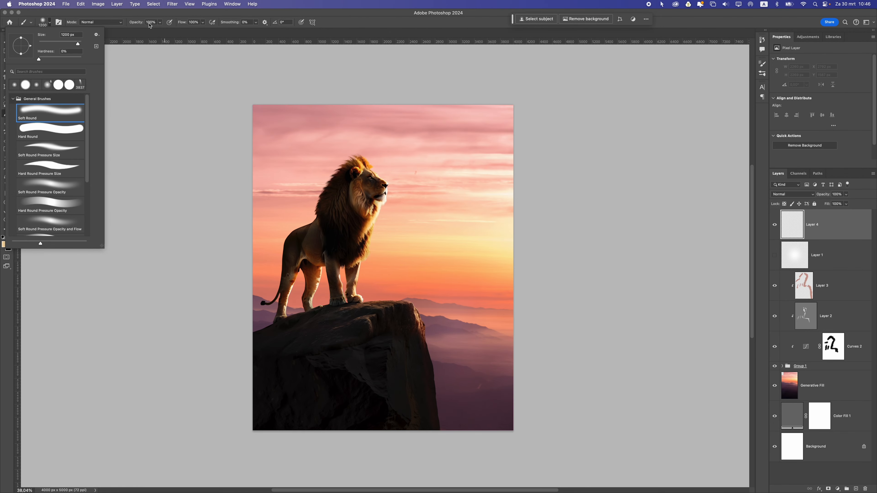
click(404, 243)
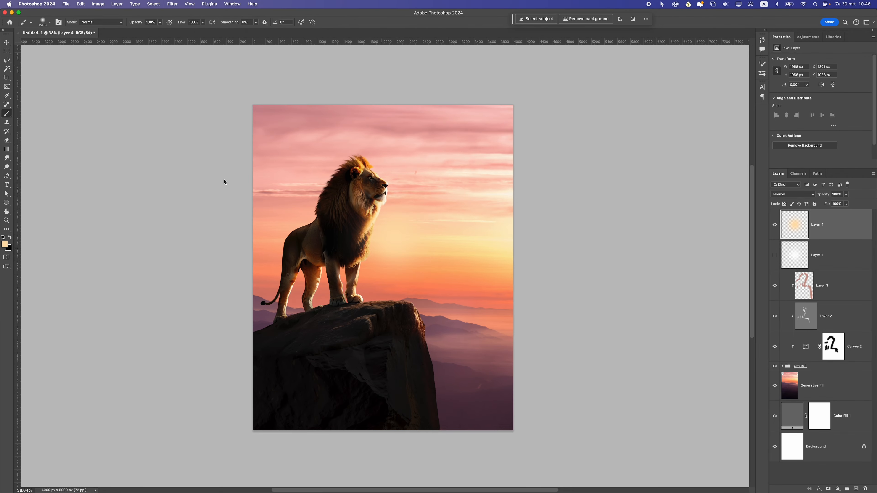
key(v)
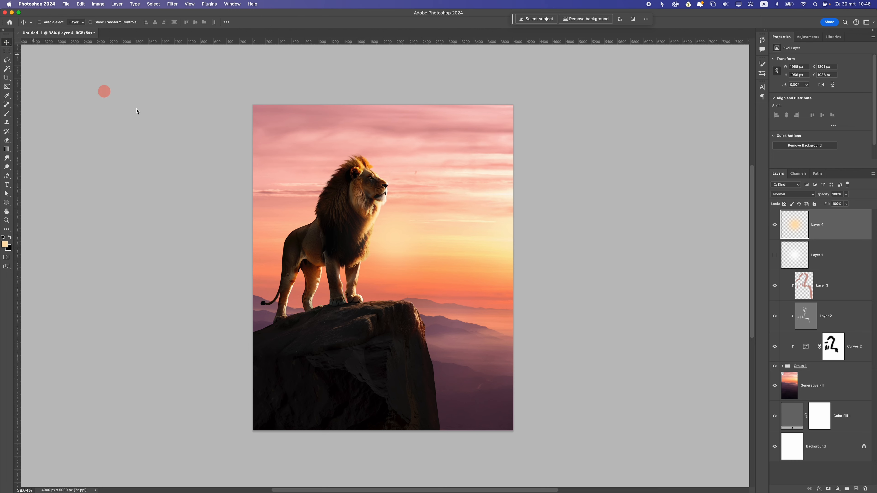
- Move the warm glow to the canvas's right edge beside the horizon and enlarge it to about 3962 px wide
mouse_move(103, 90)
mouse_down()
mouse_move(464, 247)
mouse_move(501, 250)
mouse_up()
key(super+t)
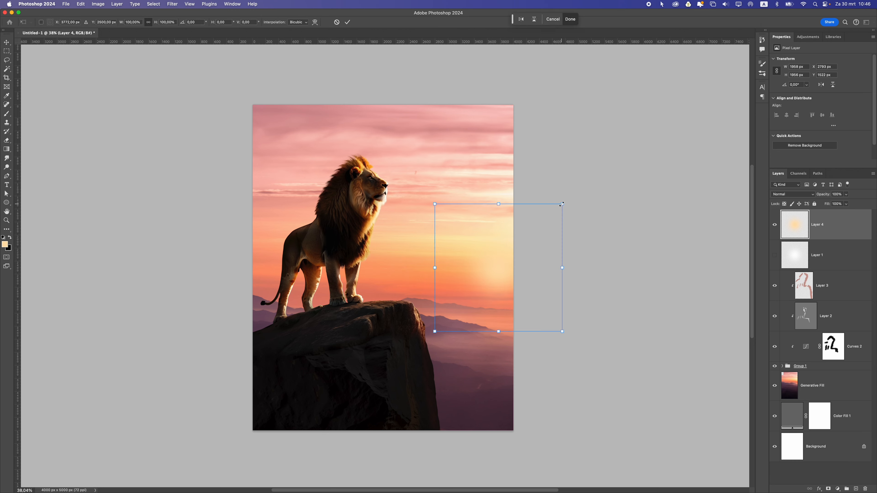
drag(561, 205, 718, 97)
drag(607, 186, 537, 228)
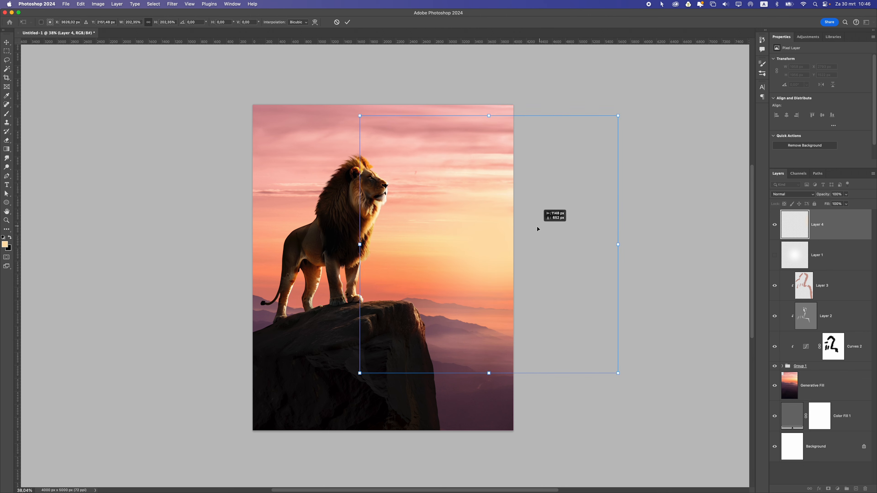
key(Return)
- Set the enlarged glow layer's blend mode to Screen and shift the glow further onto the canvas's right edge, at about X 1933, Y 196 px
click(781, 194)
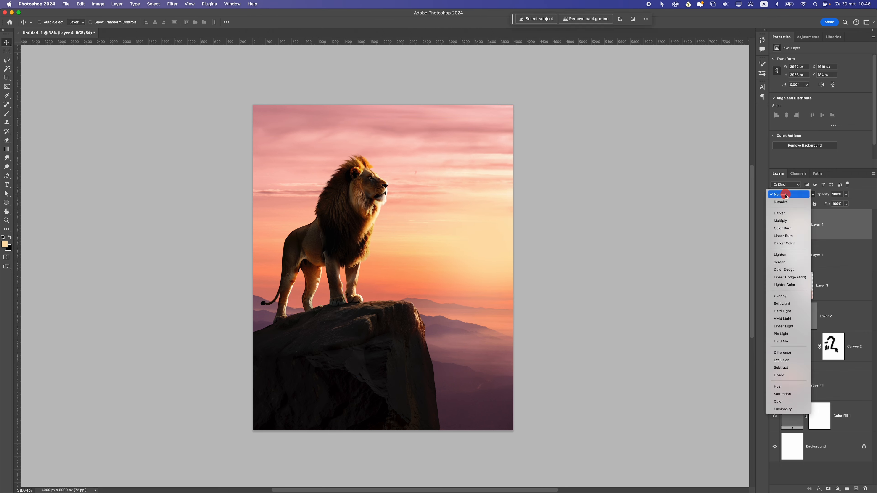
click(789, 263)
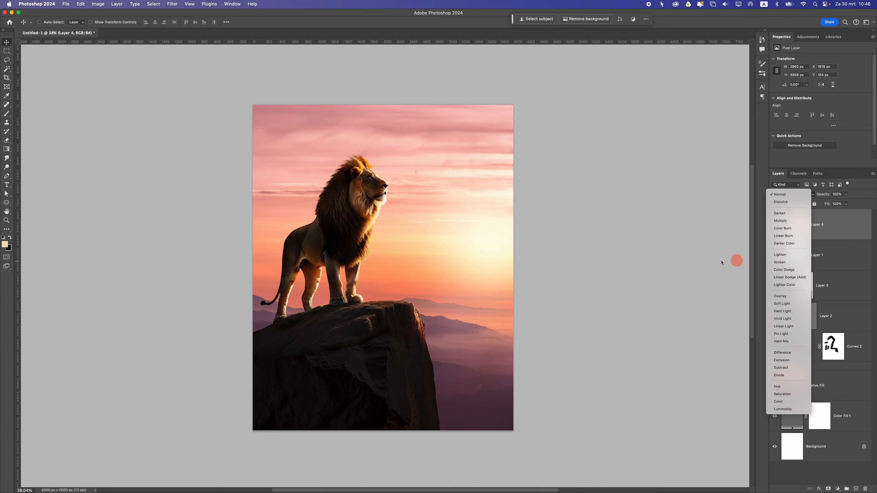
drag(451, 271, 502, 264)
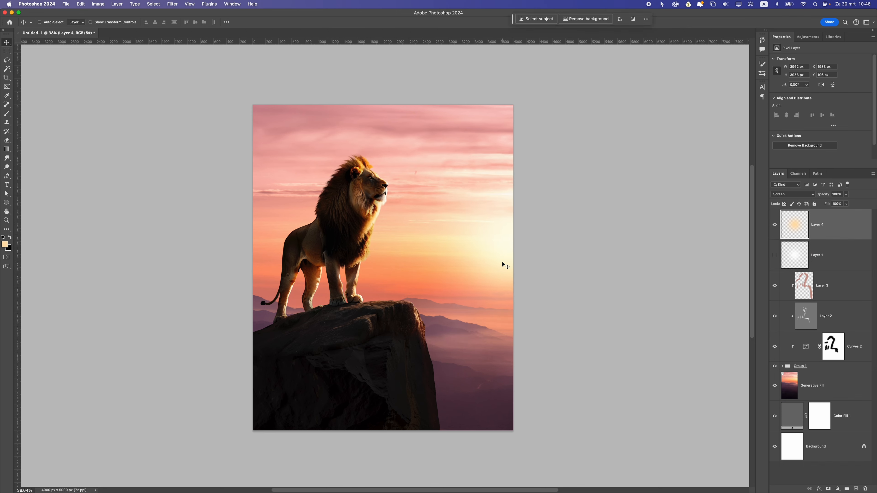
- Duplicate the glow layer, set the copy to Overlay and move it down-left to about X 1618, Y 521 px
key(super+j)
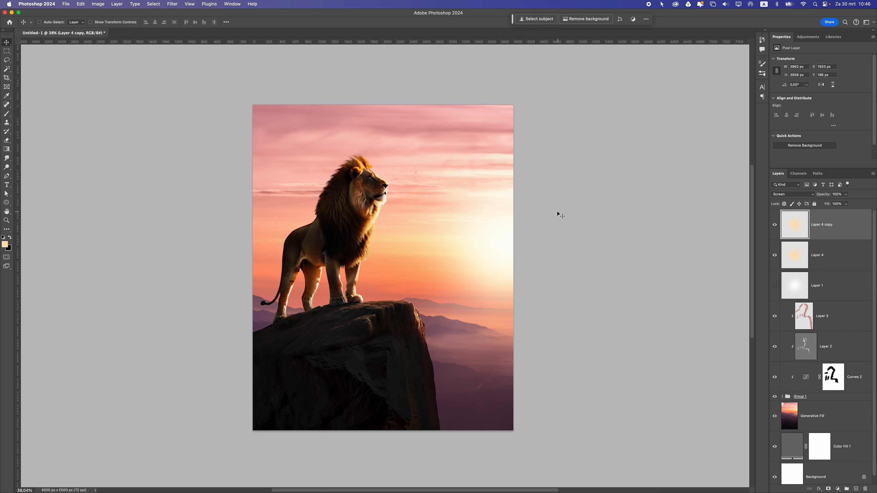
click(787, 196)
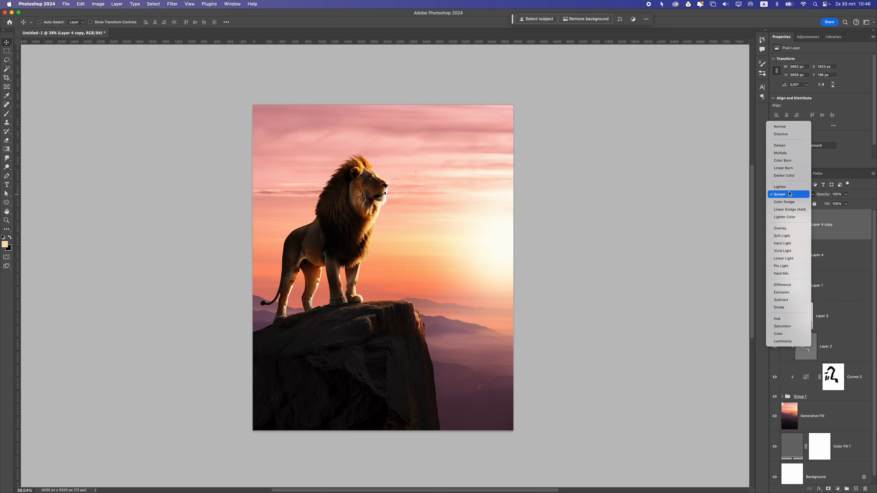
click(789, 229)
drag(472, 223, 476, 247)
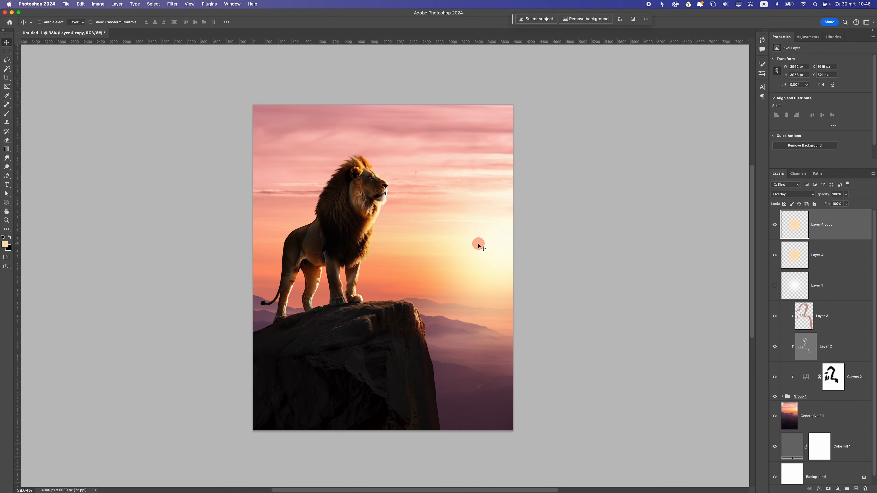
- Colorize the Overlay glow to a deeper orange using Hue/Saturation with Saturation 89 and Lightness -17, and compare the image without it
key(super+u)
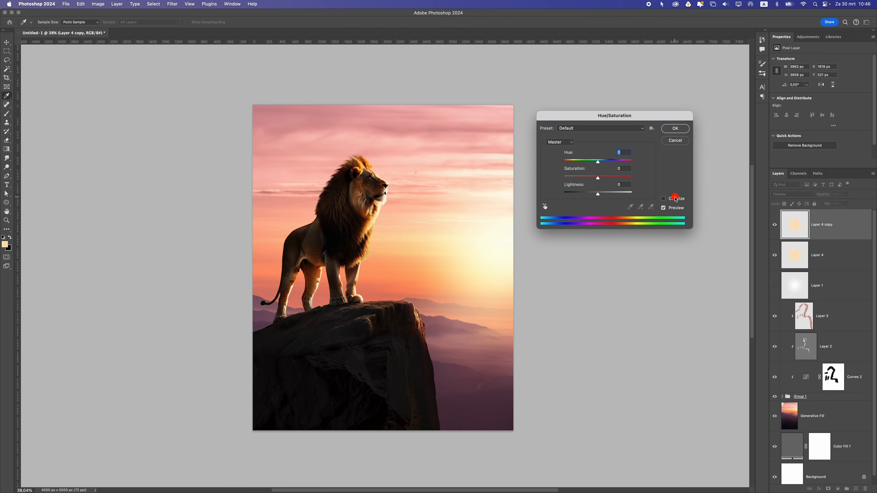
click(675, 199)
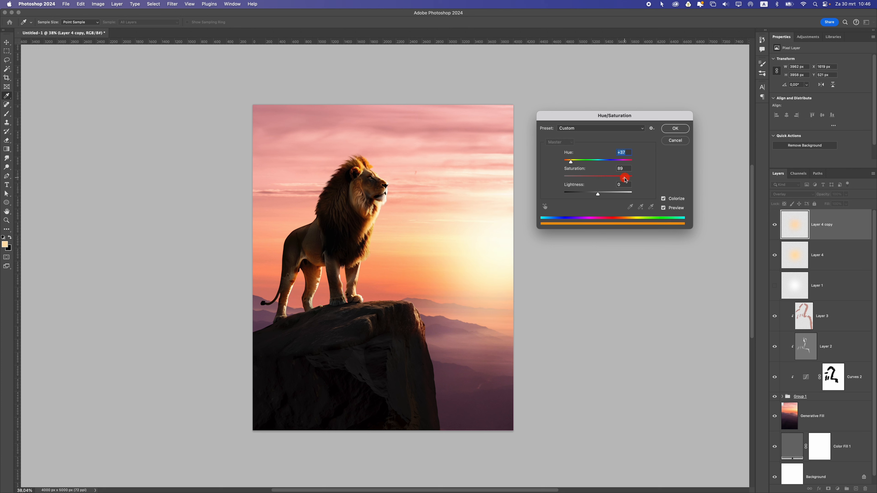
mouse_move(597, 196)
mouse_down()
mouse_move(565, 197)
mouse_move(589, 196)
mouse_up()
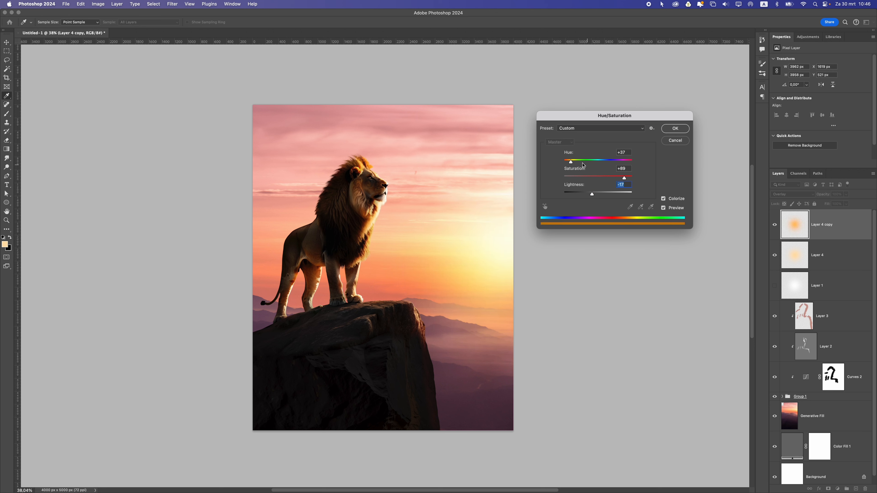
drag(583, 165, 570, 164)
click(676, 130)
click(774, 224)
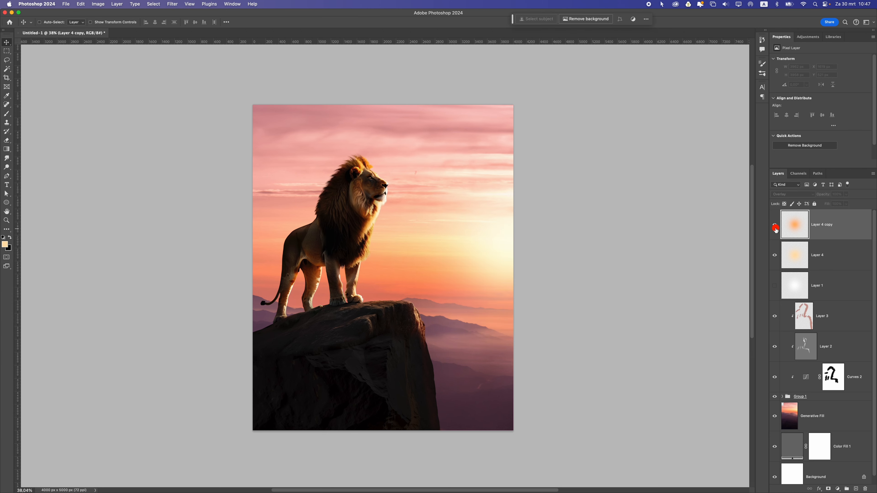
click(775, 229)
scroll(487, 273, down, 10)
scroll(482, 275, up, 10)
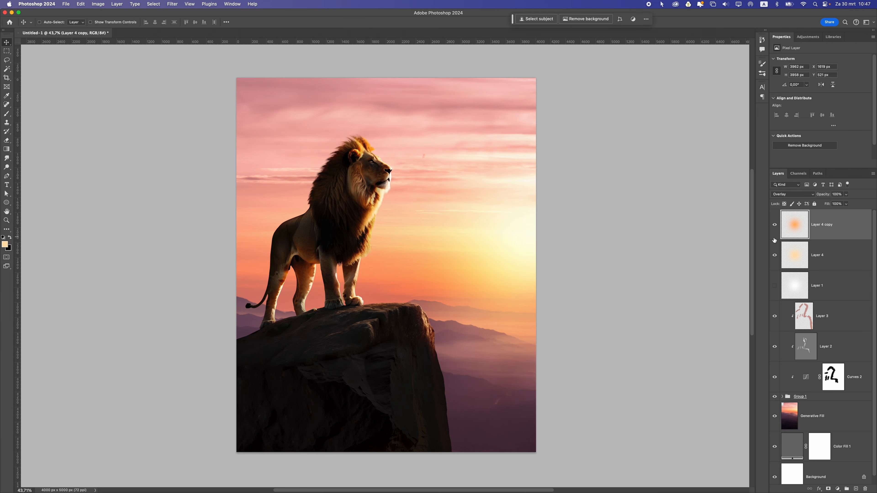
- Duplicate the Screen-mode glow layer to intensify the sun at the canvas's right edge
click(830, 259)
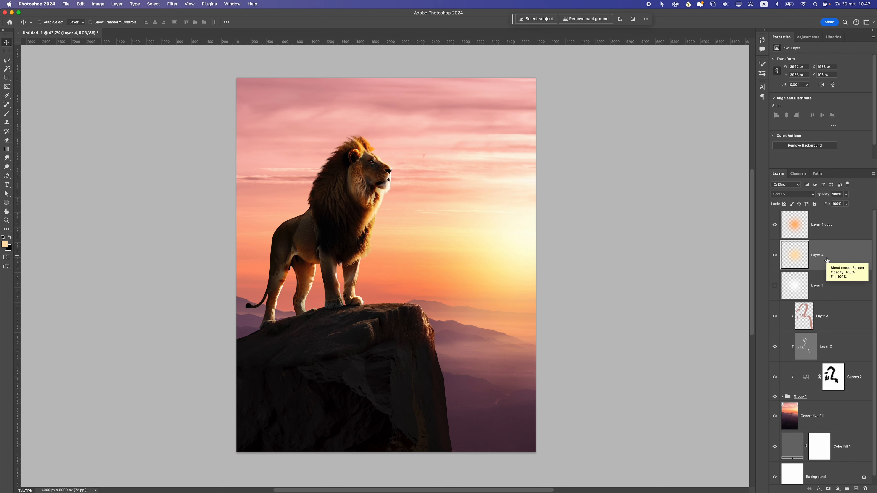
key(super+j)
scroll(443, 239, down, 5)
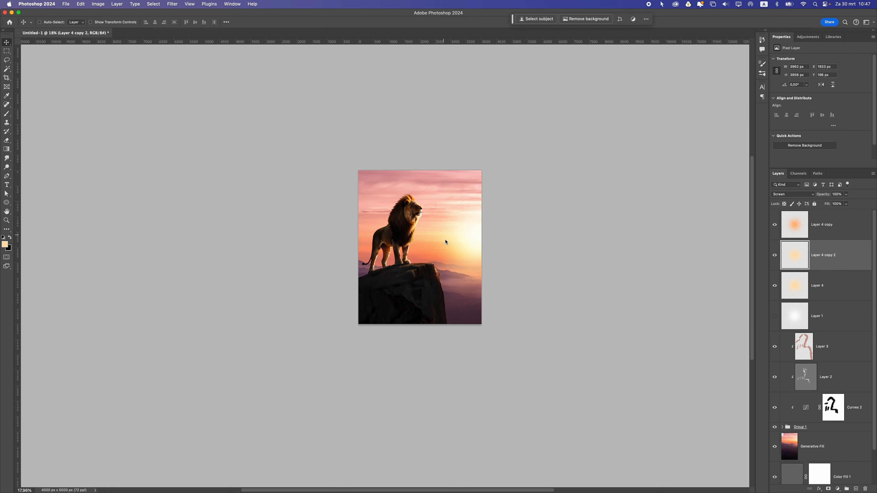
scroll(443, 238, up, 5)
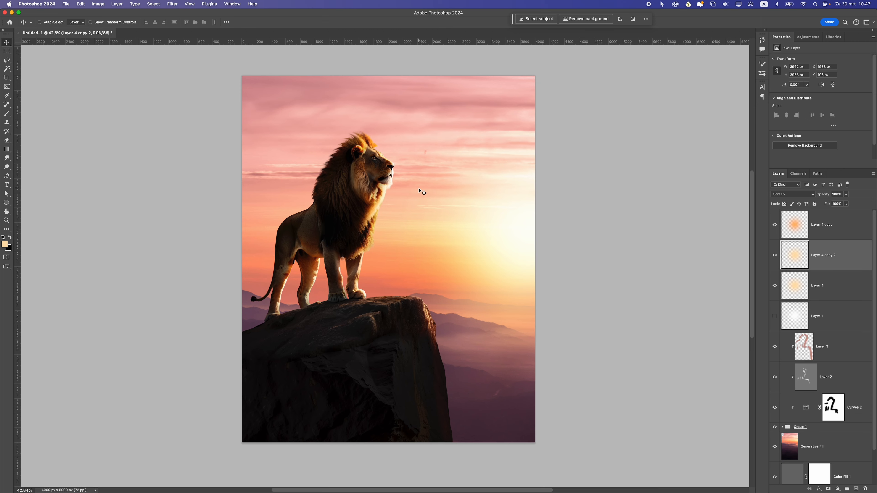
scroll(414, 196, down, 5)
scroll(410, 201, up, 5)
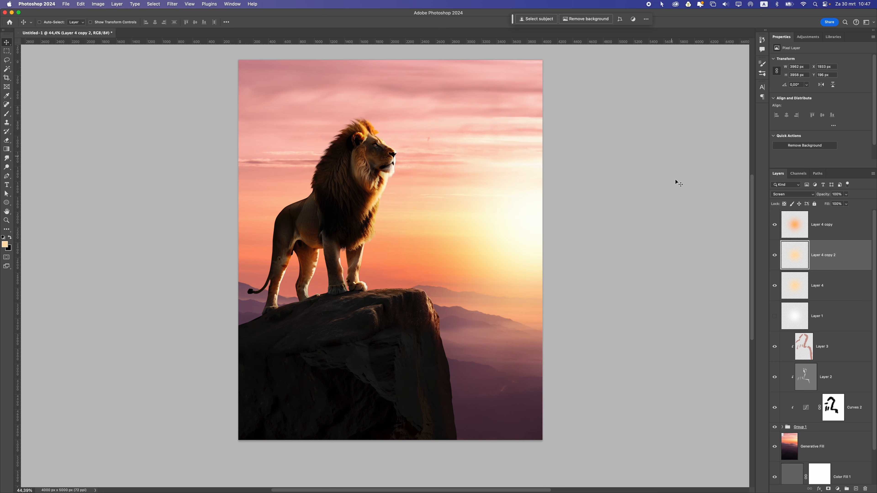
click(827, 224)
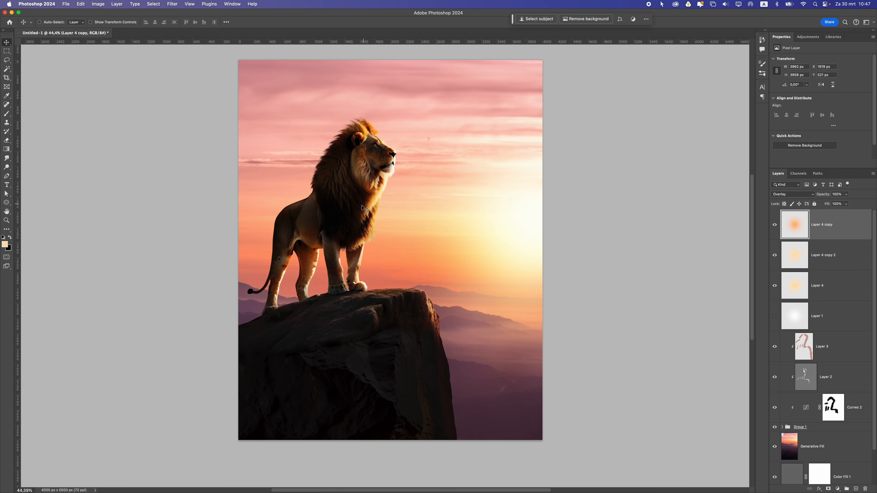
scroll(362, 207, down, 5)
scroll(363, 208, up, 5)
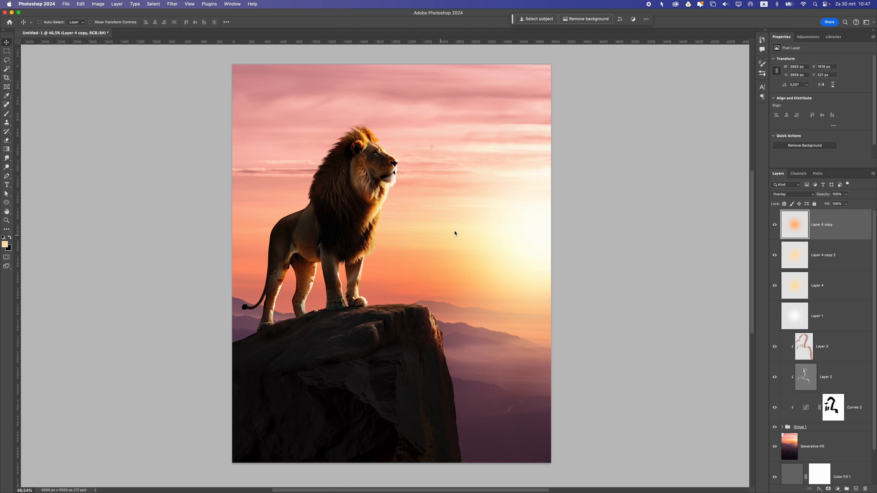
click(794, 288)
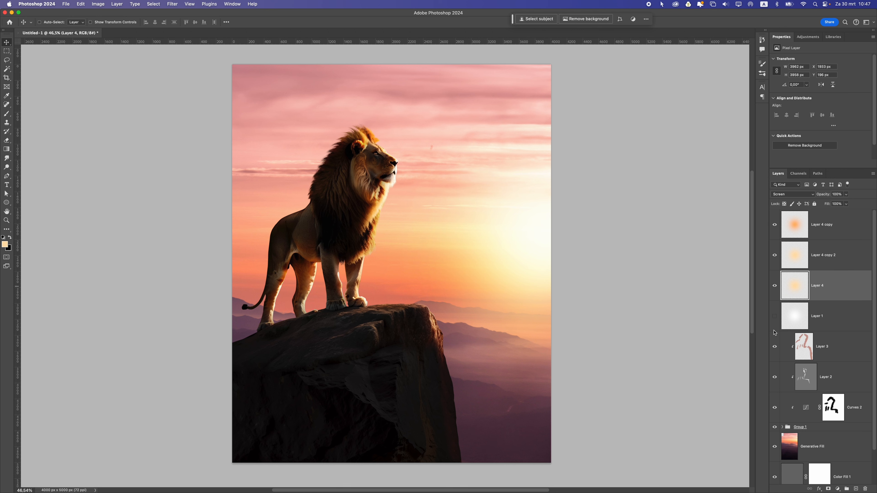
click(837, 234)
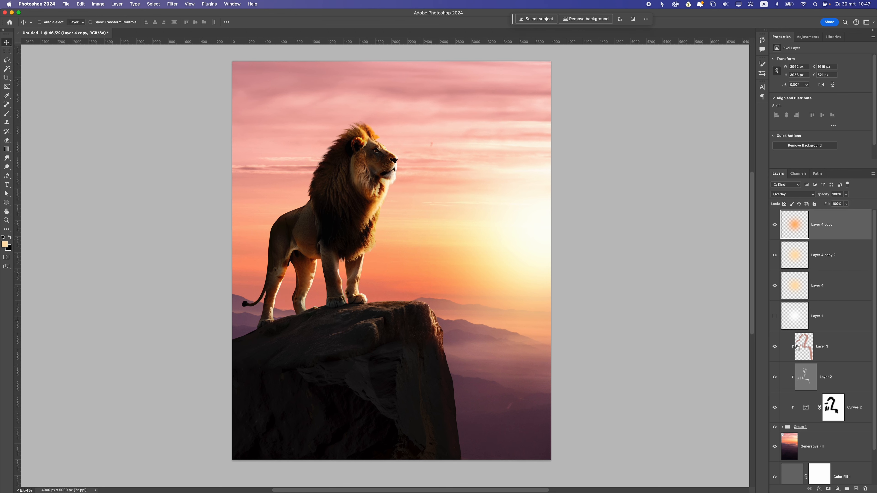
- Place the Clouds.jpg image directly above the Generative Fill sky layer and move it up behind the lion
scroll(797, 347, down, 1)
click(841, 410)
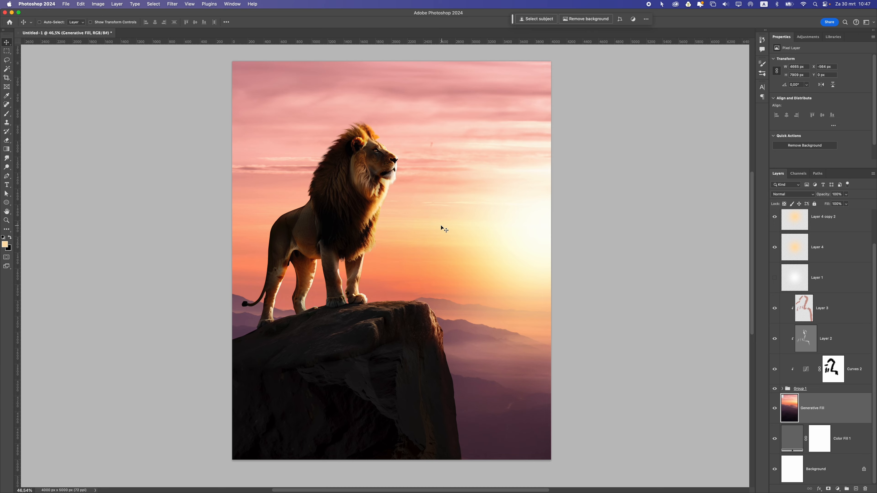
key(F1)
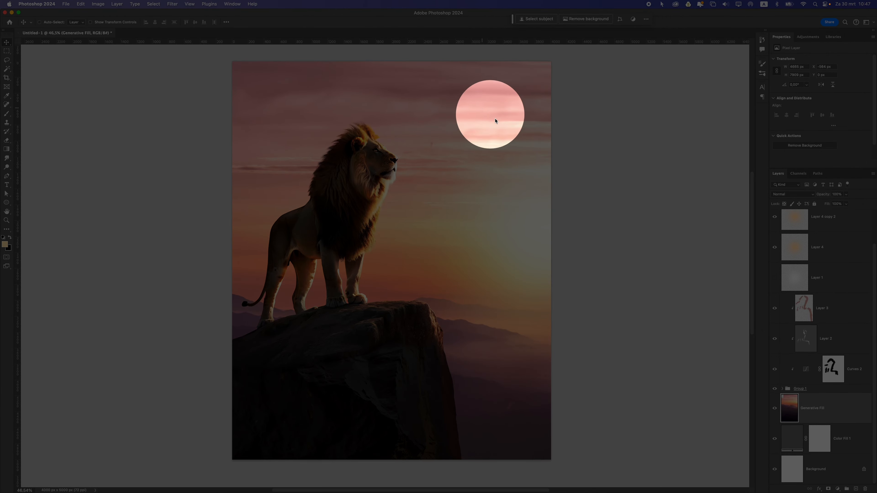
key(F1)
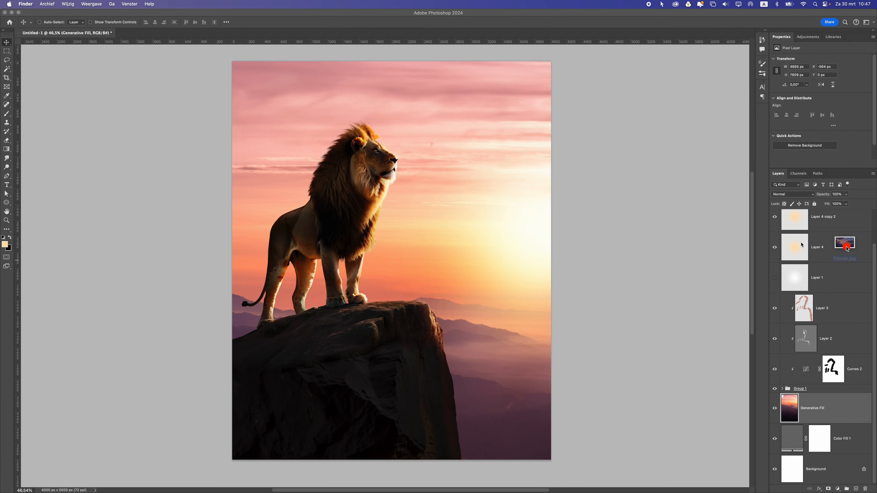
drag(613, 237, 372, 178)
drag(518, 232, 518, 138)
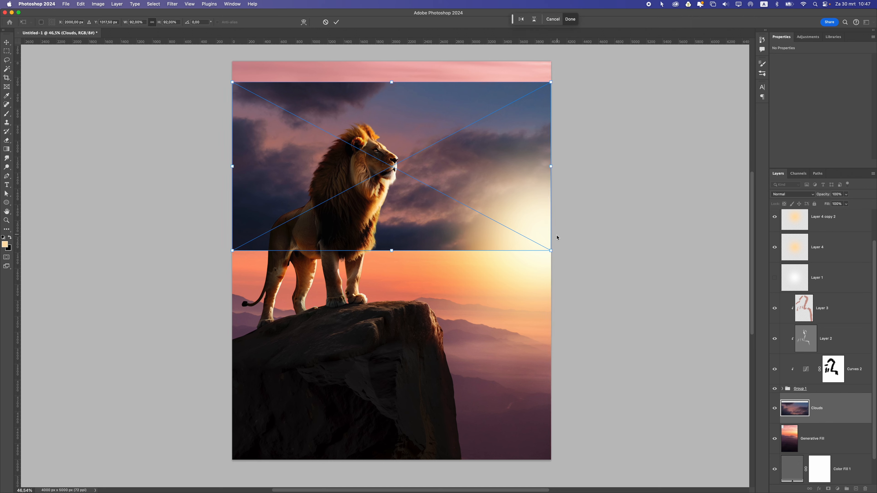
- Enlarge the placed clouds to about 120% and align their upper edge with the top of the canvas
drag(551, 251, 600, 276)
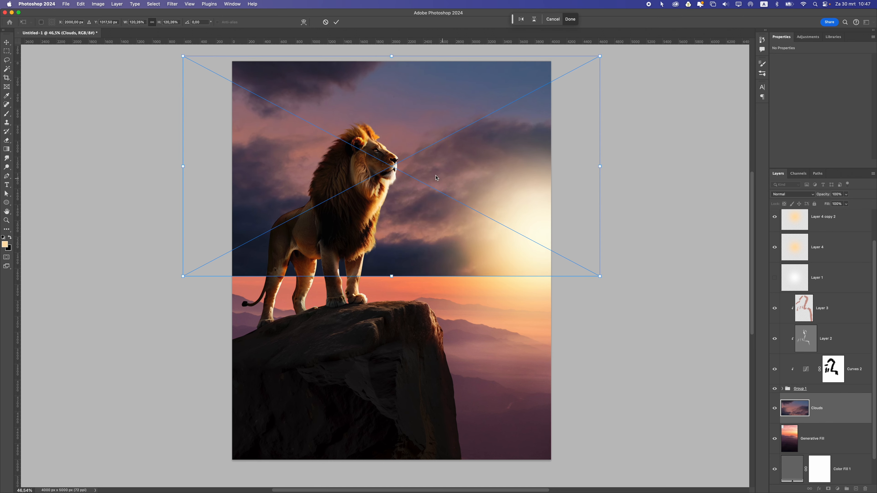
drag(436, 178, 439, 184)
key(Return)
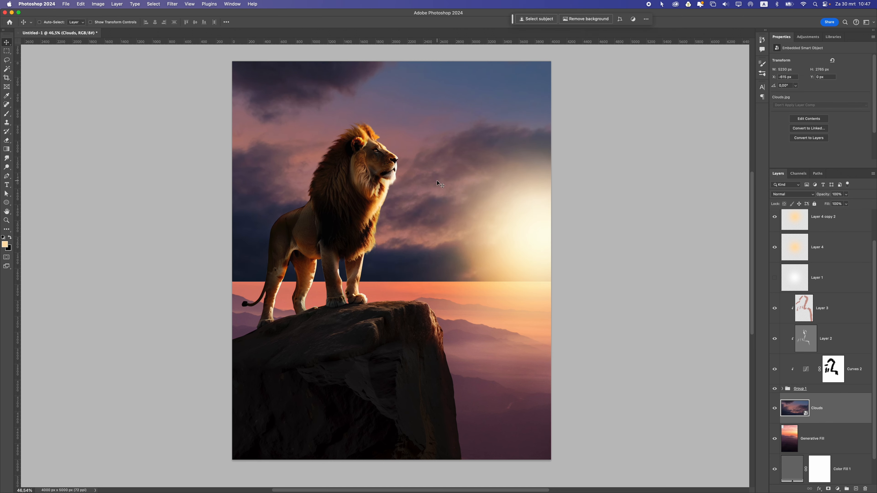
- Set the Clouds layer's blend mode to Hard Light
click(790, 195)
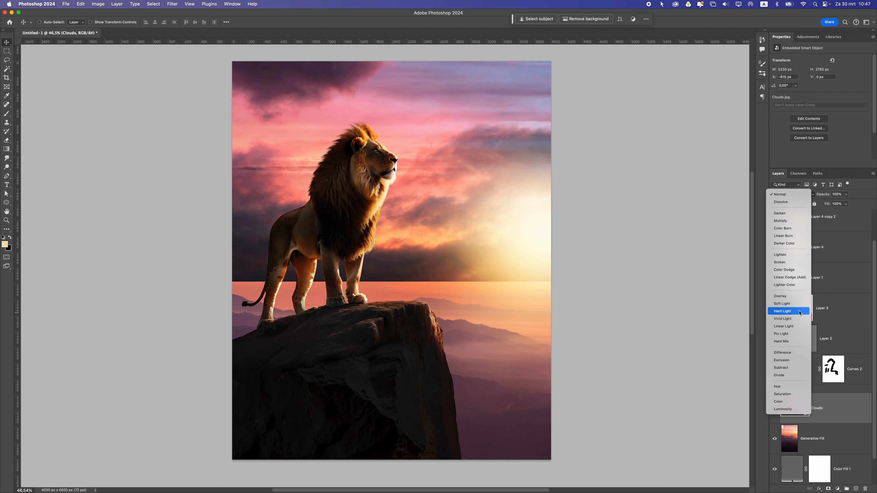
click(800, 311)
scroll(375, 237, down, 1)
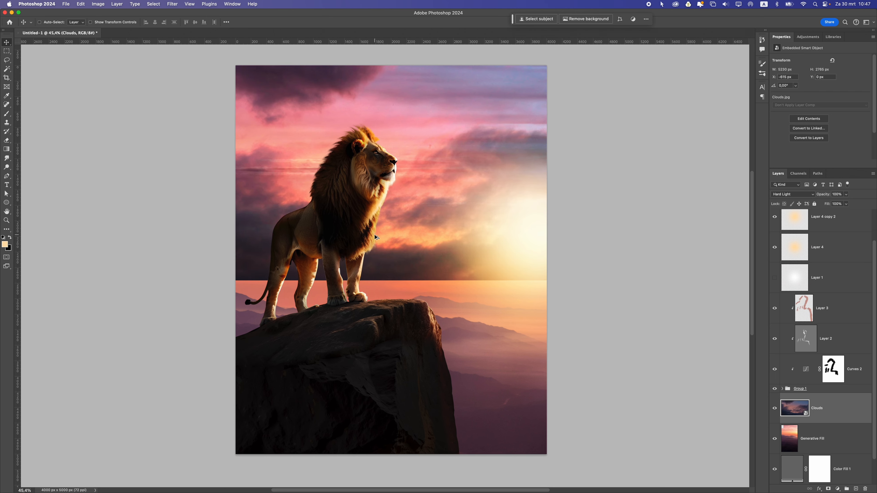
scroll(815, 331, down, 1)
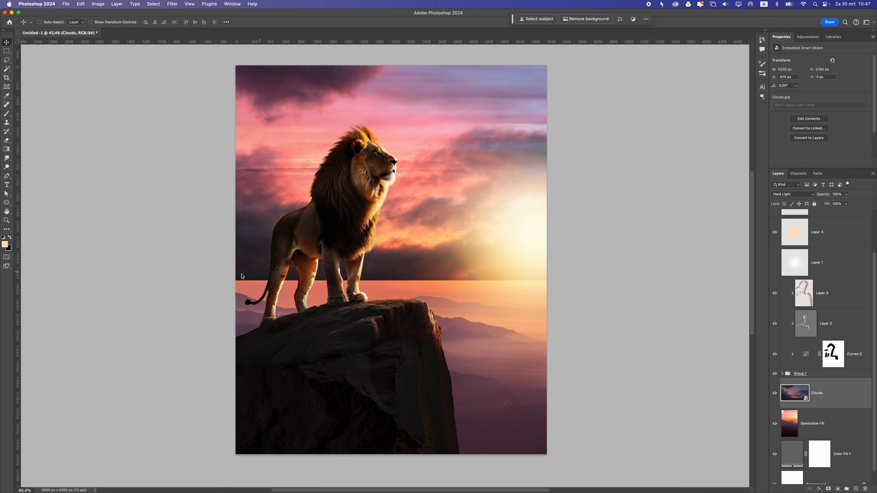
click(233, 280)
click(241, 279)
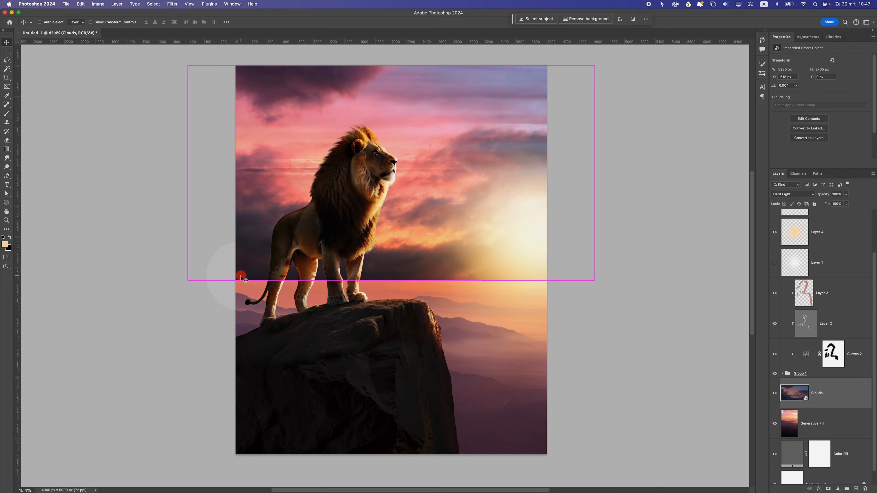
scroll(351, 279, down, 3)
scroll(351, 278, up, 1)
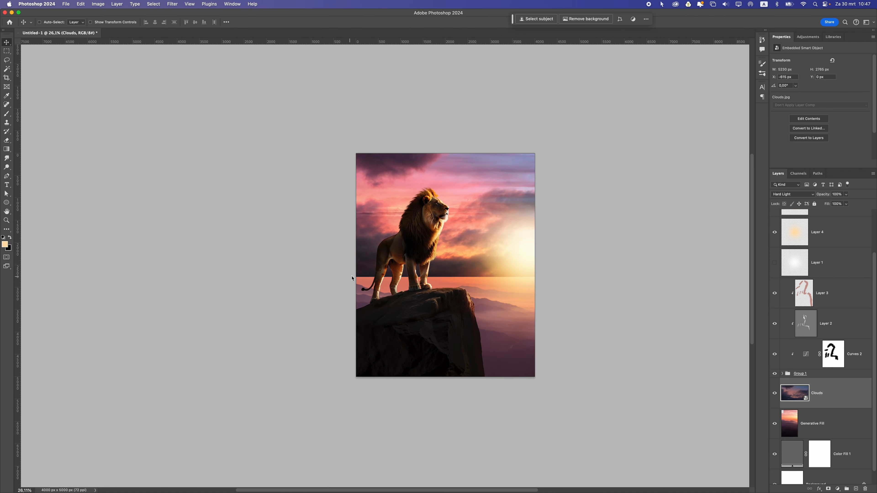
scroll(436, 283, up, 1)
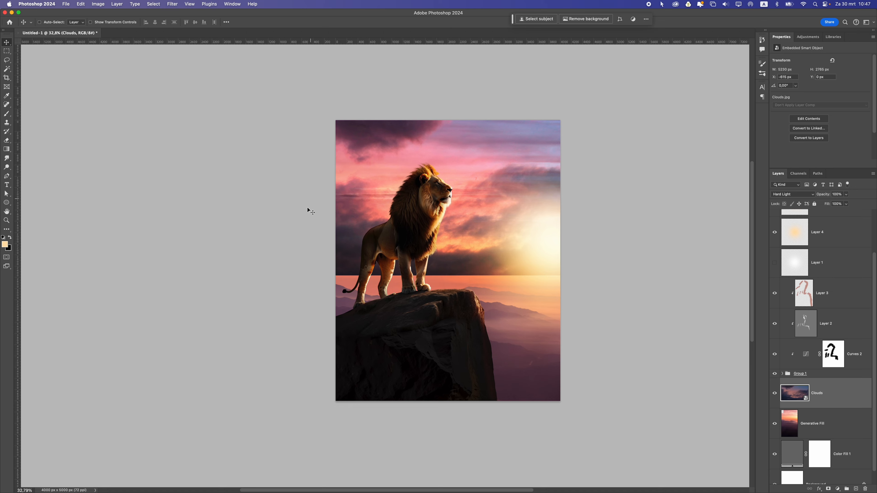
drag(463, 239, 464, 242)
key(super+t)
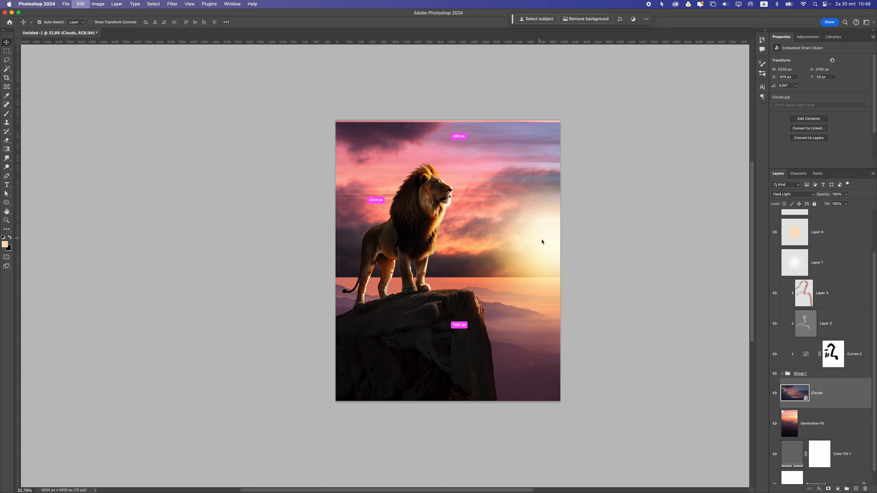
drag(596, 280, 648, 315)
mouse_move(430, 229)
mouse_down()
mouse_move(445, 231)
mouse_move(428, 228)
mouse_up()
mouse_move(485, 193)
mouse_down()
mouse_move(404, 193)
mouse_move(498, 192)
mouse_up()
drag(548, 115, 597, 233)
drag(499, 226, 432, 295)
key(super+z)
key(Escape)
- Rotate the Clouds layer 180° and position it over the upper part of the canvas
key(super+t)
drag(629, 257, 296, 145)
mouse_move(471, 149)
mouse_down()
mouse_move(508, 151)
mouse_move(477, 157)
mouse_up()
key(Return)
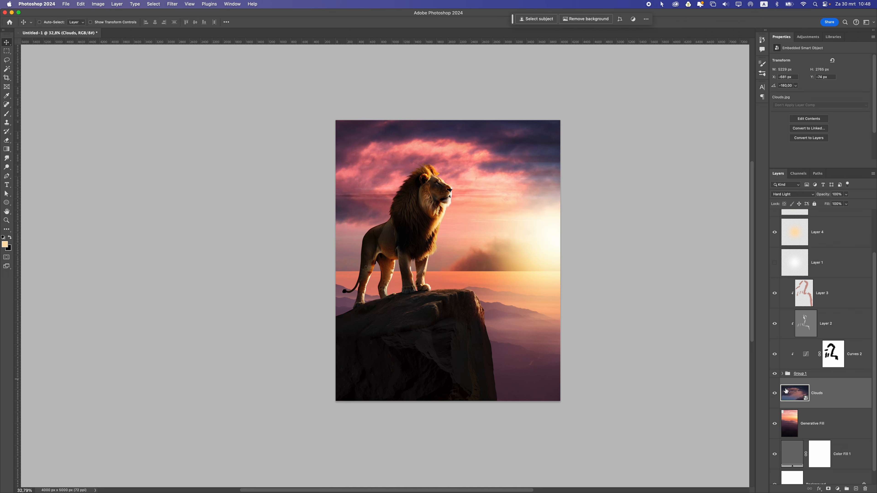
- Try a layer mask on Clouds, painting the clouds away around the sun and horizon with black, and undo the last strokes
click(828, 488)
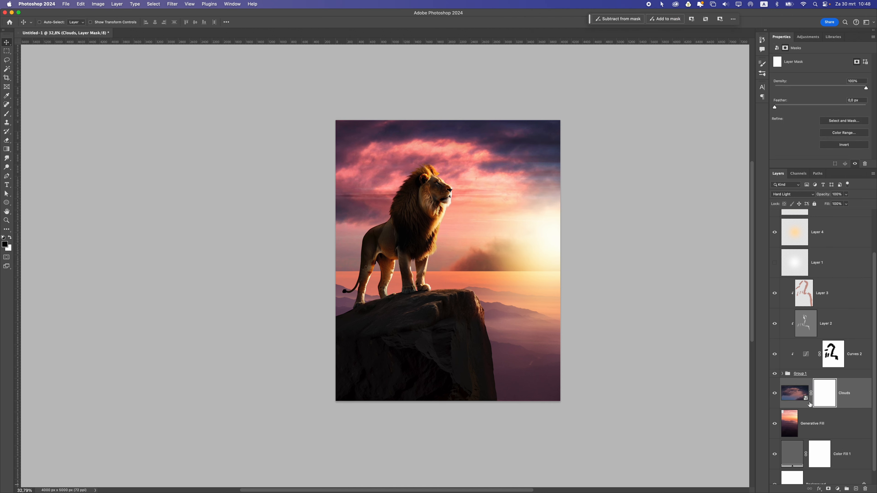
click(7, 114)
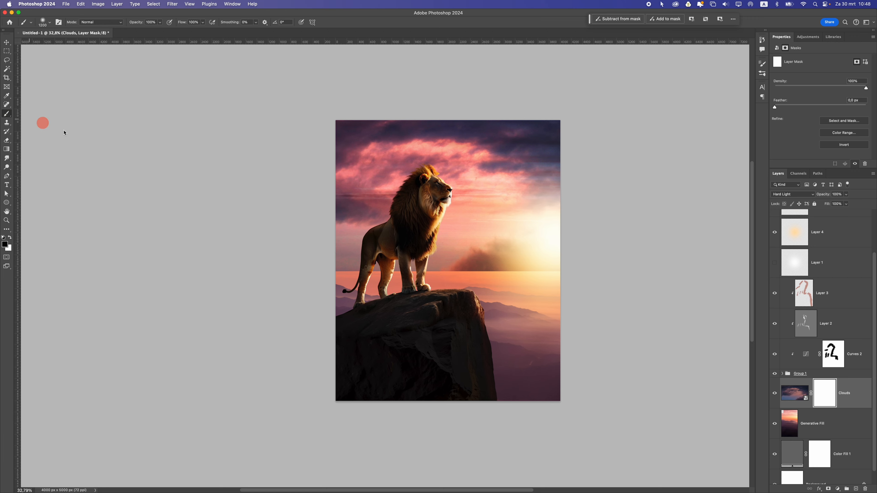
mouse_move(330, 282)
mouse_down()
mouse_move(358, 293)
mouse_move(548, 275)
mouse_move(546, 247)
mouse_move(501, 221)
mouse_move(504, 209)
mouse_move(590, 163)
mouse_move(464, 176)
mouse_move(587, 128)
mouse_move(404, 195)
mouse_move(459, 235)
mouse_up()
key(super+z)
key(super+z)
key(super+z)
key(super+z)
key(super+z)
key(super+z)
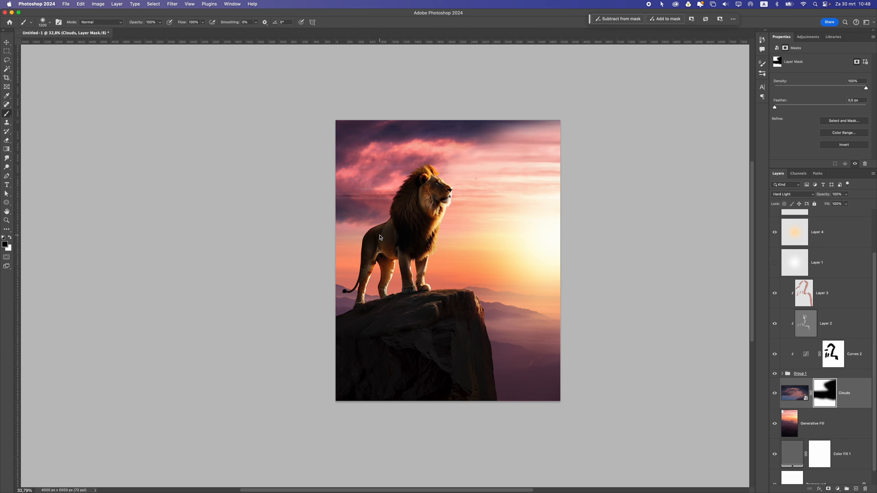
- Rotate the Clouds layer back by 180° and delete its layer mask
key(super+t)
drag(602, 211, 284, 160)
key(Return)
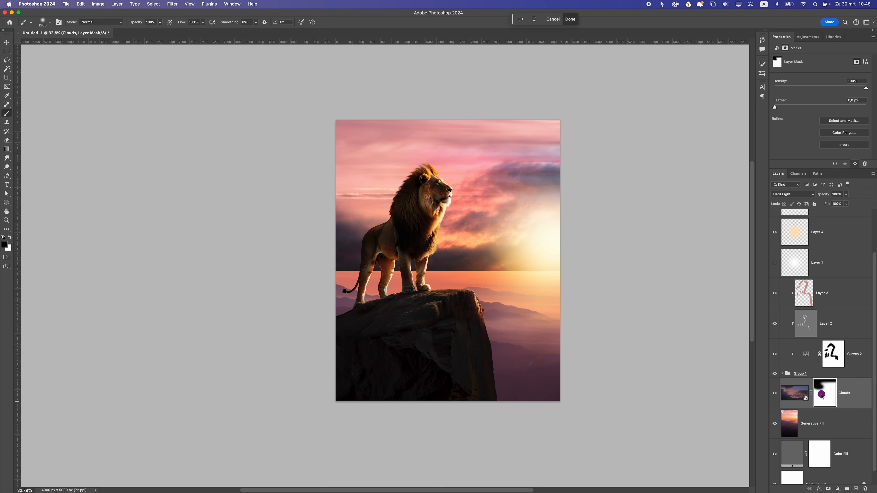
right_click(825, 393)
click(791, 410)
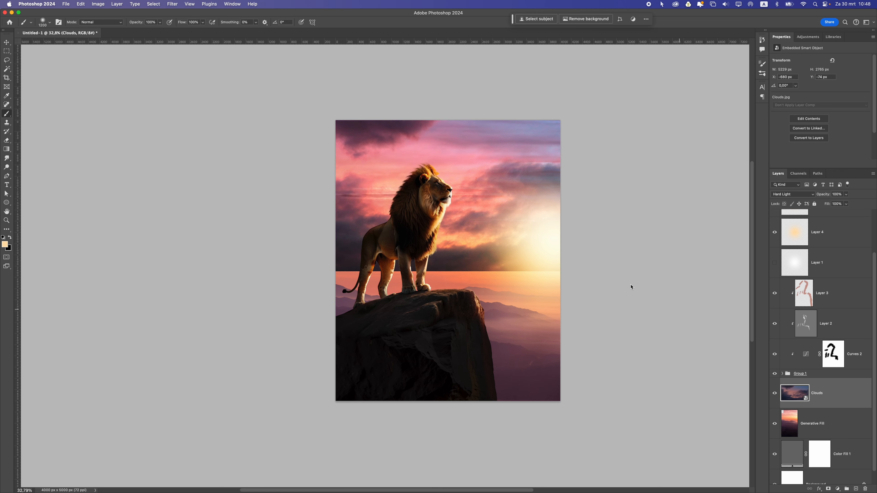
- Align the Clouds layer with the canvas's upper edge and enlarge it to about 6651 × 3517 px
click(6, 42)
mouse_move(401, 138)
mouse_down()
mouse_move(405, 162)
mouse_move(409, 149)
mouse_move(401, 145)
mouse_move(401, 154)
mouse_up()
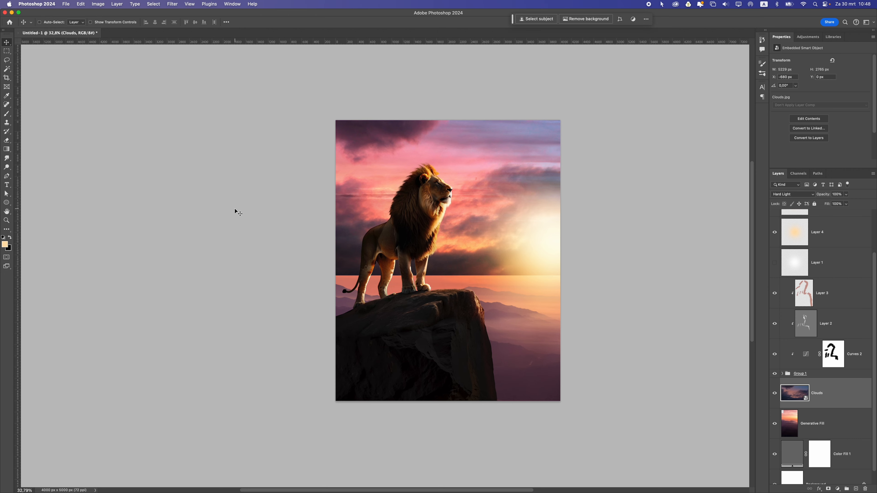
key(super+t)
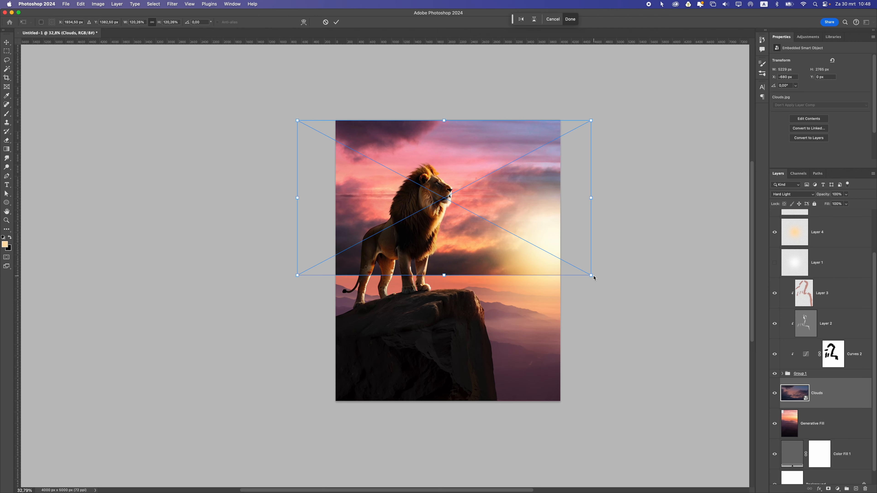
drag(593, 276, 675, 314)
key(Return)
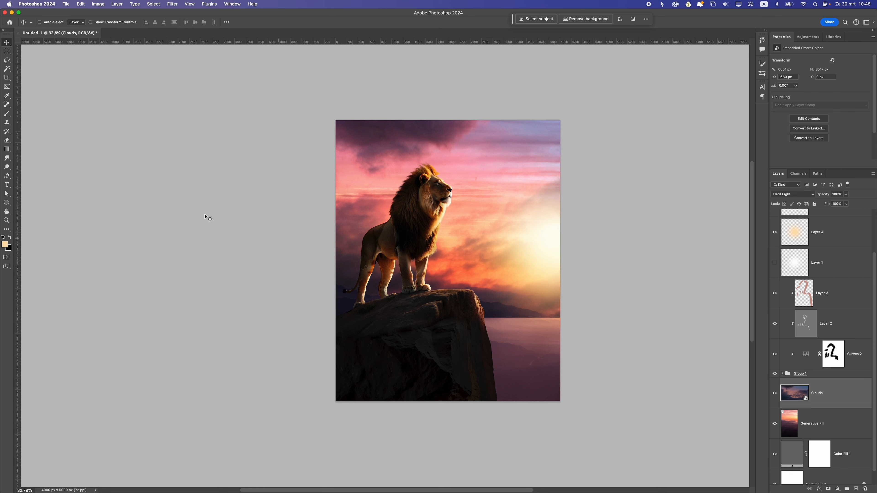
- Mask the clouds out around the sun with a soft black brush and shift the Clouds layer slightly to the left
click(8, 116)
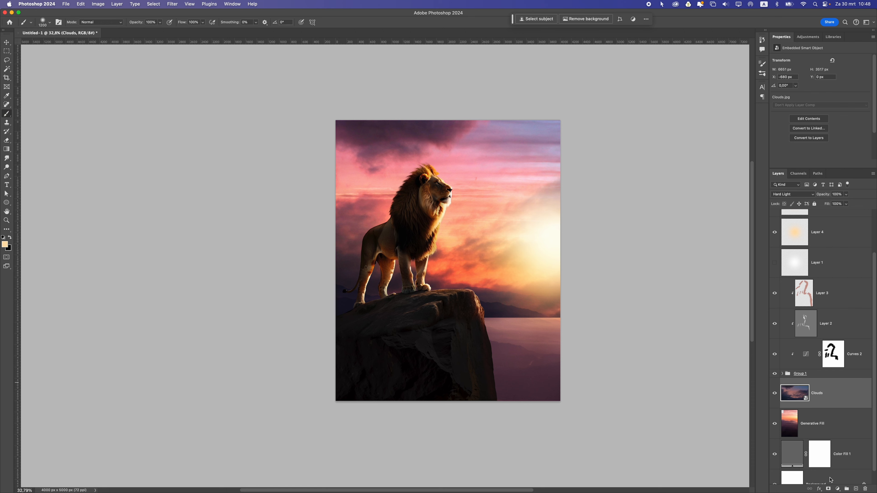
click(828, 488)
key(d)
mouse_move(504, 297)
mouse_down()
mouse_move(479, 342)
mouse_move(529, 307)
mouse_move(522, 293)
mouse_move(579, 233)
mouse_move(543, 211)
mouse_move(543, 225)
mouse_move(524, 195)
mouse_up()
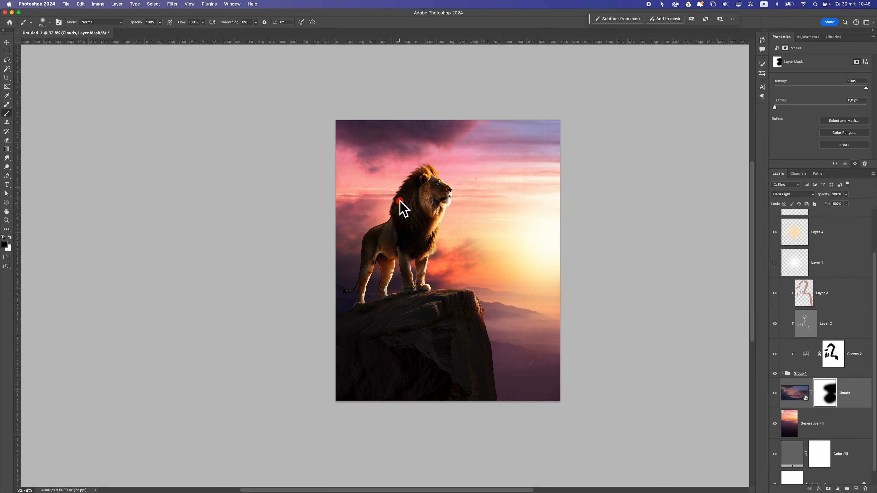
click(7, 42)
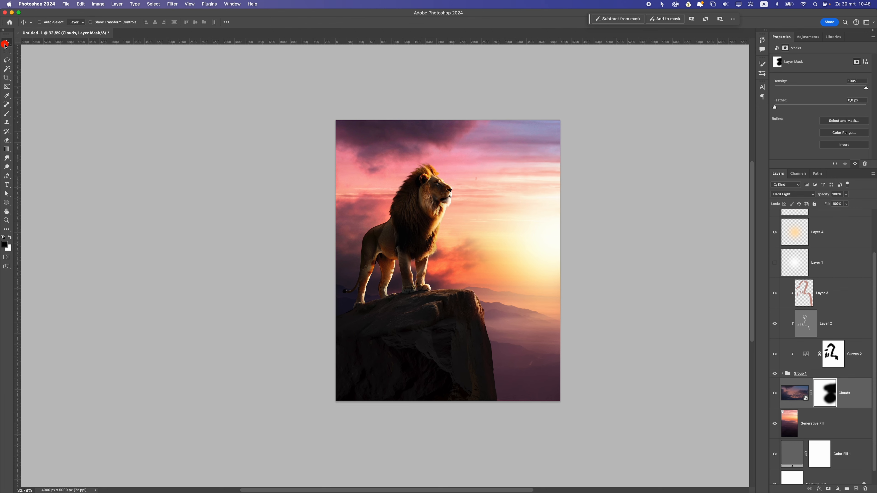
drag(423, 138, 399, 172)
- Paint black on the Clouds mask along the horizon and behind the rock to blend away the clouds' lower edge
click(7, 114)
click(578, 308)
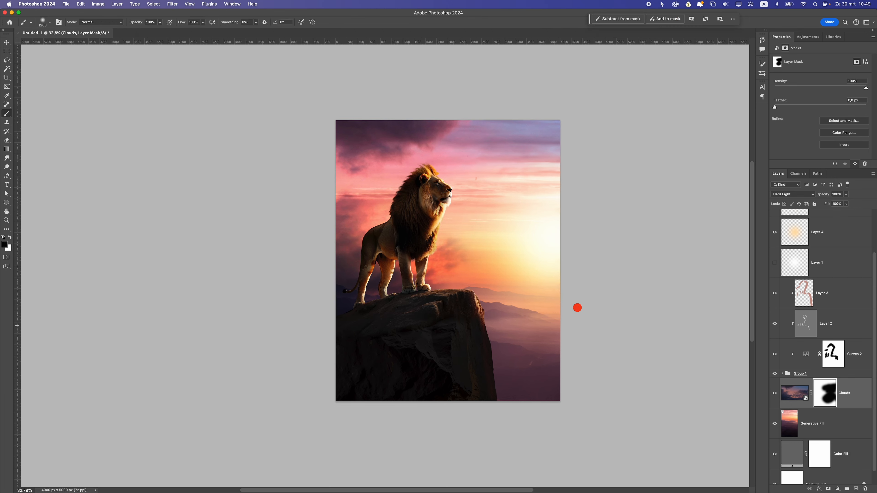
click(546, 301)
click(333, 326)
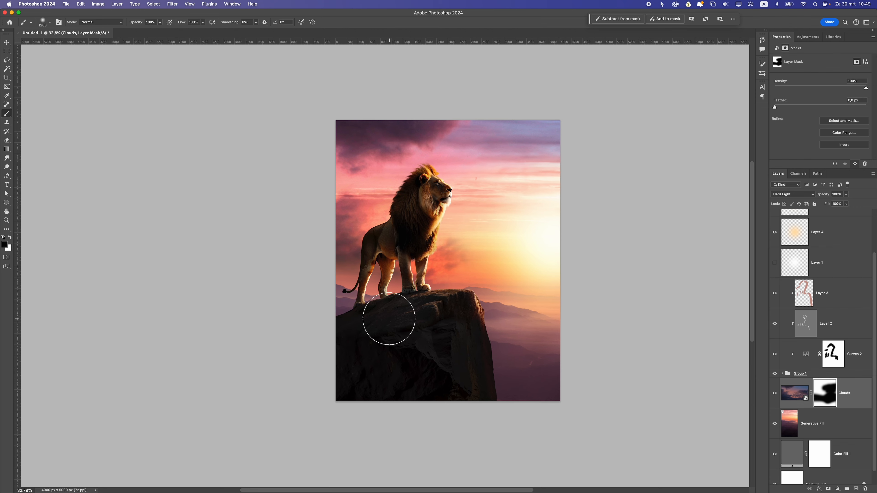
click(401, 305)
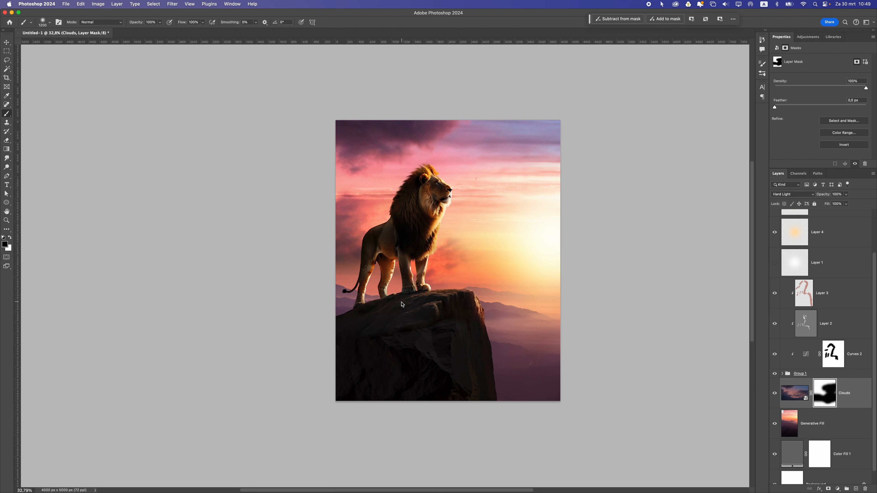
key(super+z)
mouse_move(510, 300)
mouse_down()
mouse_move(598, 333)
mouse_move(497, 318)
mouse_move(588, 306)
mouse_up()
drag(618, 271, 493, 249)
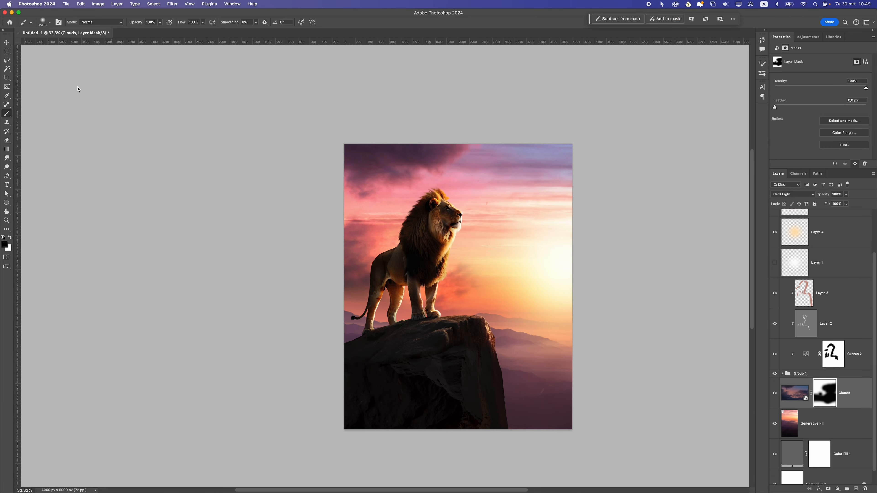
- Compare the image with the Clouds layer hidden and shown, and examine the blend up close and from a distance
click(7, 41)
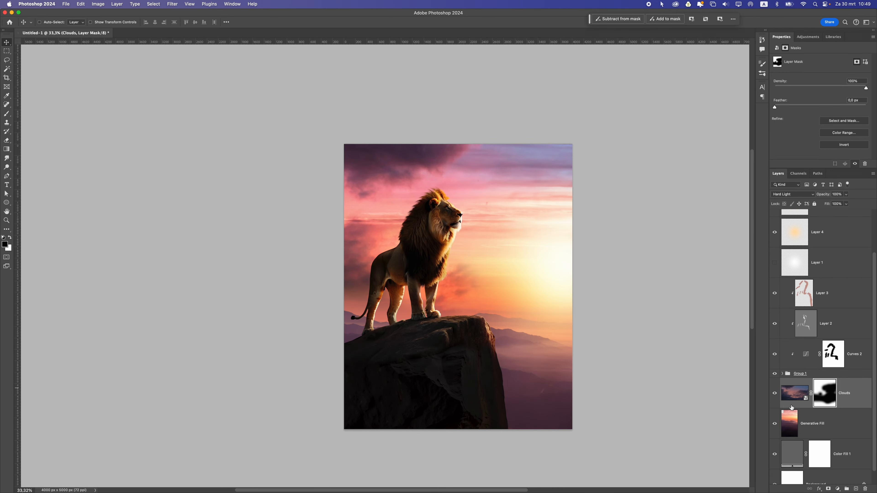
drag(769, 391, 770, 390)
click(773, 393)
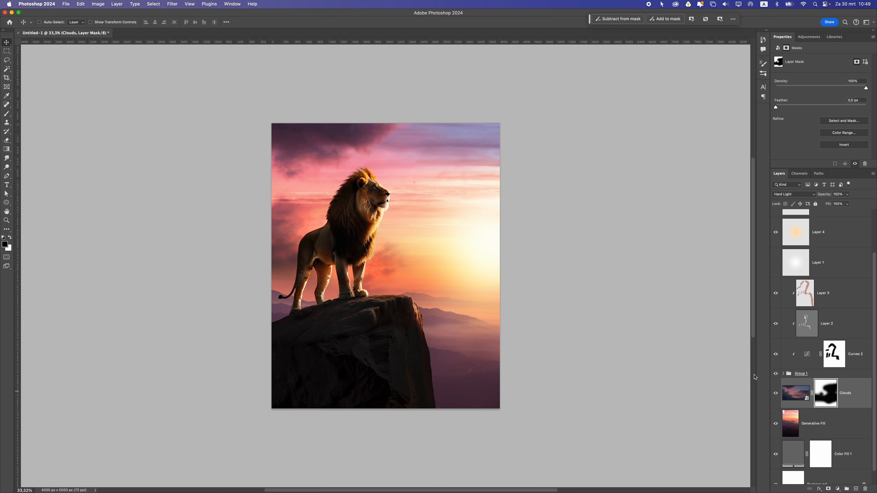
scroll(612, 272, up, 2)
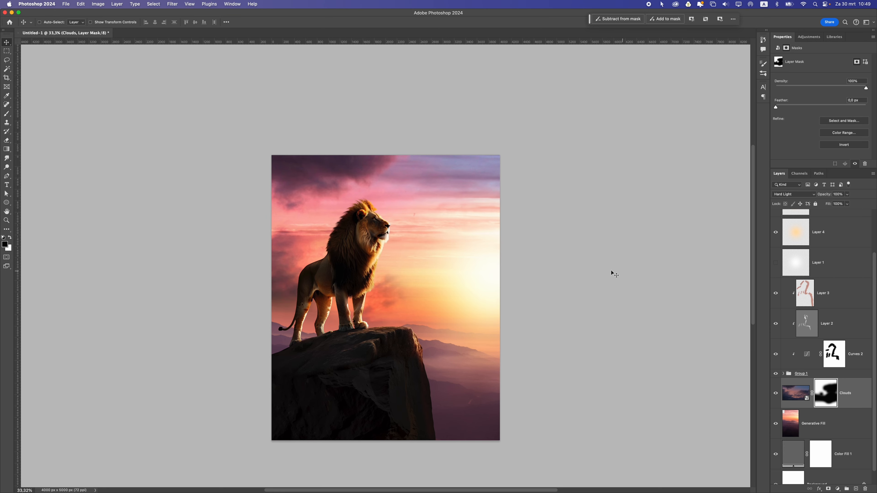
scroll(848, 309, up, 4)
scroll(450, 285, up, 3)
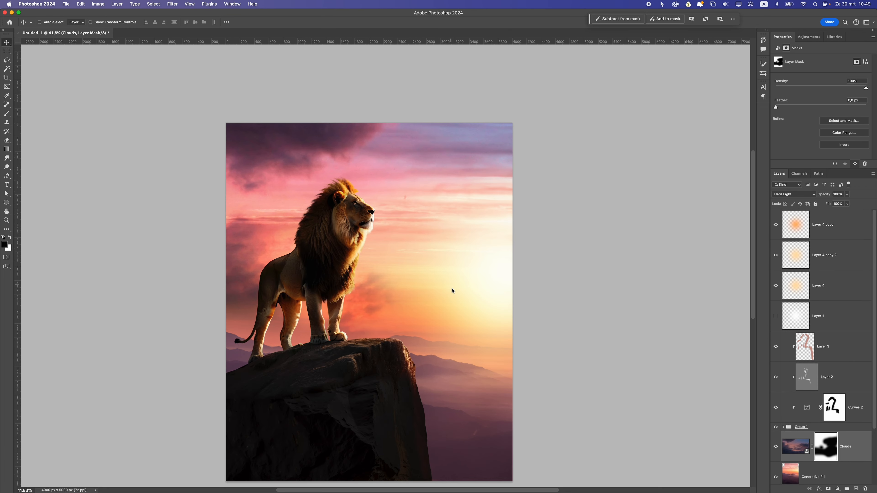
drag(423, 274, 446, 236)
scroll(407, 313, down, 6)
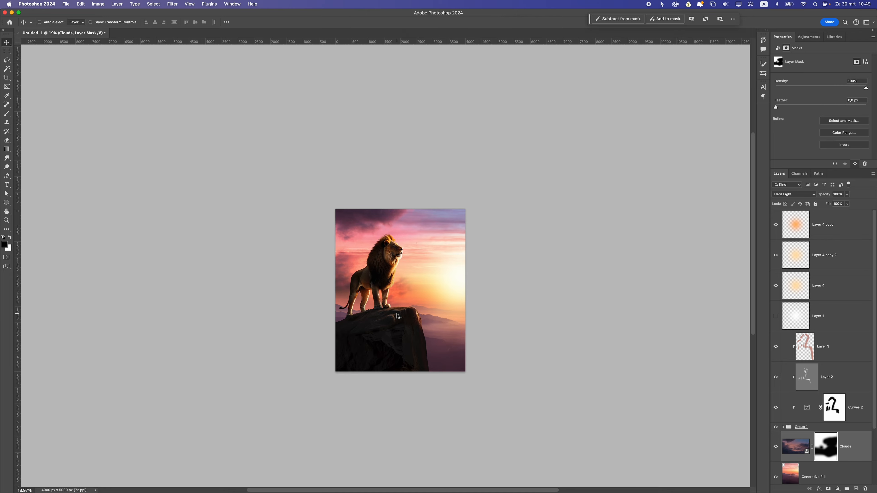
scroll(398, 316, up, 3)
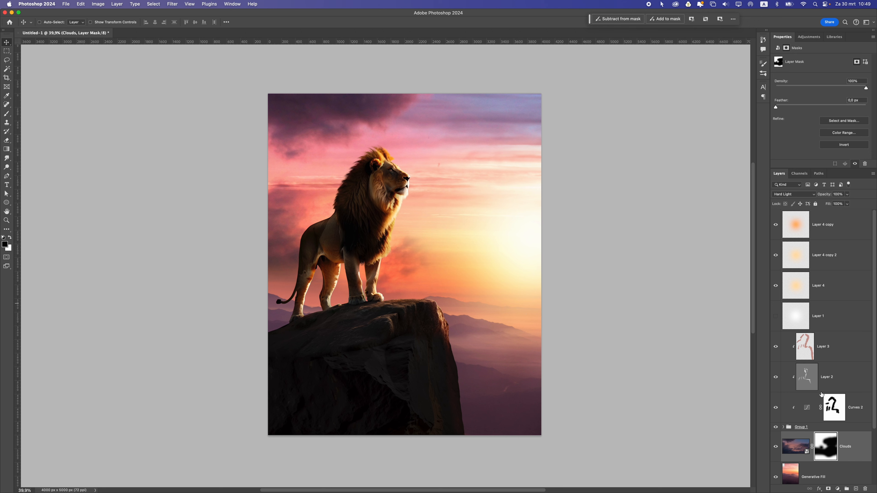
- Group Layer 3, Layer 2, Curves 2 and Group 1 together, and check the new group by toggling its visibility
click(828, 315)
click(835, 354)
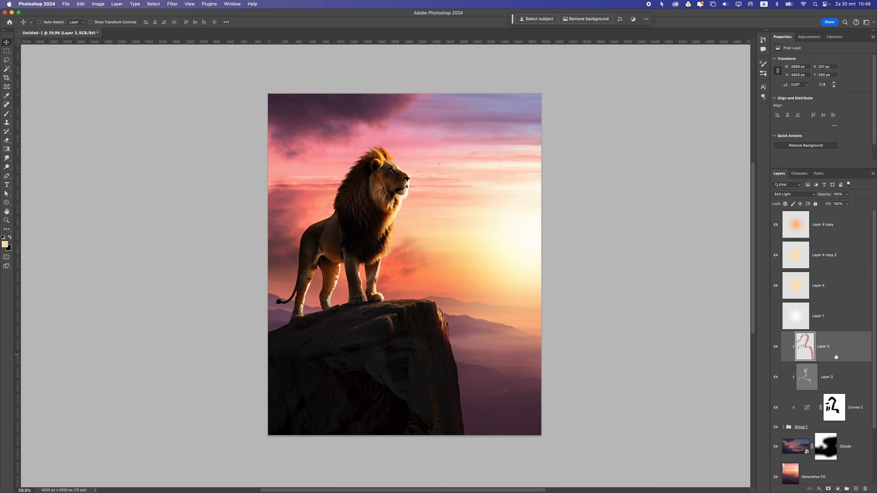
click(775, 347)
scroll(808, 407, down, 2)
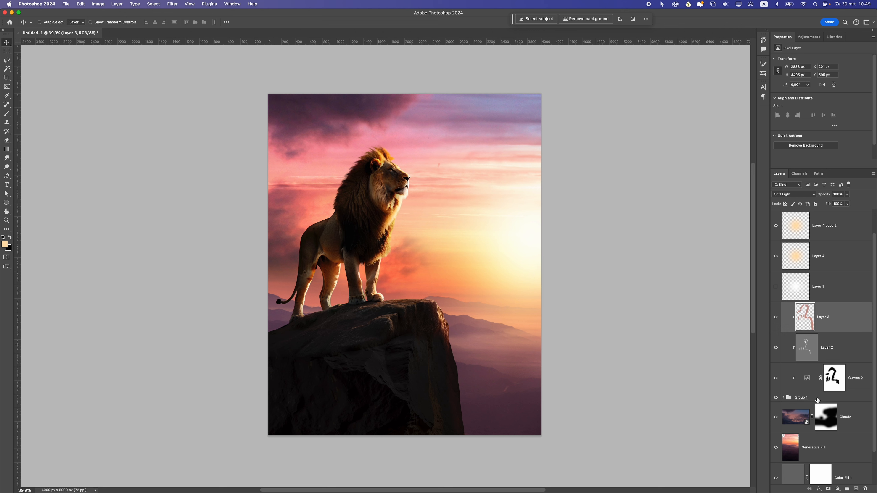
shift+click(815, 399)
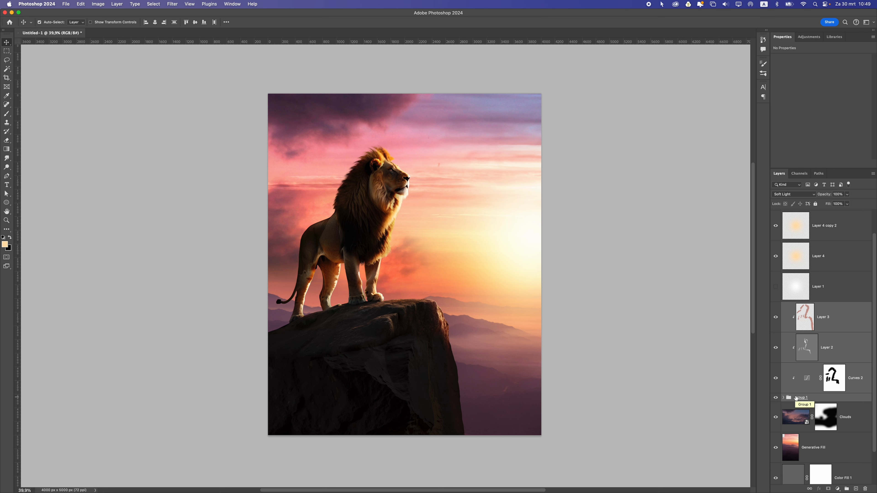
key(super+g)
click(775, 336)
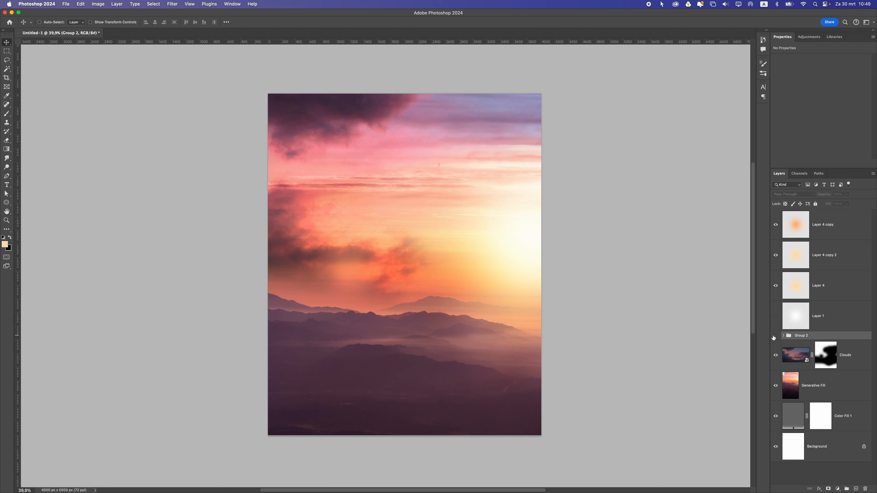
click(775, 336)
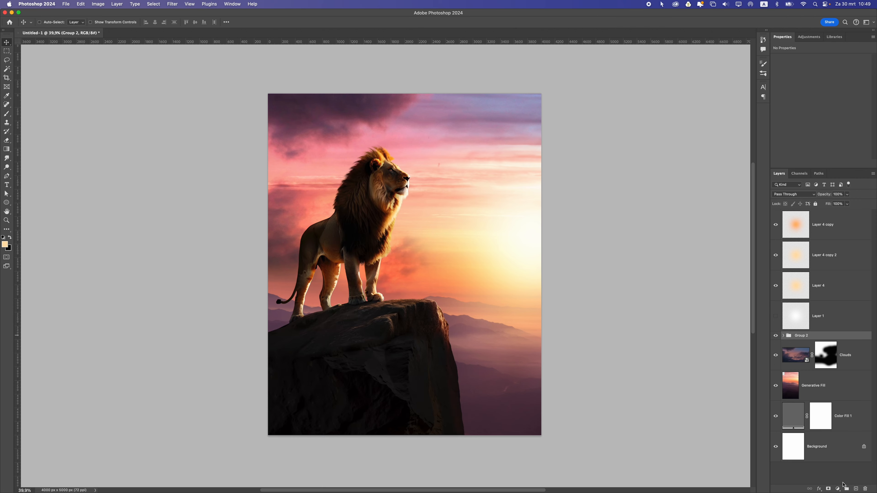
- Add a Color Balance adjustment clipped to Group 2 with midtones at Cyan-Red +9, Magenta-Green -7 and Yellow-Blue +18
click(837, 488)
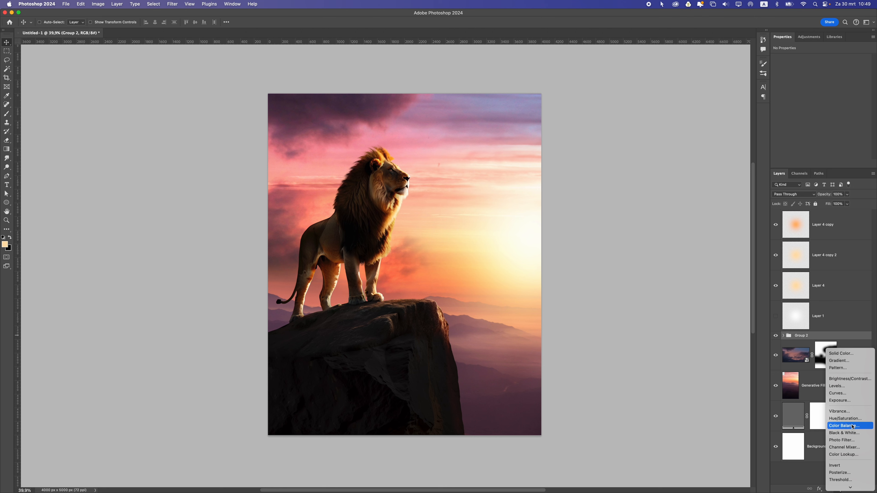
click(850, 426)
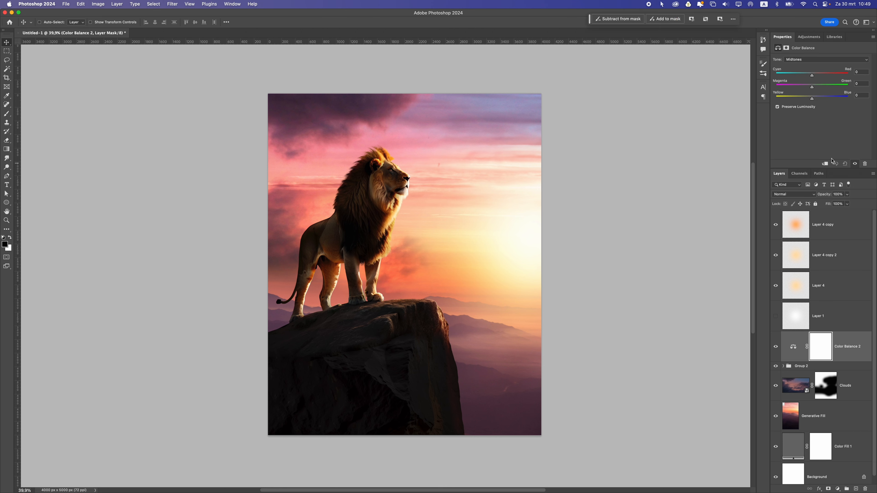
click(824, 164)
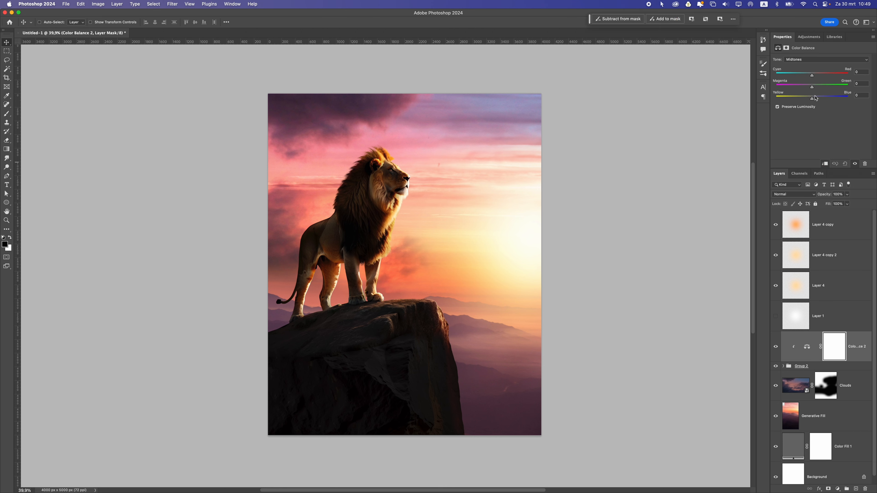
mouse_move(815, 98)
mouse_down()
mouse_move(832, 100)
mouse_move(801, 76)
mouse_move(818, 77)
mouse_move(806, 87)
mouse_up()
scroll(394, 240, down, 5)
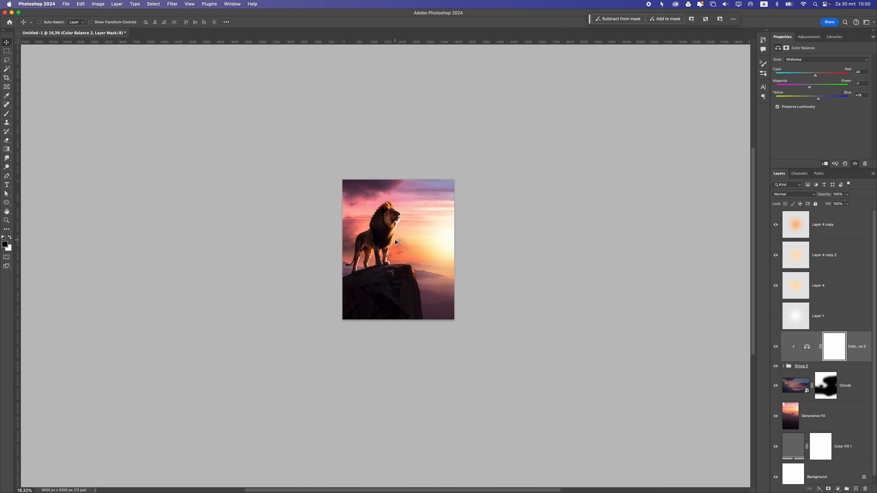
scroll(394, 240, up, 5)
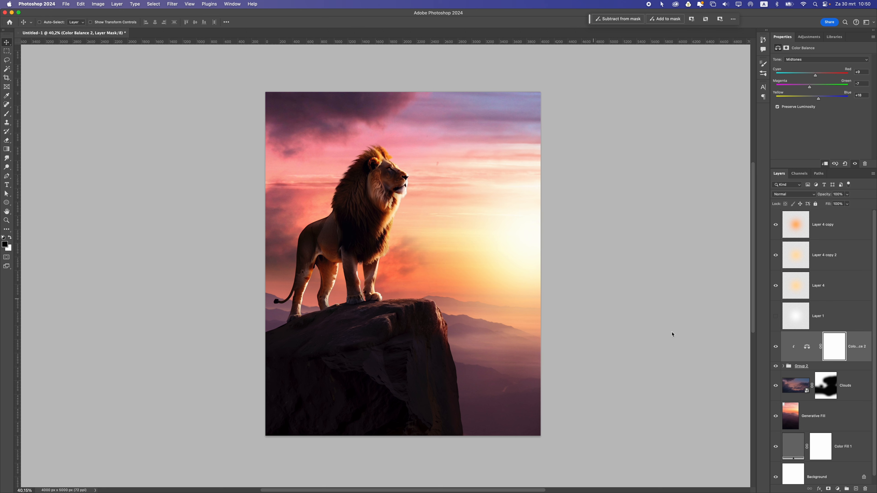
- Add a Hue/Saturation adjustment clipped to Group 2 with Saturation -28, and check the image from a distance
click(838, 489)
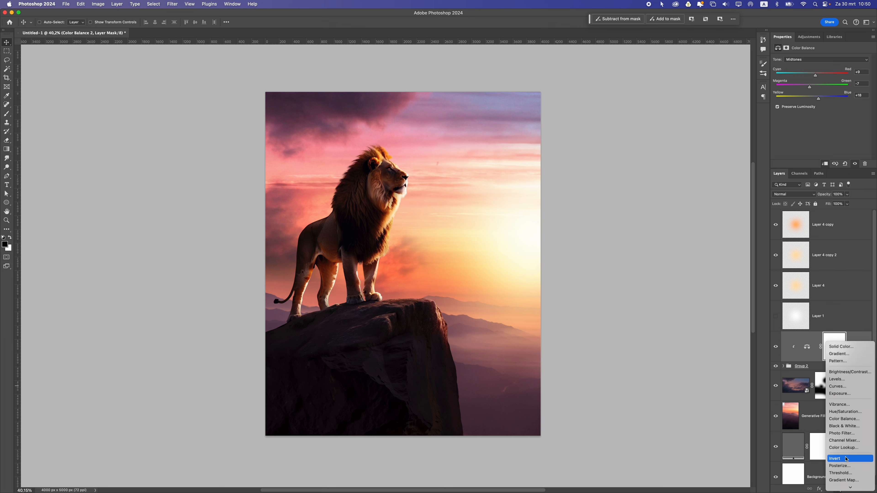
click(853, 410)
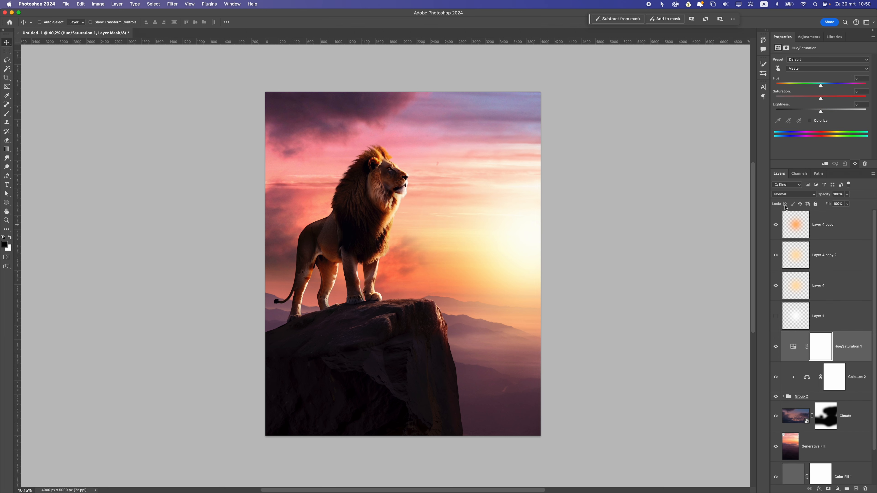
click(824, 163)
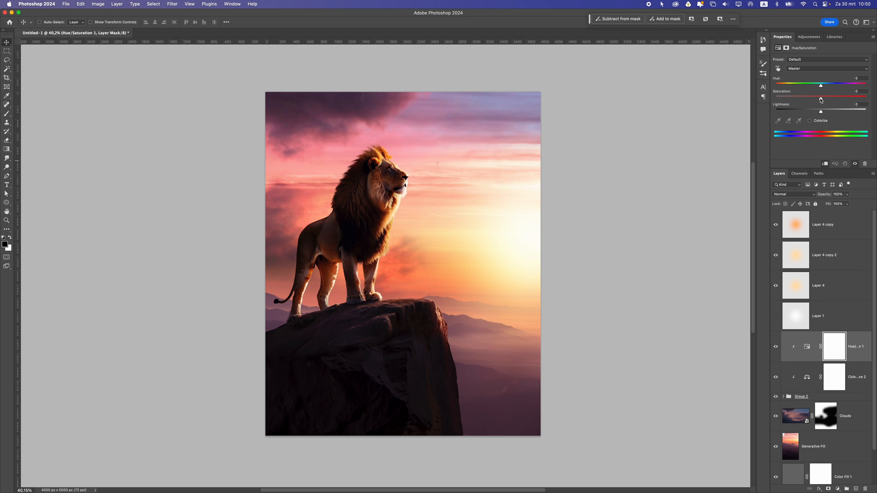
drag(820, 100, 819, 99)
scroll(398, 230, down, 10)
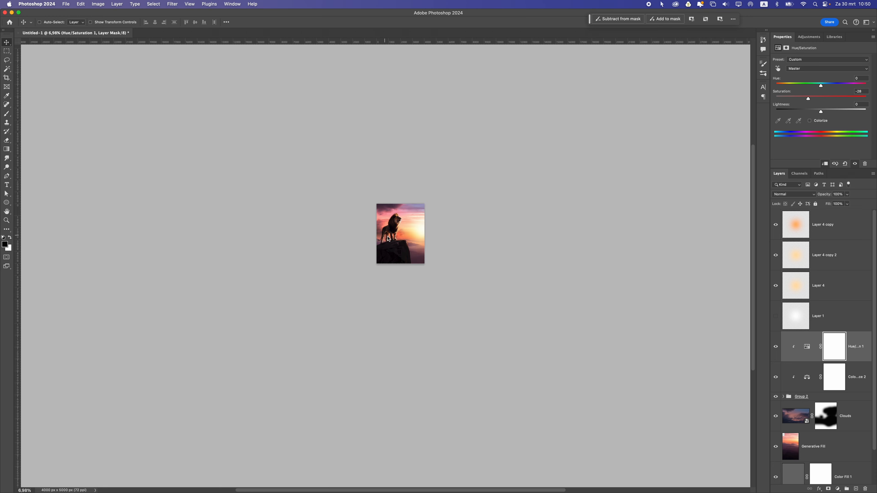
scroll(407, 217, up, 10)
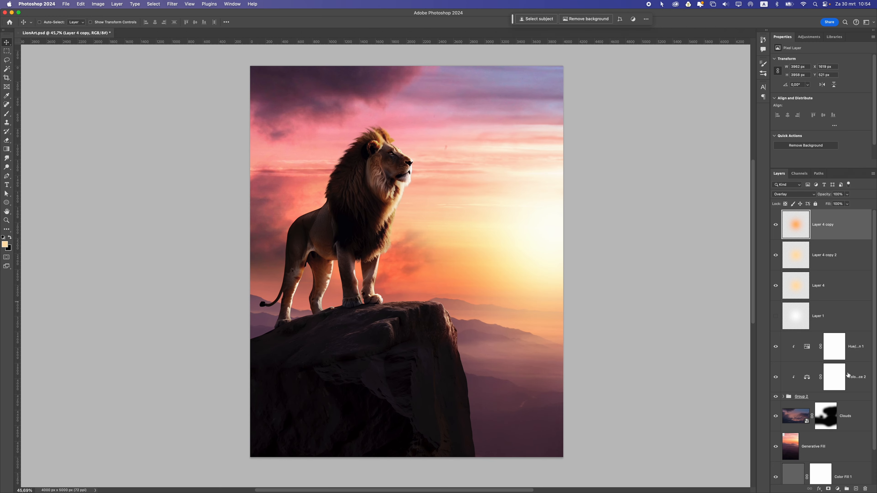
- Duplicate the Clouds layer and flip the copy horizontally
scroll(848, 375, down, 2)
click(864, 388)
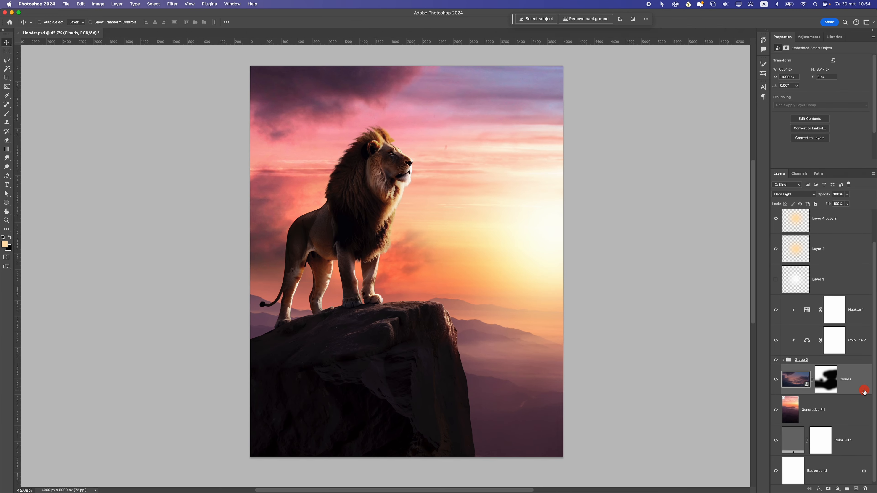
scroll(369, 107, up, 2)
click(367, 104)
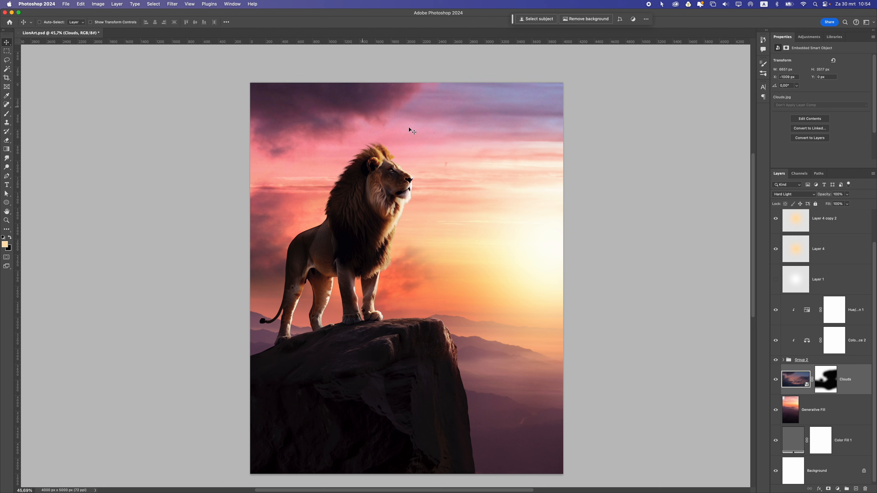
click(778, 383)
click(778, 383)
key(super+j)
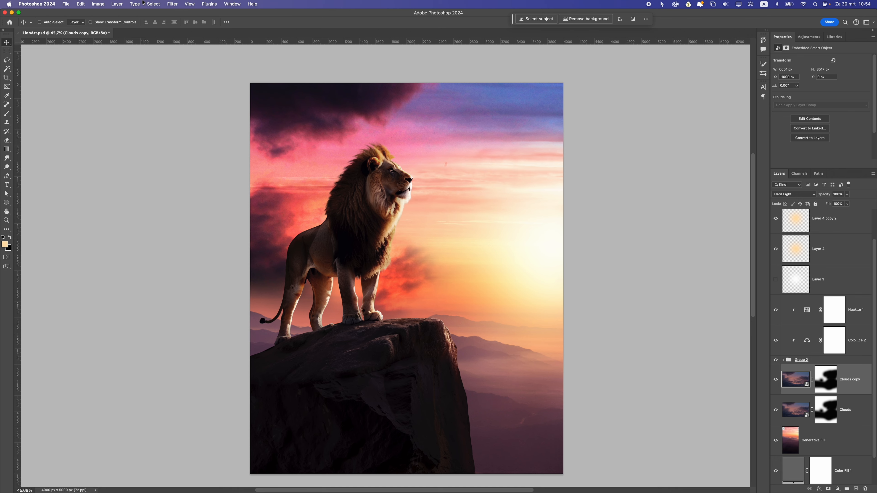
click(77, 4)
mouse_move(101, 162)
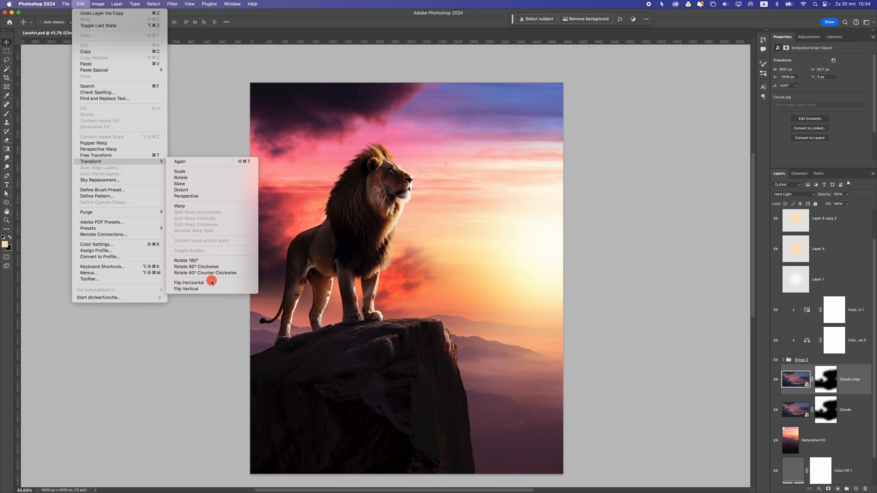
click(209, 282)
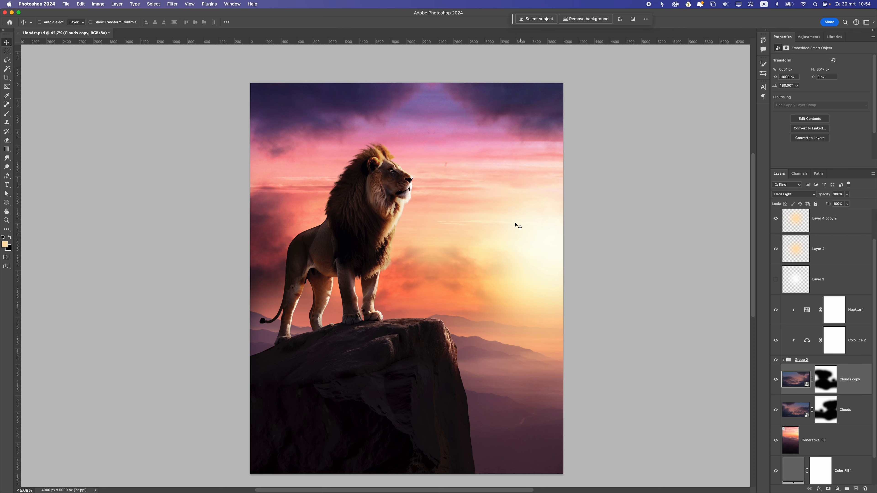
- Move the flipped clouds copy along the image's upper edge to X -1557 px and compare with its previous position
drag(495, 96, 508, 112)
key(super+t)
key(Escape)
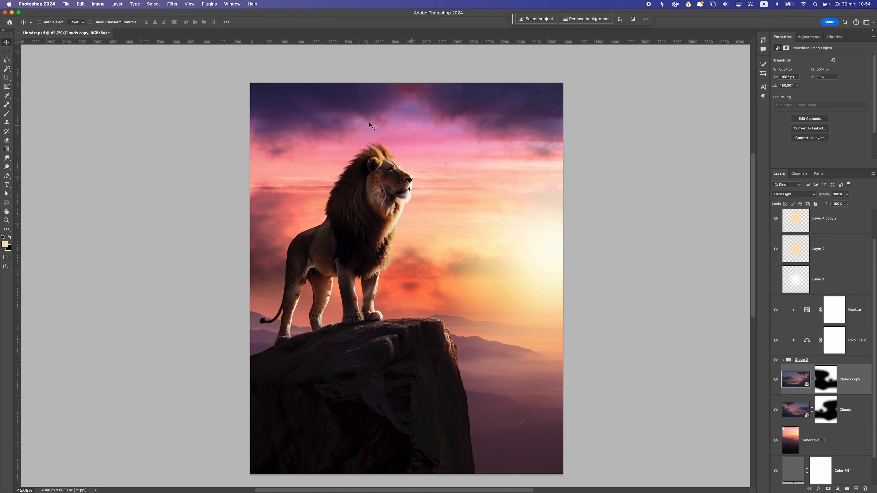
key(super+z)
key(super+shift+z)
- Enlarge, rotate and reposition the flipped clouds copy so its dark clouds fill the upper-right sky
key(super+t)
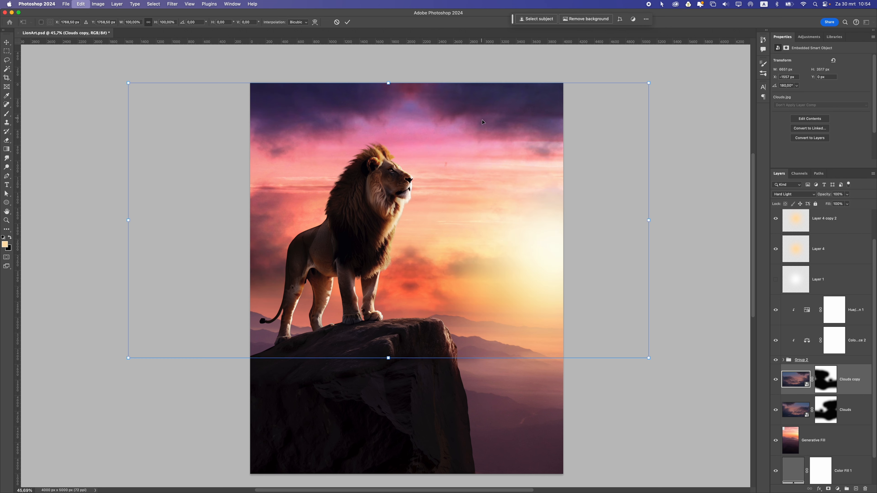
drag(650, 358, 737, 429)
drag(509, 229, 451, 216)
drag(459, 126, 492, 104)
drag(651, 57, 646, 105)
drag(535, 157, 523, 131)
drag(706, 124, 738, 90)
drag(564, 159, 540, 169)
key(Return)
scroll(469, 217, down, 5)
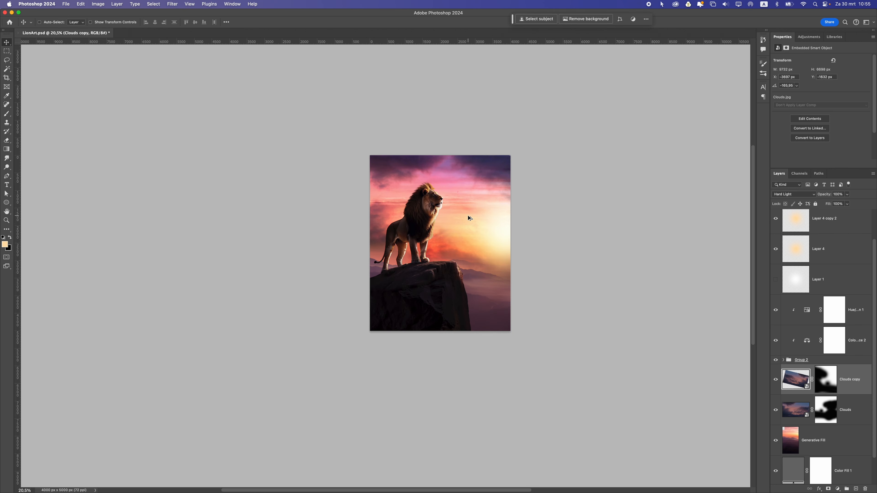
scroll(469, 217, up, 5)
- Paint black on the Clouds copy mask over the lower-right horizon beside the rock
click(819, 384)
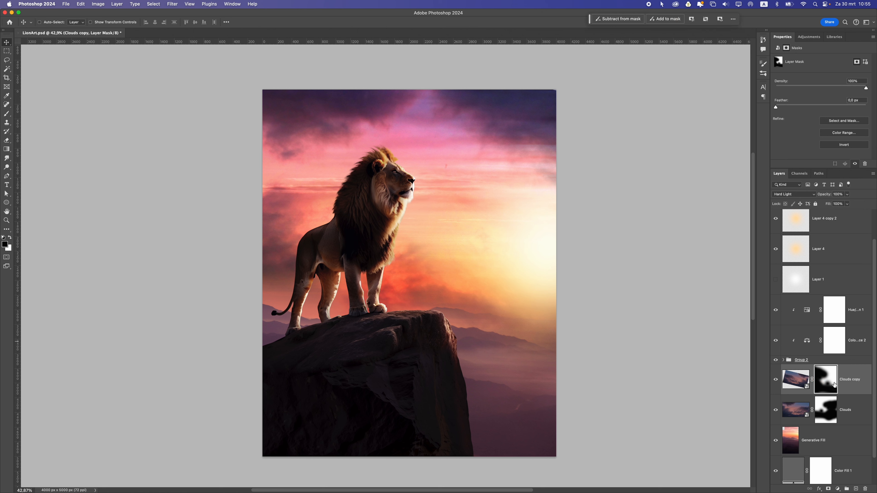
click(6, 114)
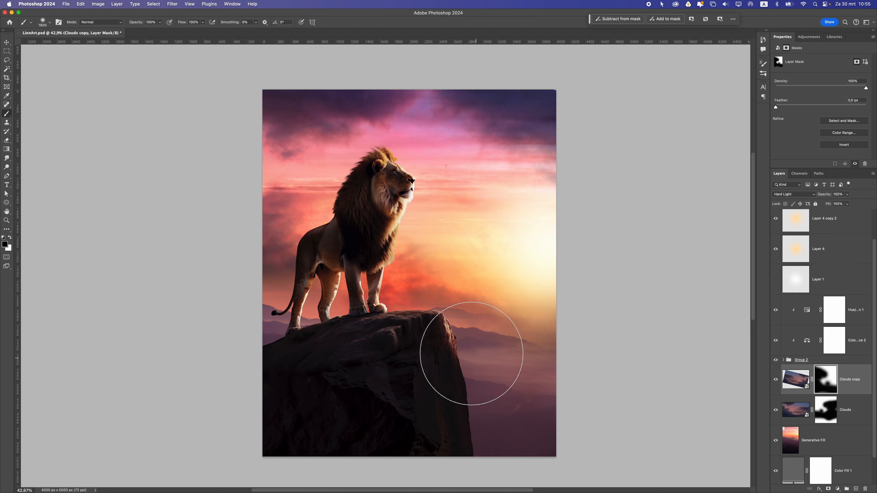
mouse_move(470, 362)
mouse_down()
mouse_move(456, 289)
mouse_move(383, 351)
mouse_move(554, 375)
mouse_up()
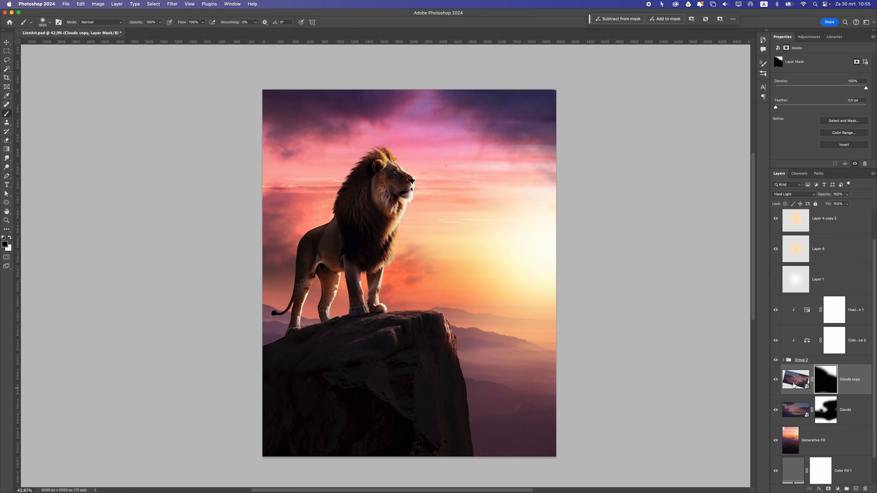
- Paint black on the Clouds mask across the sky behind the lion's legs and check the blend from a distance
click(825, 417)
mouse_move(421, 294)
mouse_down()
mouse_move(432, 299)
mouse_move(419, 293)
mouse_move(275, 317)
mouse_move(272, 332)
mouse_move(283, 311)
mouse_move(267, 270)
mouse_move(235, 276)
mouse_up()
key(super+z)
key(super+z)
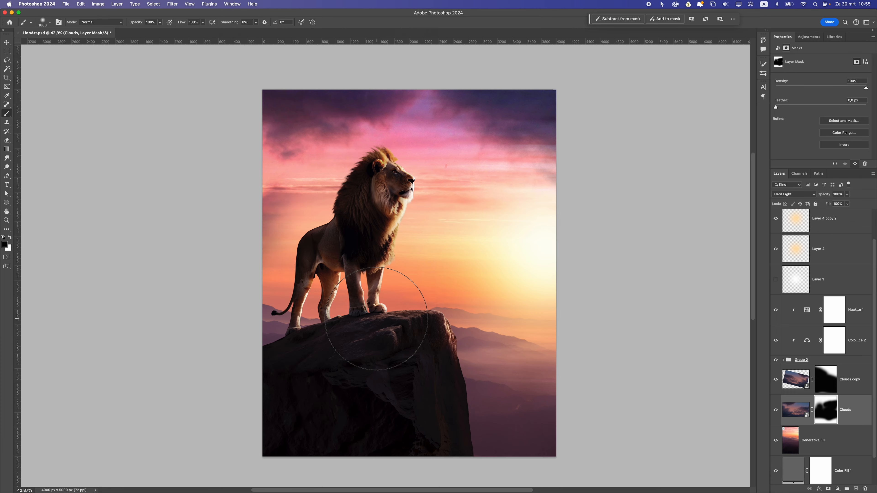
scroll(368, 322, down, 3)
scroll(368, 322, up, 4)
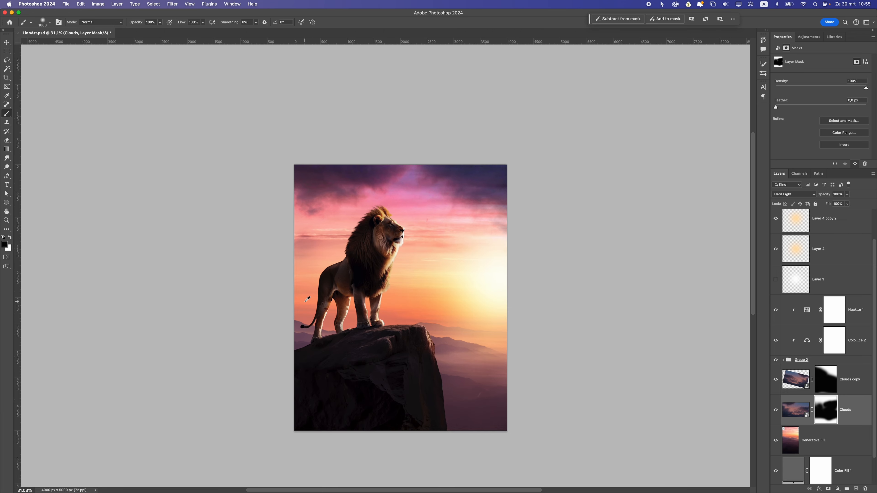
drag(393, 260, 376, 217)
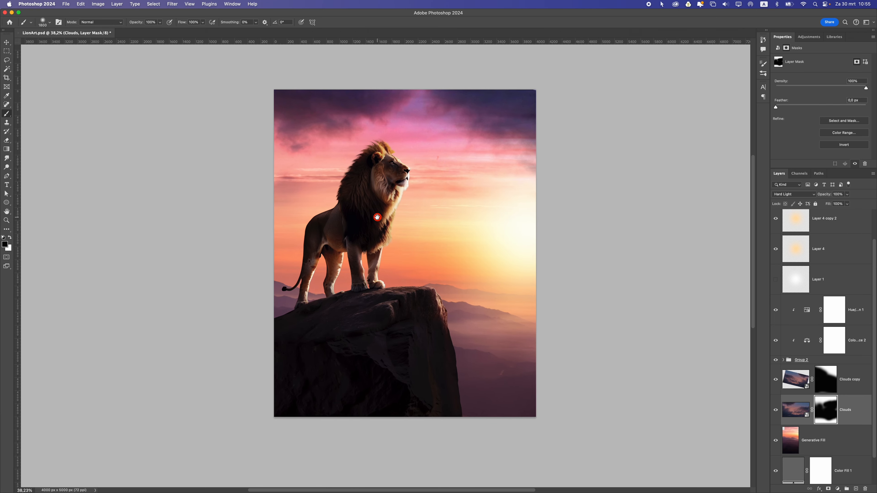
- Place the Grass image above Layer 1, over the rock in the lower part of the composition
click(7, 42)
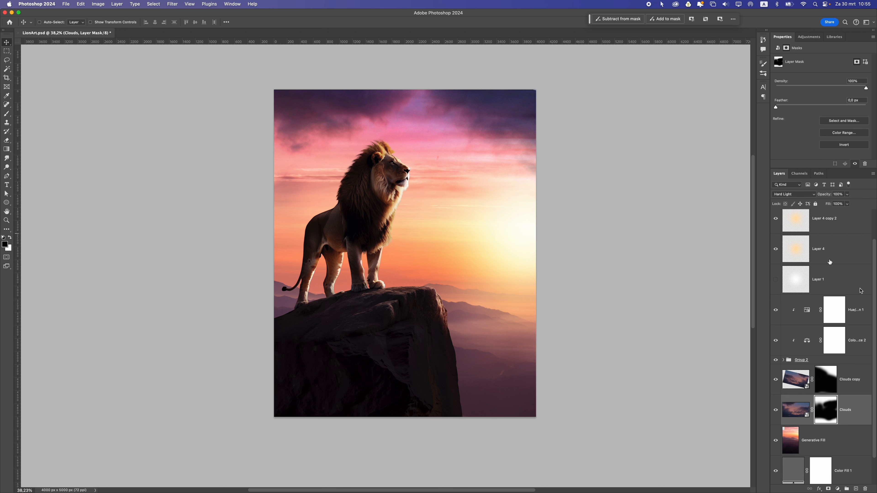
scroll(829, 262, up, 2)
click(816, 319)
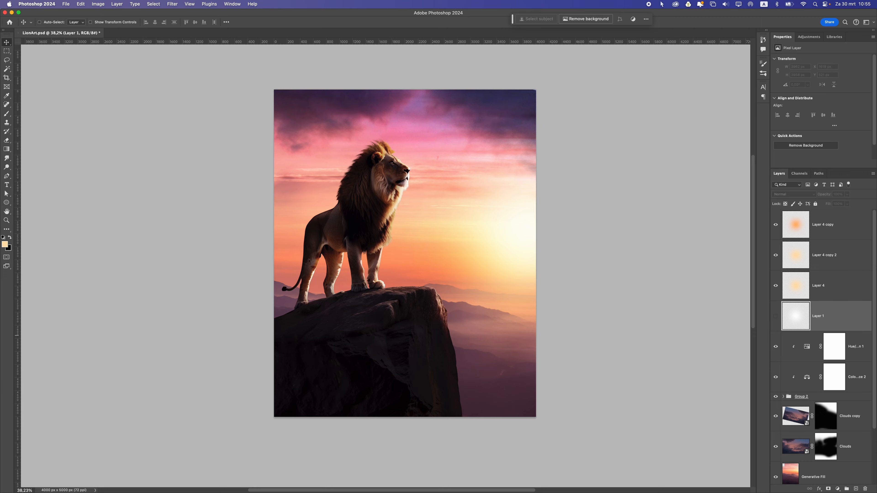
key(super+v)
drag(452, 221, 432, 312)
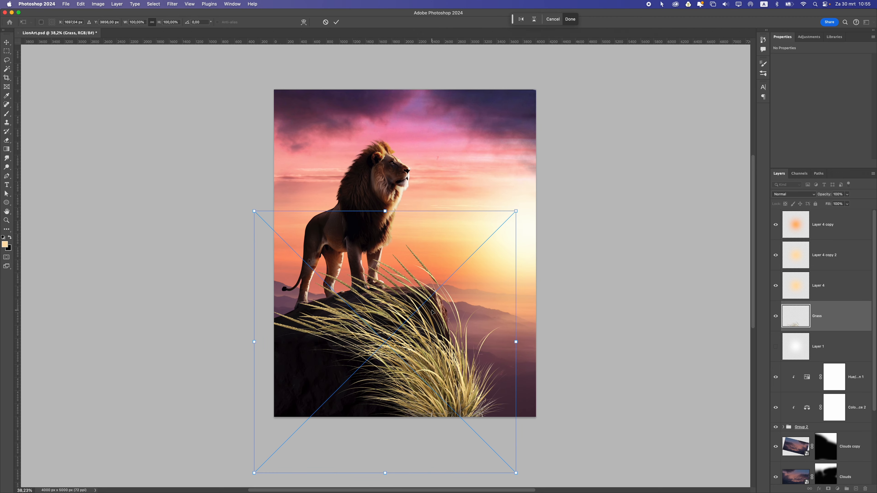
key(Return)
- Flip the grass horizontally and move it down over the front of the rock
click(85, 7)
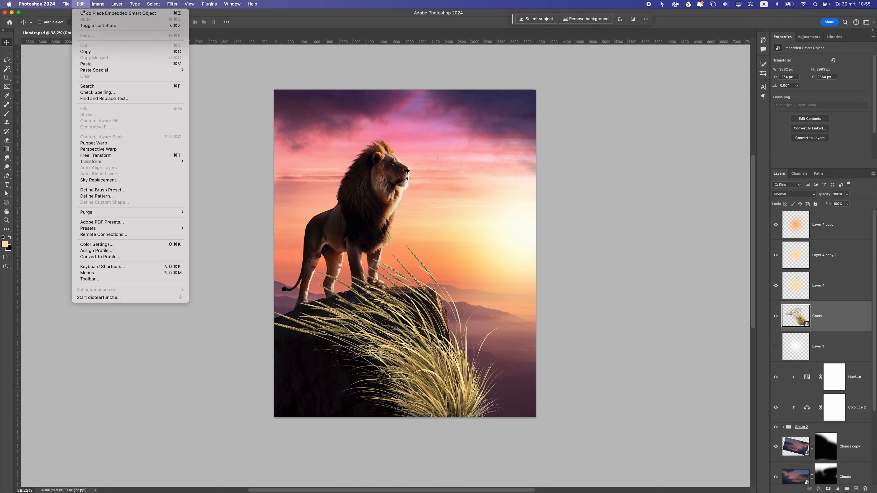
mouse_move(131, 161)
click(231, 282)
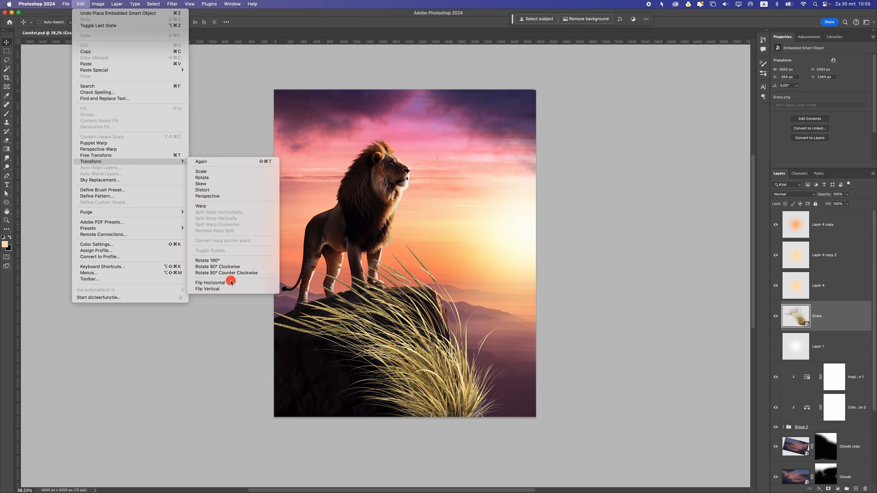
drag(427, 276, 429, 285)
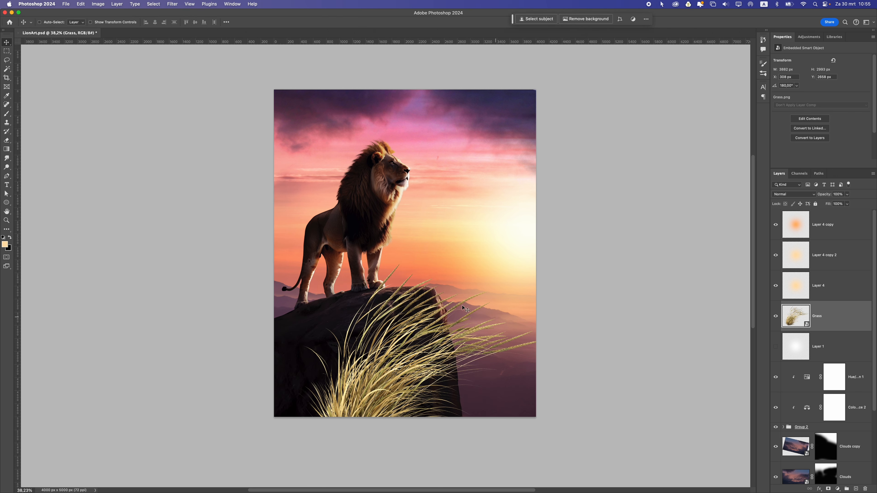
- Scale the grass to about 45%, rotate it to about -157.5°, and position it on the rock at the image's bottom edge
key(super+t)
drag(550, 231, 436, 354)
drag(429, 404, 429, 409)
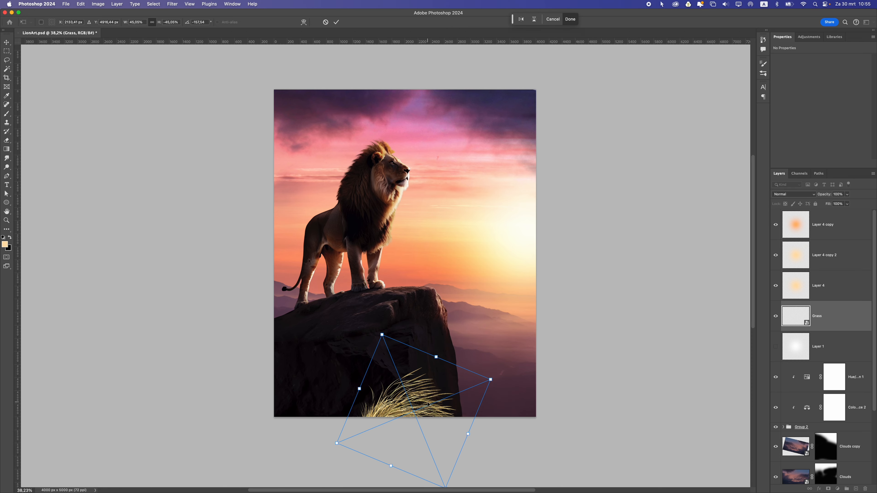
key(Return)
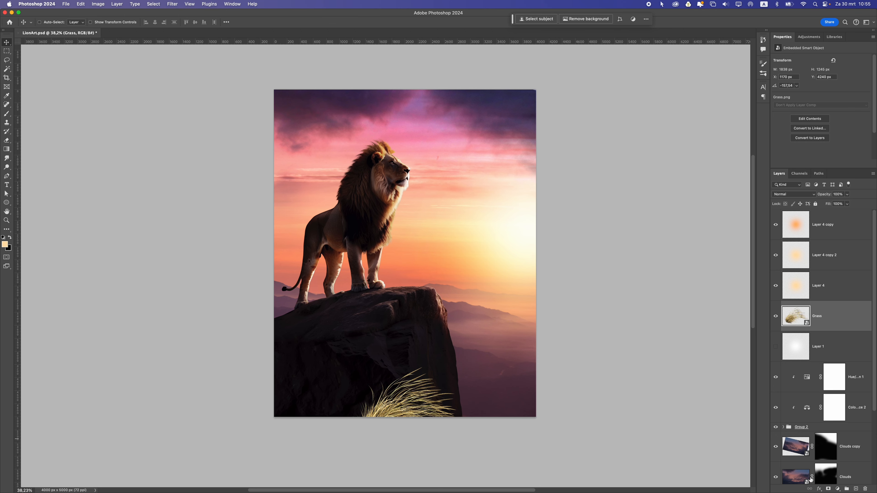
- Darken the grass with a clipped Curves adjustment, lowering the white point's output and pulling the midtones down
click(837, 488)
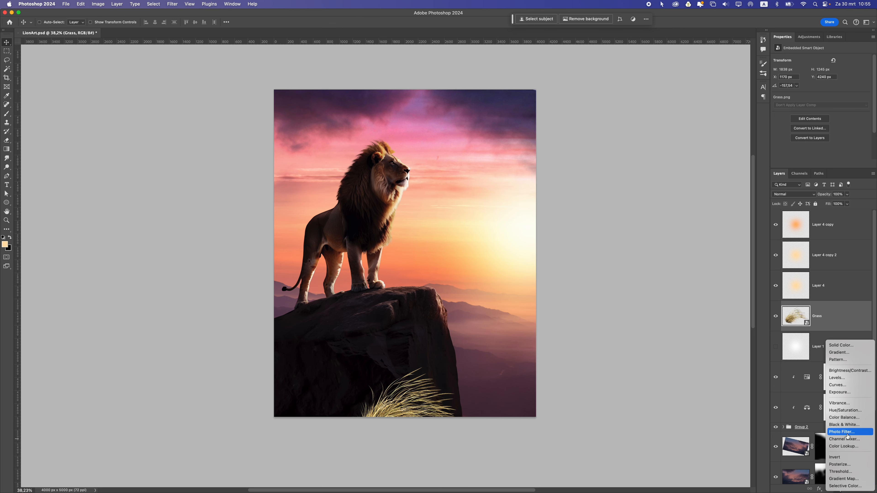
click(847, 385)
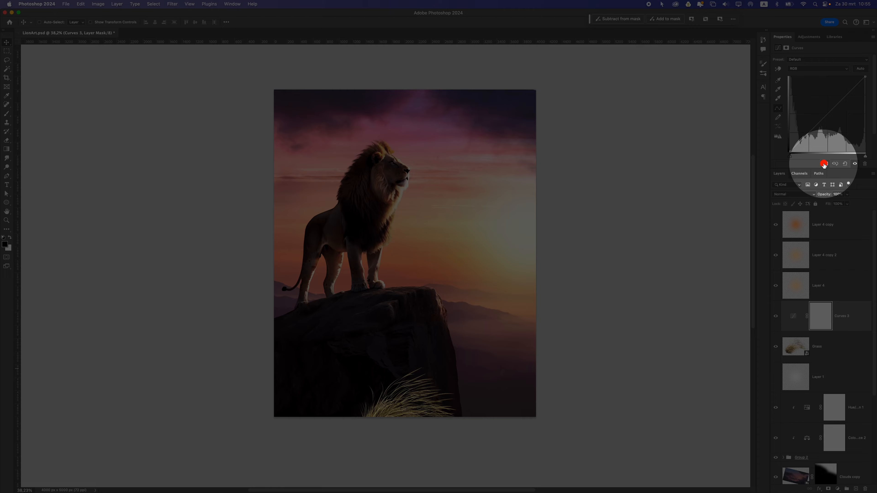
click(825, 163)
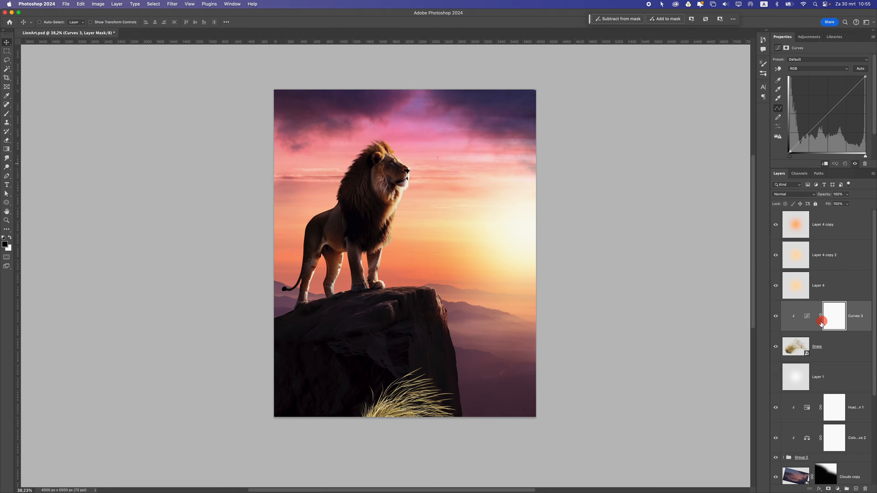
drag(866, 79, 869, 129)
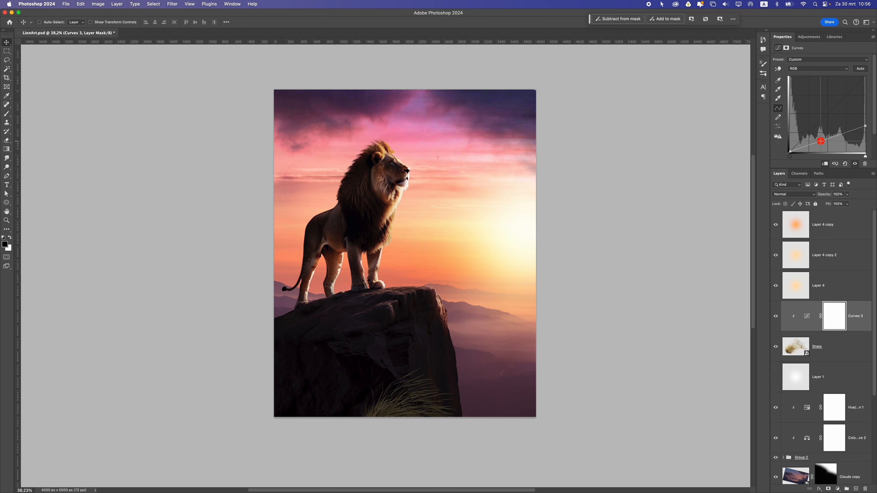
drag(820, 141, 825, 150)
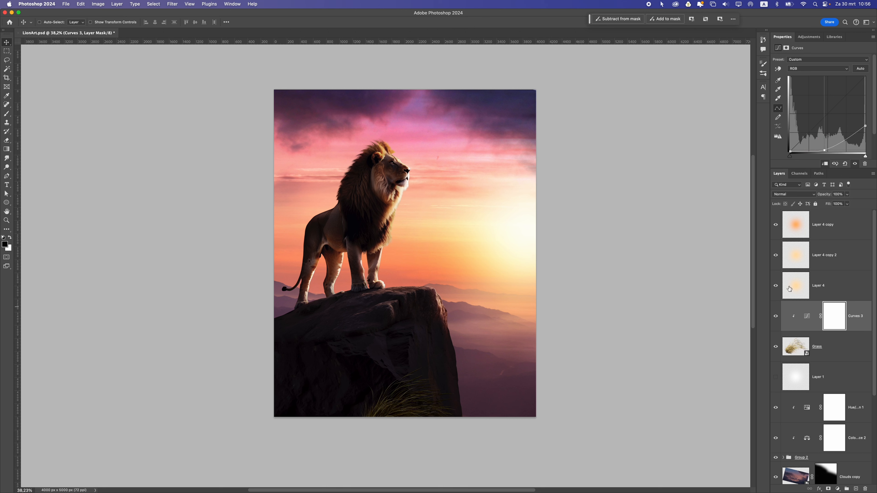
- Add a Color Balance adjustment clipped to the grass and shift its midtones to match the warm, reddish rock
click(837, 489)
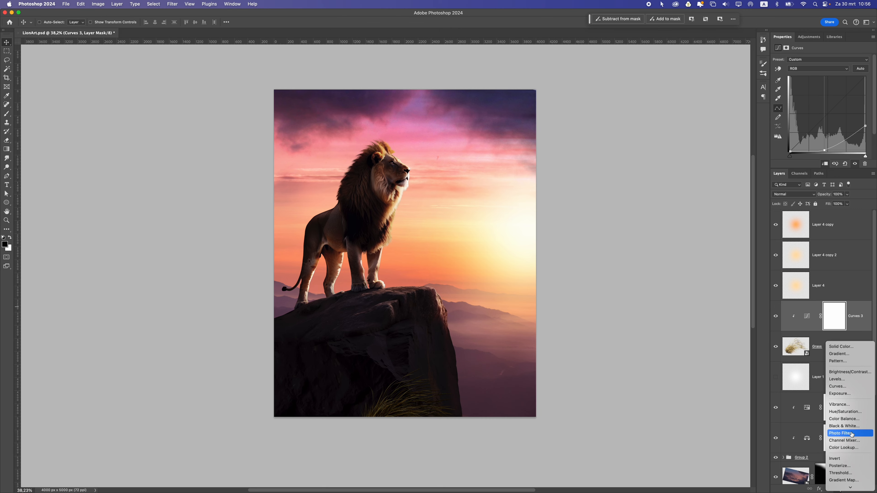
click(851, 419)
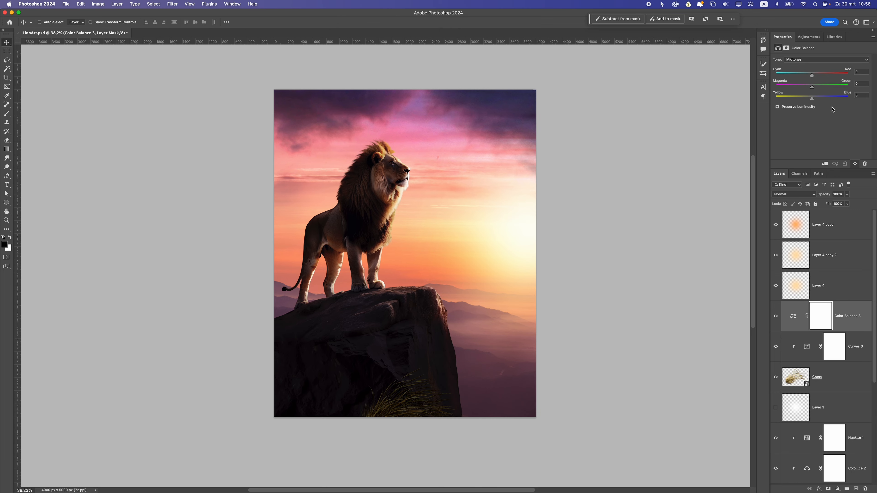
click(825, 163)
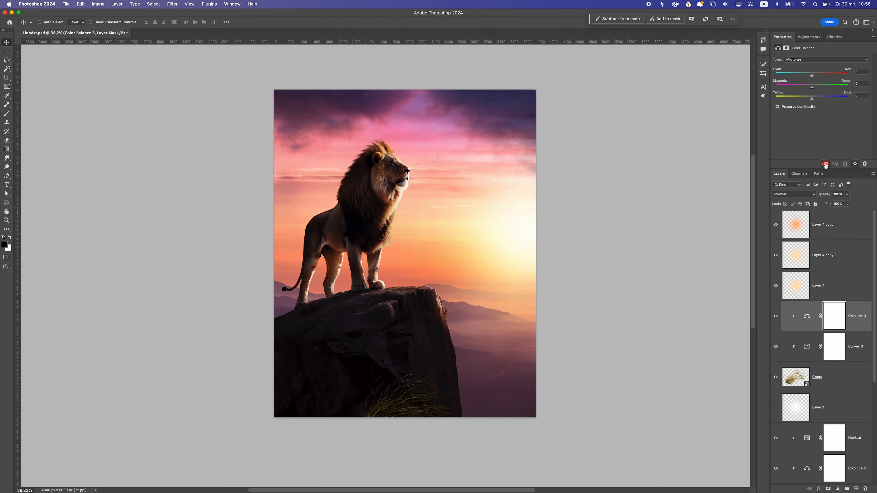
drag(812, 98, 821, 75)
- Group the Grass layer with its Curves and Color Balance adjustments and duplicate the group
click(842, 380)
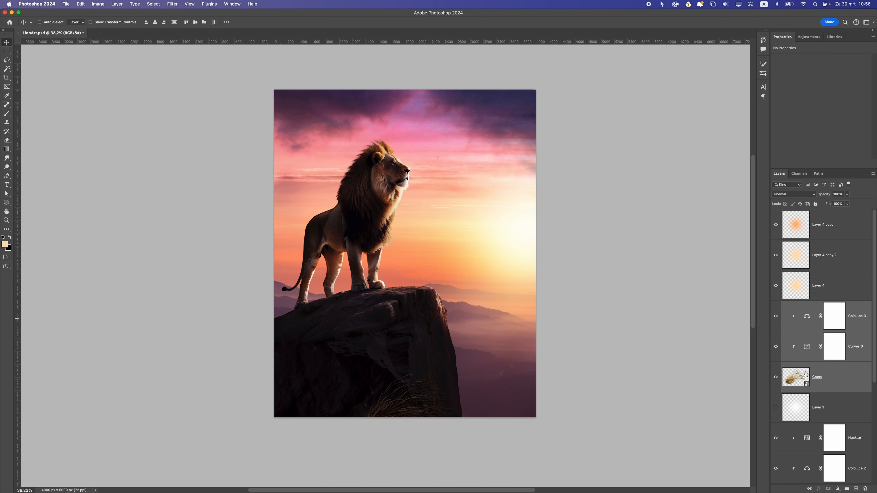
key(super+g)
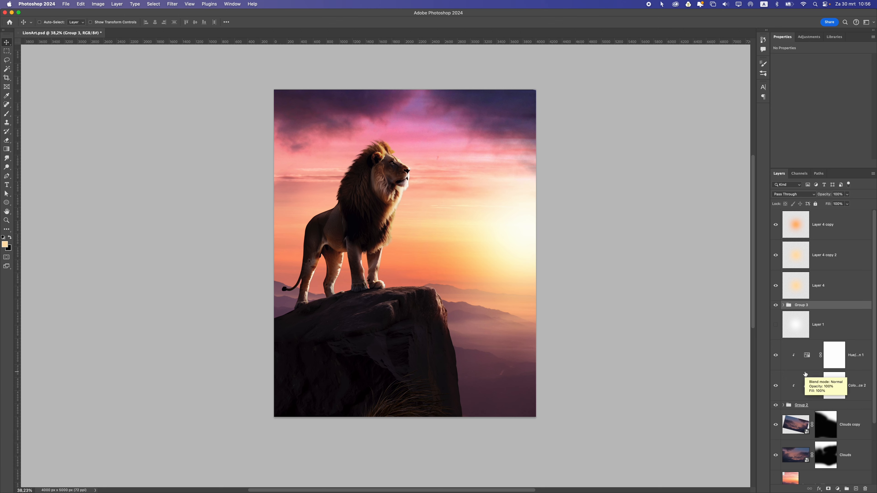
key(super+j)
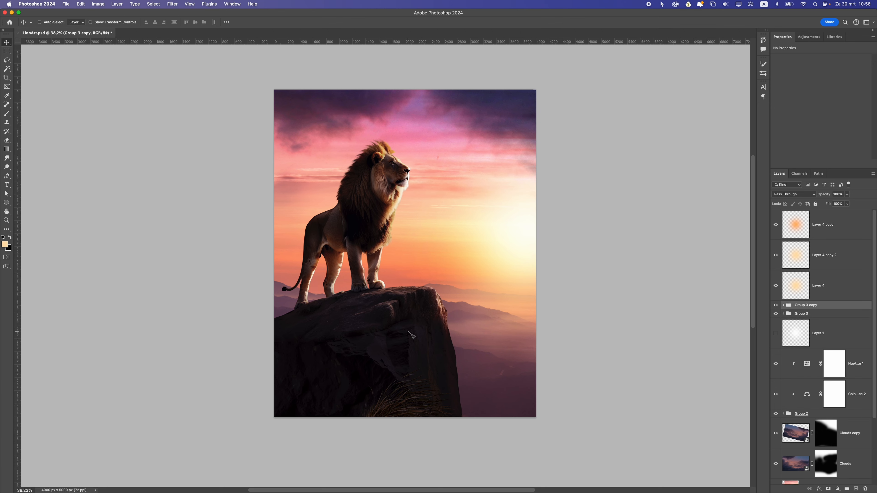
- Transform the duplicated grass group and place it over the rock in the lower-left corner of the image
drag(469, 358, 476, 323)
key(ctrl+t)
drag(392, 372, 322, 392)
key(Return)
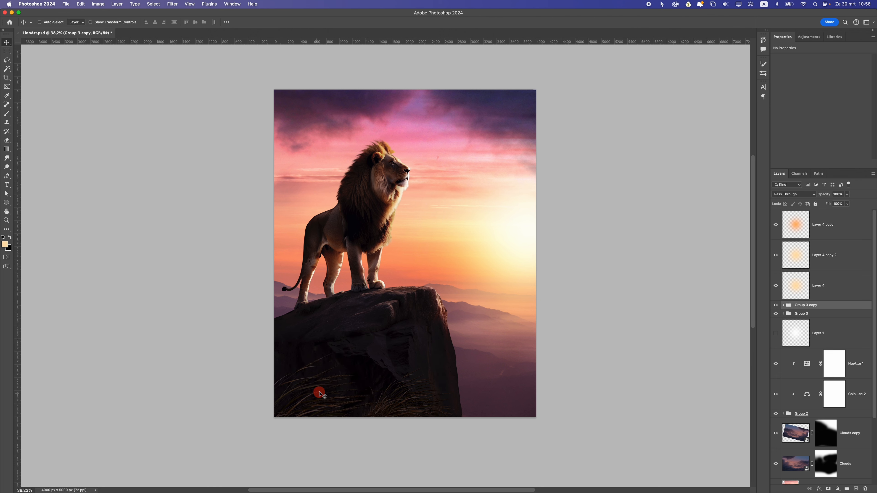
key(ctrl+t)
drag(433, 349, 430, 326)
key(Return)
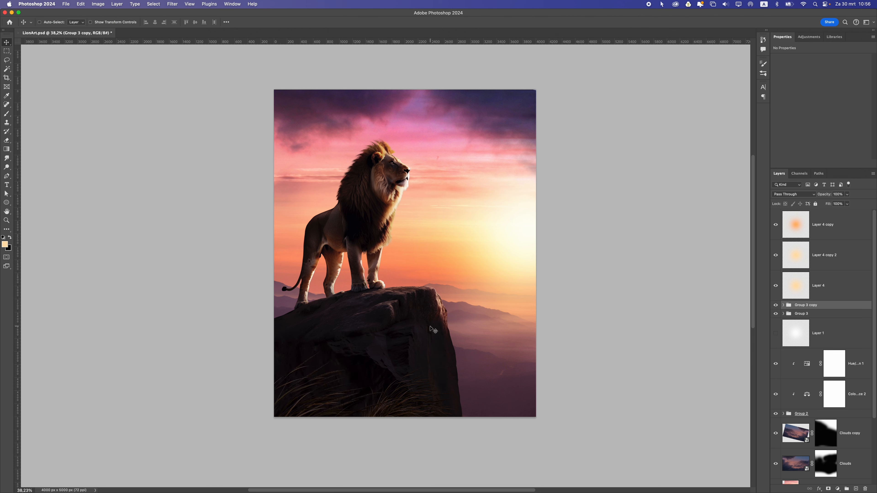
- Duplicate the grass group again, scale the copy to about 32%, and place it beside the existing grass at the rock's base
key(ctrl+j)
drag(293, 365, 406, 365)
key(ctrl+t)
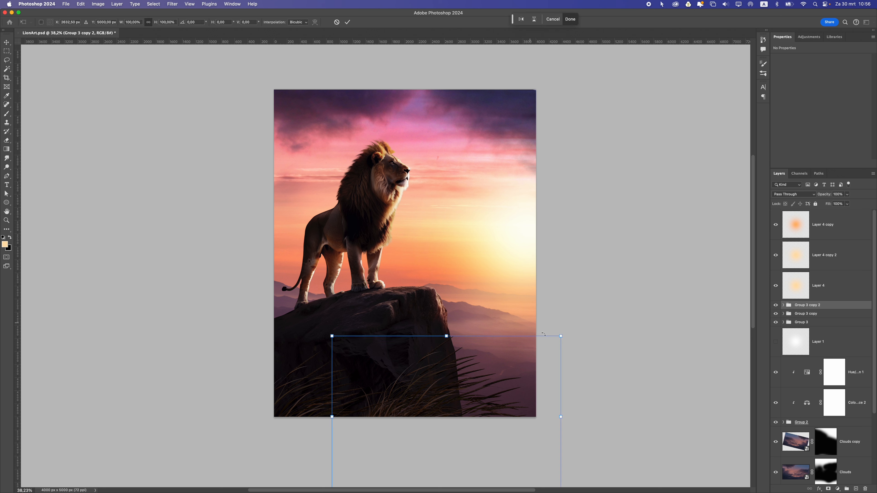
drag(558, 337, 470, 396)
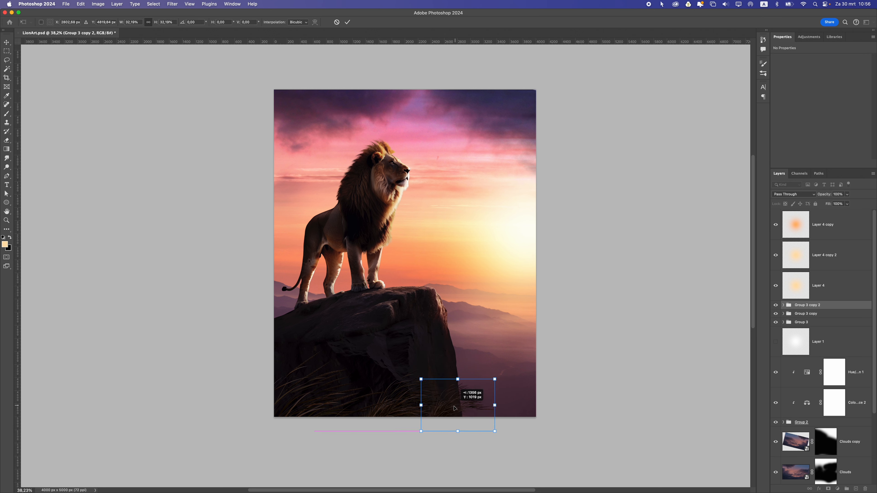
key(Return)
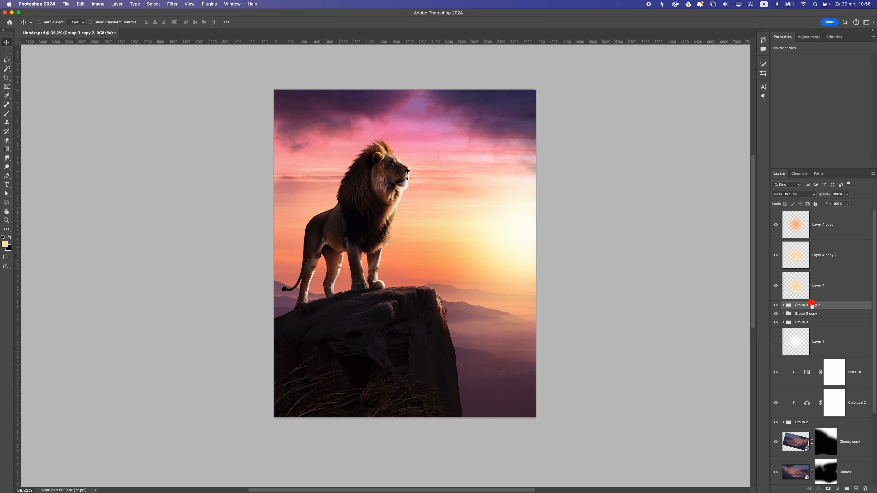
- Move Group 3 copy 2 below Group 3 and transform its small grass to sit closer to the rock's right edge
drag(811, 305, 812, 327)
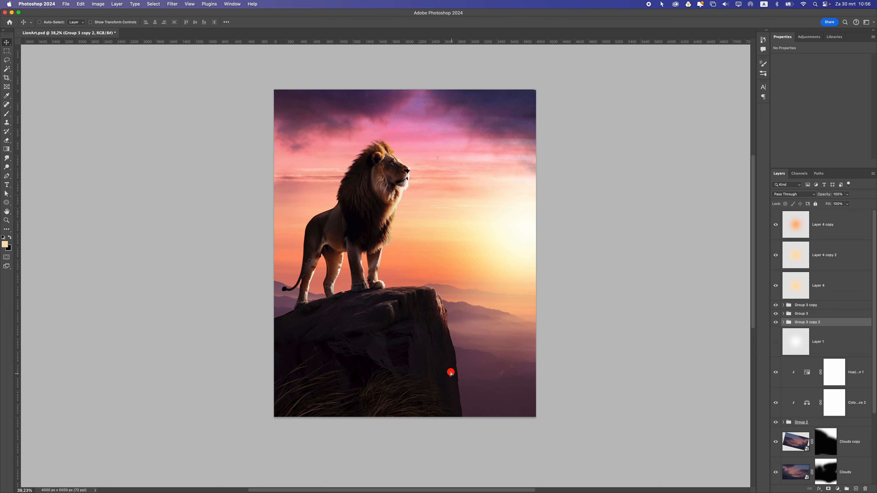
key(super+t)
drag(445, 348, 436, 333)
drag(380, 372, 410, 373)
key(Return)
scroll(415, 332, down, 5)
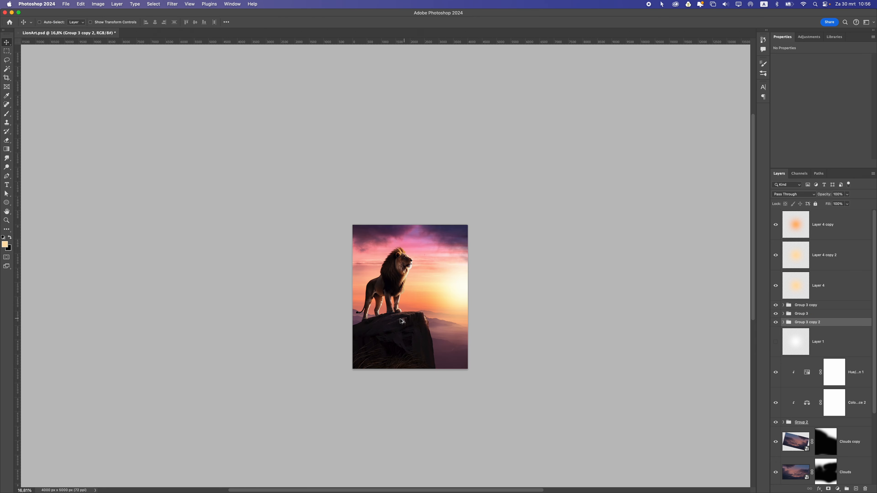
scroll(400, 320, up, 5)
scroll(405, 286, down, 2)
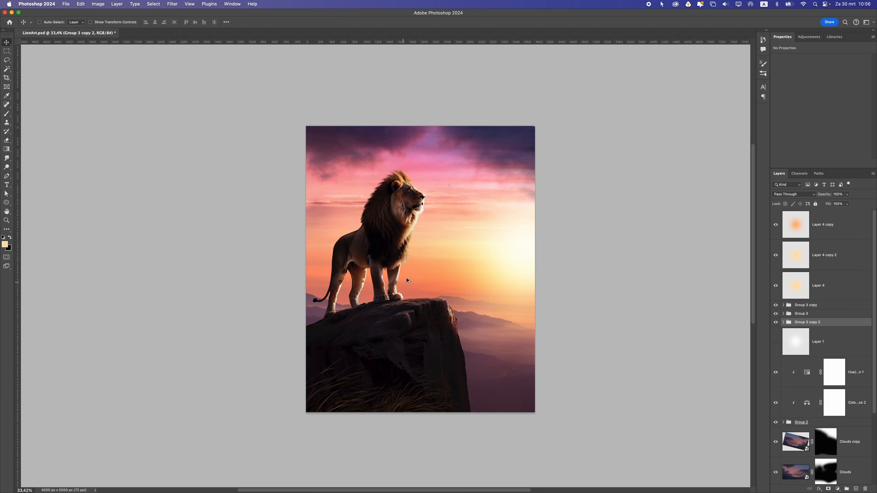
scroll(407, 282, up, 3)
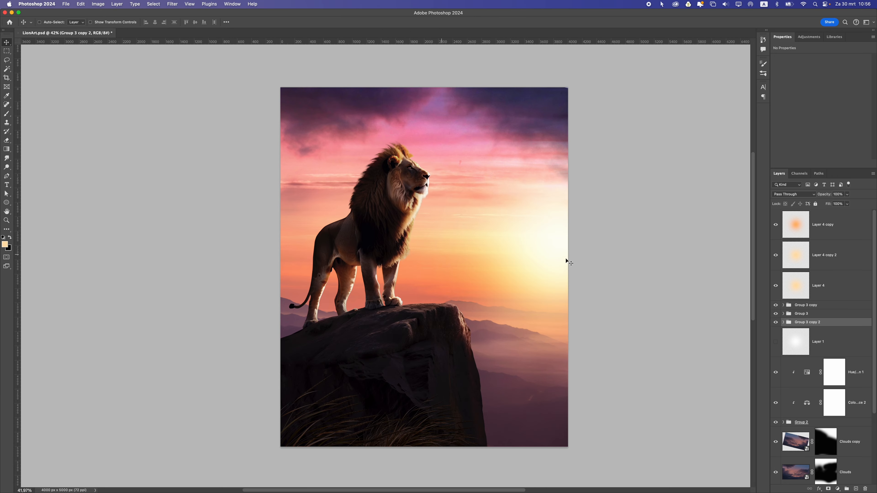
- Add a radial peach-to-transparent gradient fill above Layer 4 copy, centre it on the sun, and set its blend mode to Overlay
click(819, 224)
scroll(449, 300, down, 2)
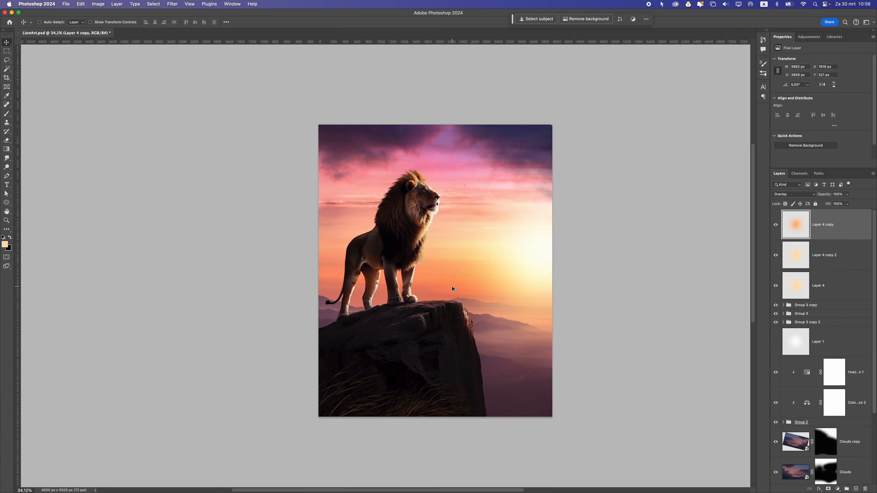
scroll(459, 290, up, 1)
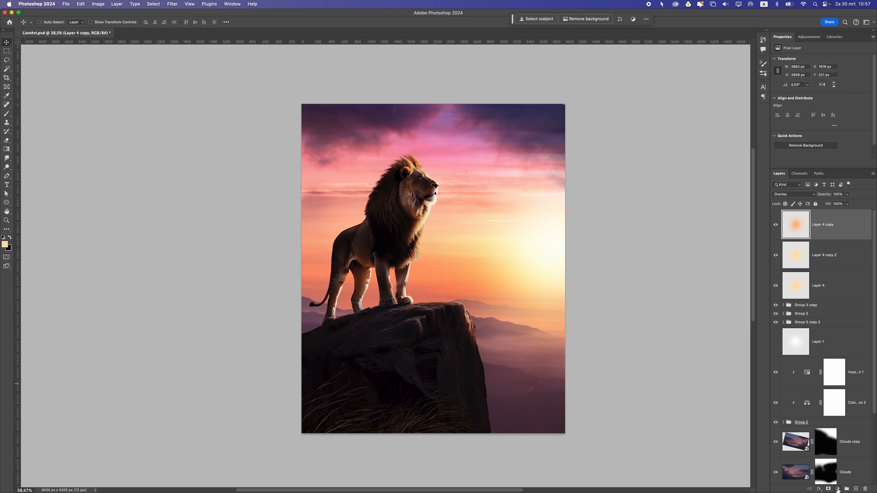
click(838, 489)
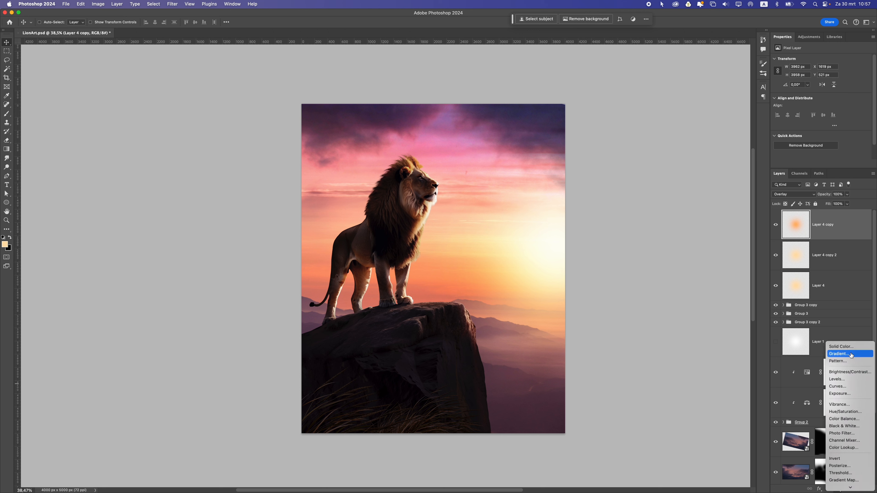
click(846, 354)
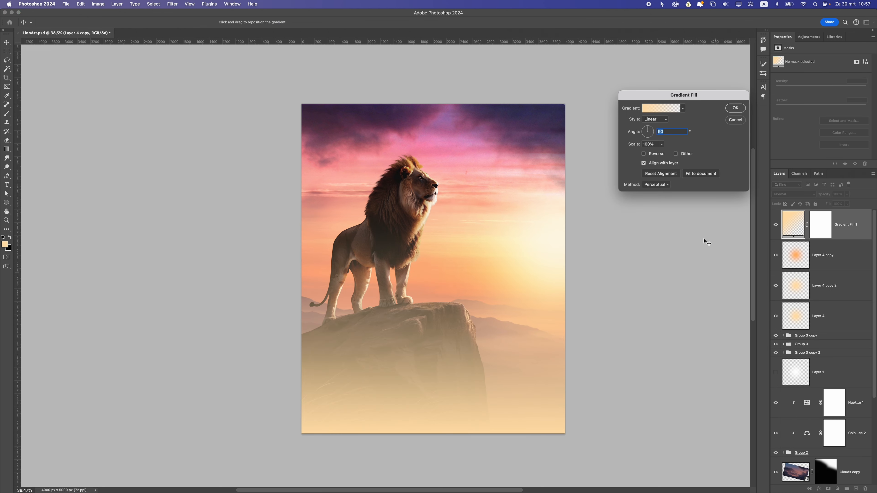
click(658, 121)
click(653, 126)
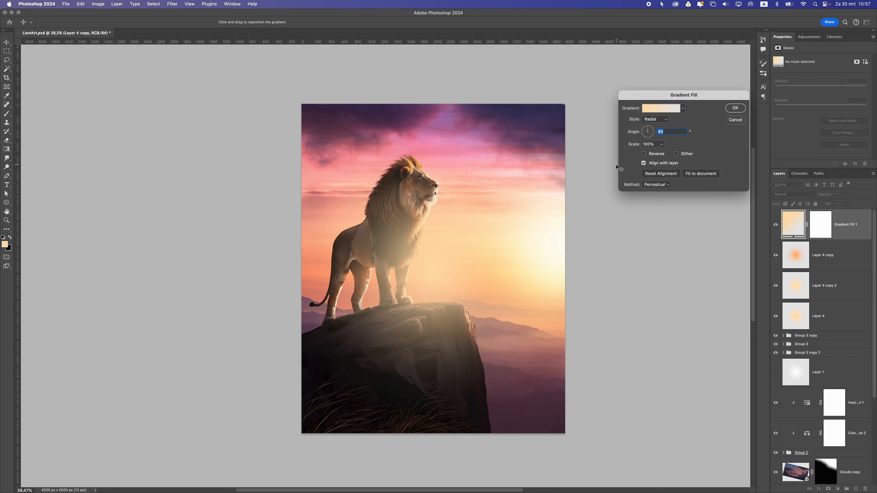
drag(454, 247, 545, 263)
click(736, 109)
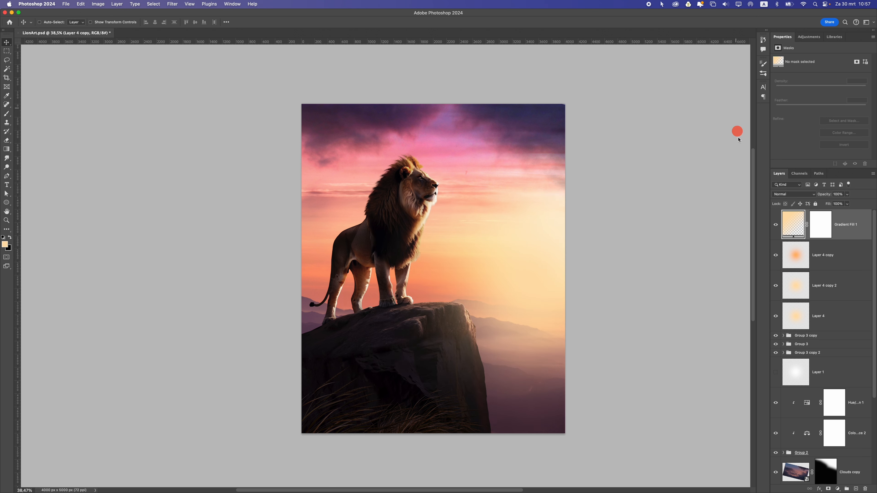
click(782, 195)
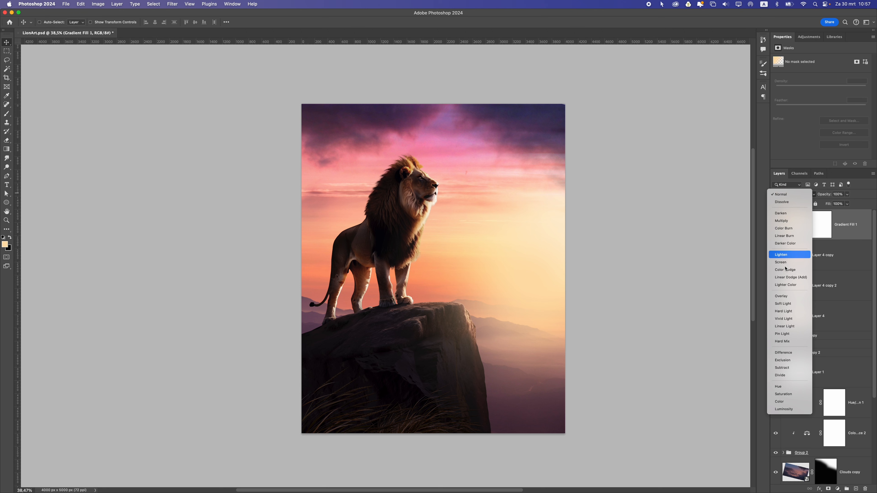
click(793, 296)
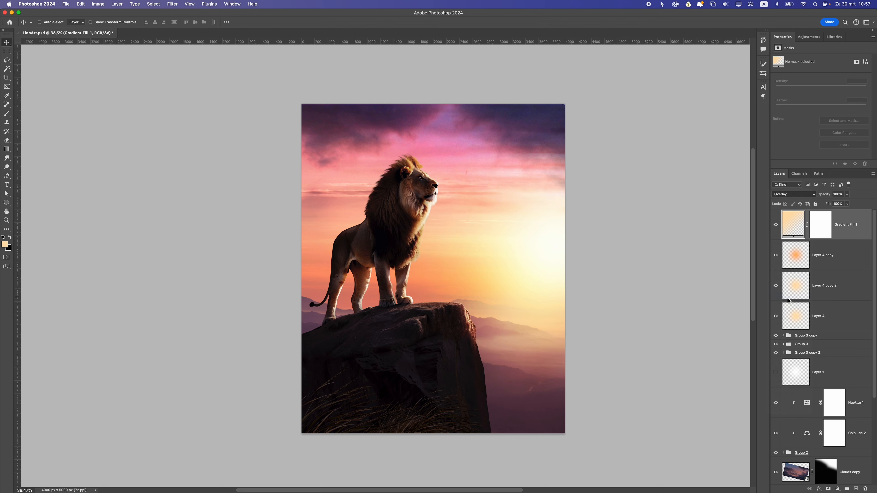
- Add a second gradient fill layer on top with the Radial style and the gradient reversed
click(841, 488)
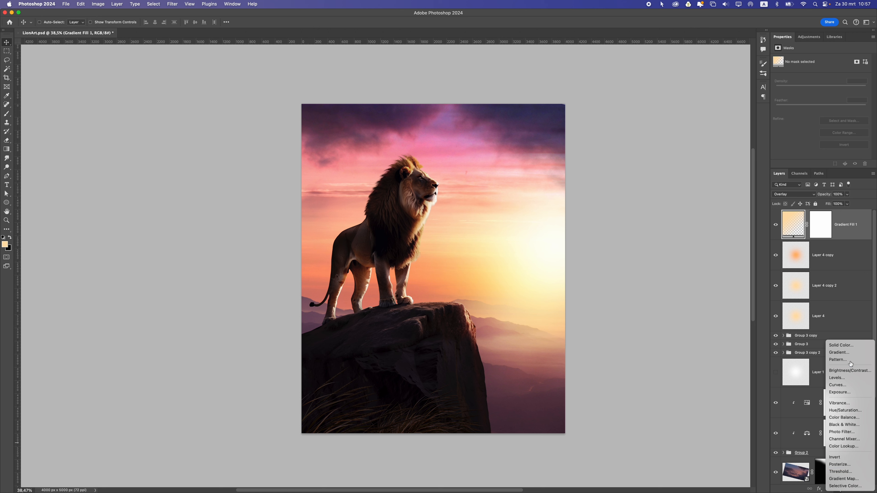
click(842, 353)
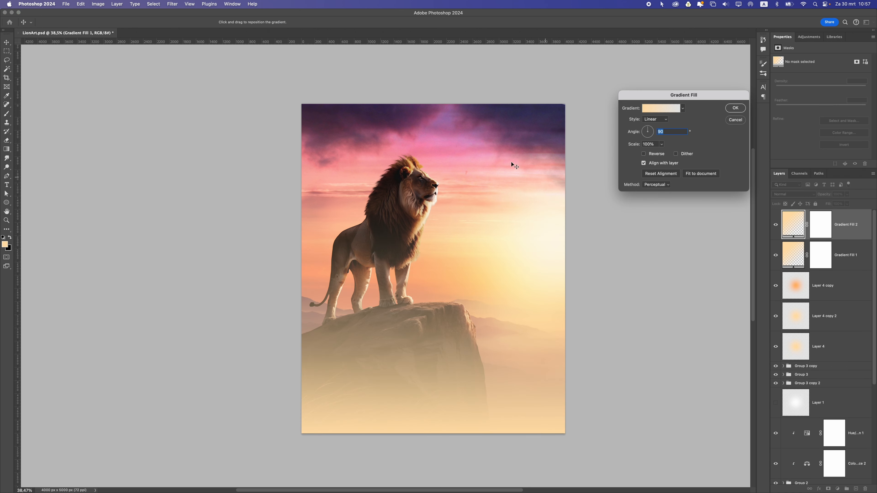
click(657, 121)
click(654, 128)
click(643, 154)
- Change the new gradient's starting colour stop to dark brown #40231a
click(656, 109)
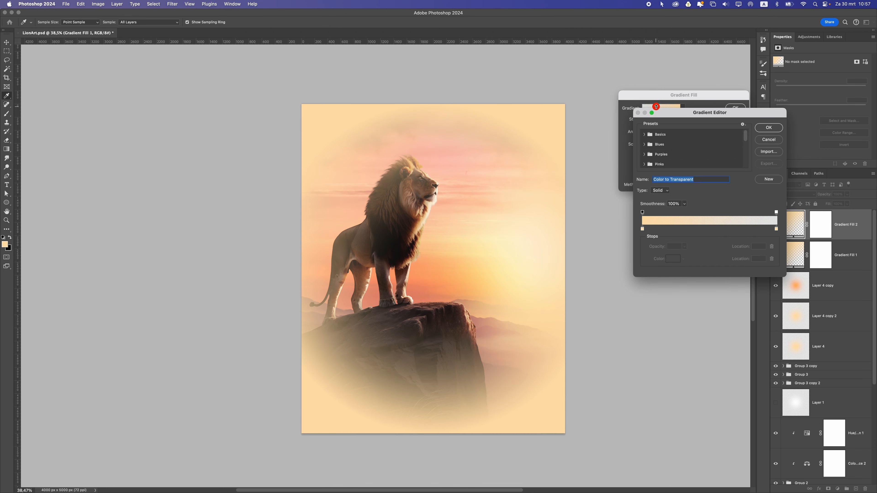
double_click(642, 229)
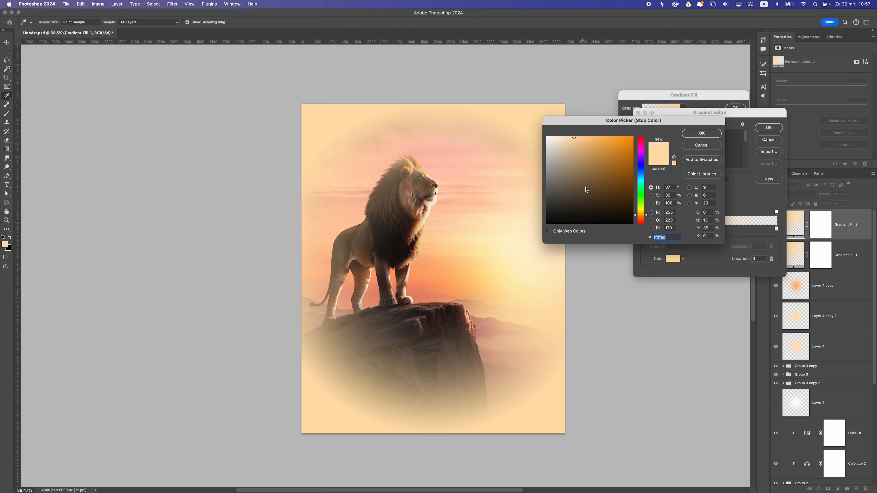
click(430, 272)
click(453, 296)
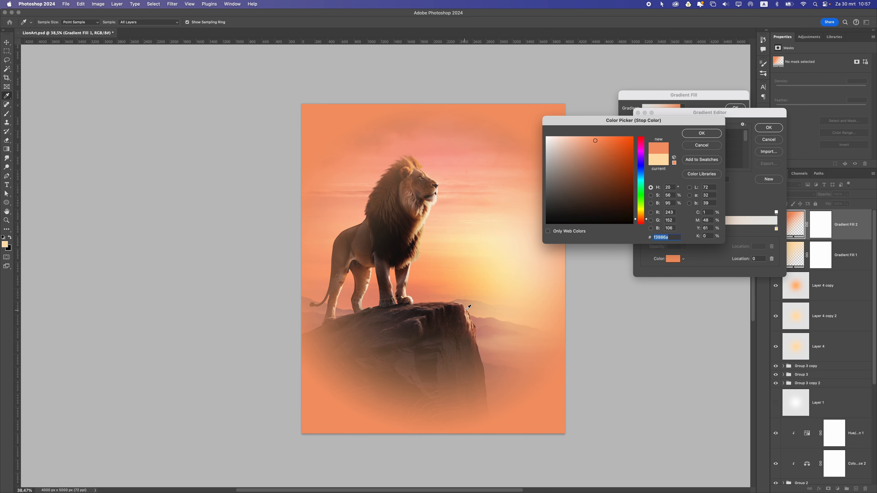
click(476, 325)
click(478, 323)
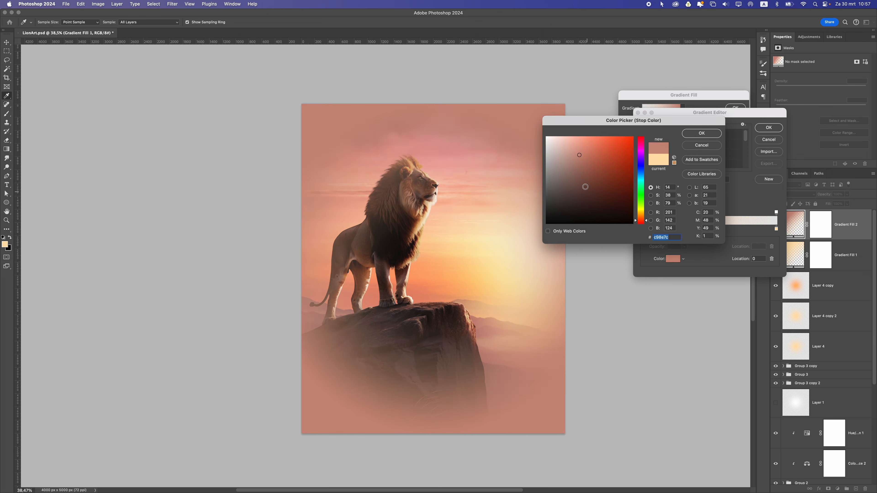
click(480, 312)
mouse_move(581, 158)
mouse_down()
mouse_move(589, 209)
mouse_move(609, 200)
mouse_move(594, 209)
mouse_move(598, 201)
mouse_up()
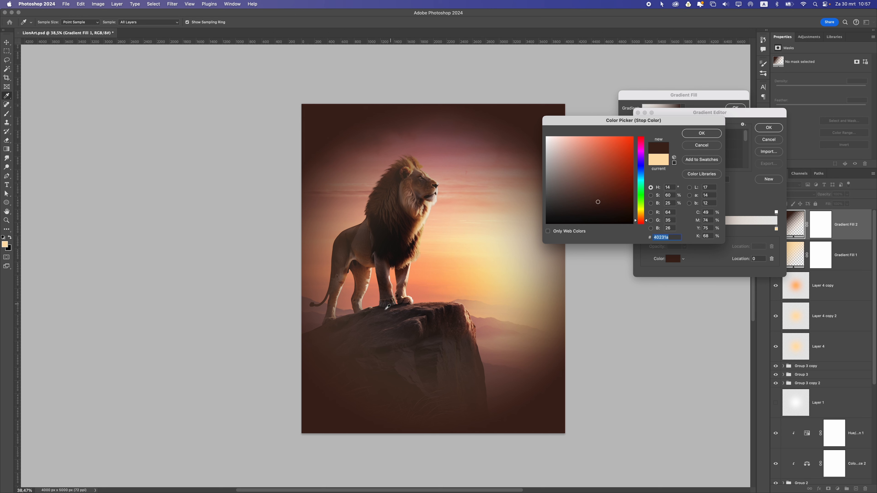
click(701, 134)
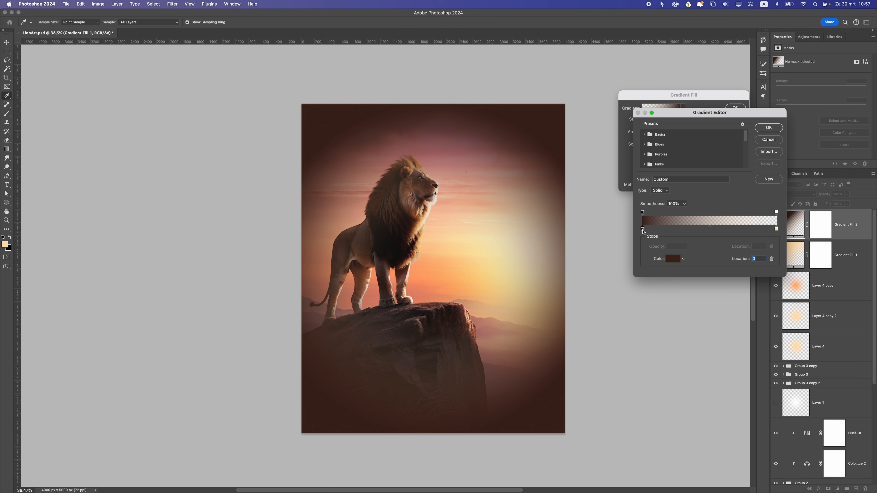
- Replace the gradient's peach end colour stop with the dark brown one and accept the edited gradient
click(744, 230)
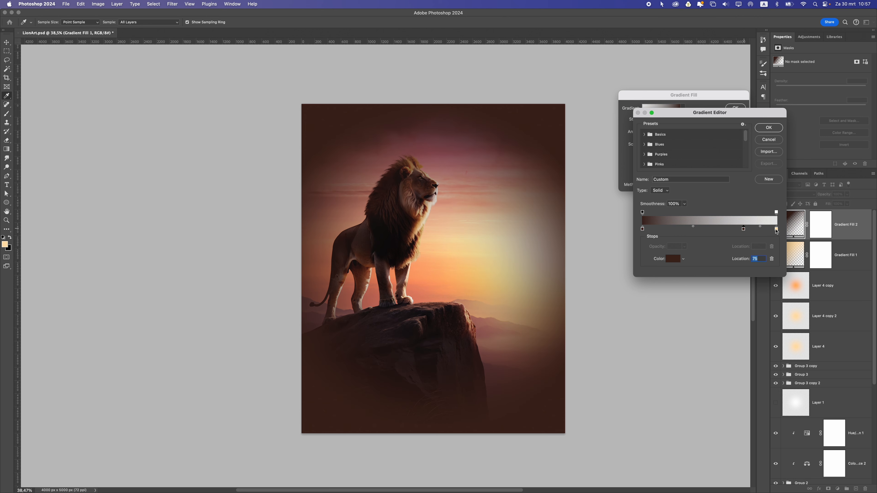
click(776, 229)
drag(776, 230, 776, 249)
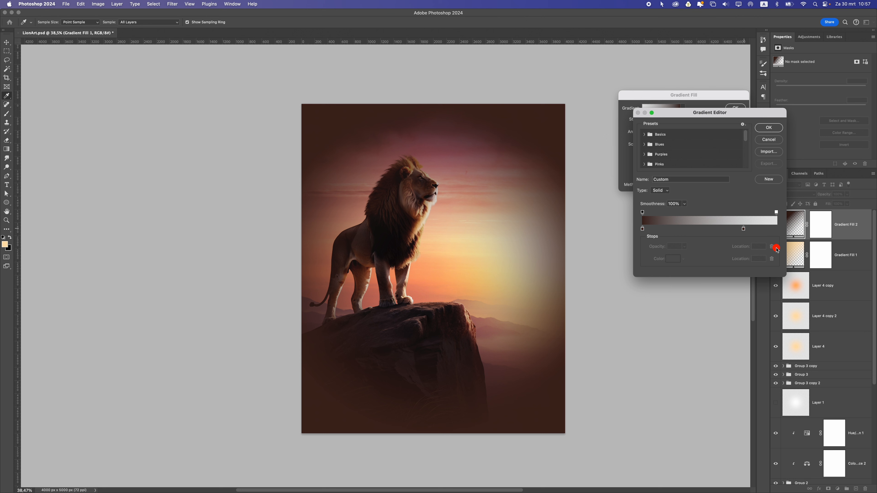
click(744, 230)
drag(781, 231, 782, 231)
click(766, 127)
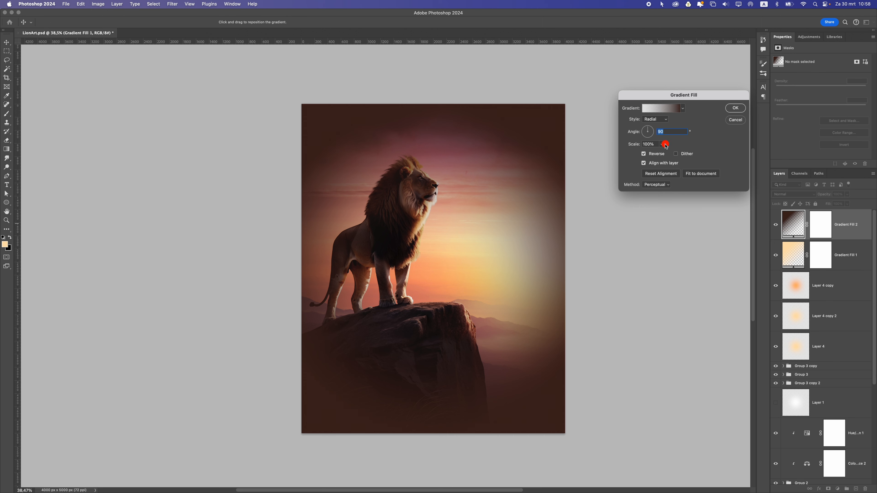
- Scale the radial vignette gradient to 130%, shift its centre towards the sun, and accept the gradient fill
click(662, 144)
mouse_move(663, 154)
mouse_down()
mouse_move(656, 154)
mouse_move(663, 155)
mouse_up()
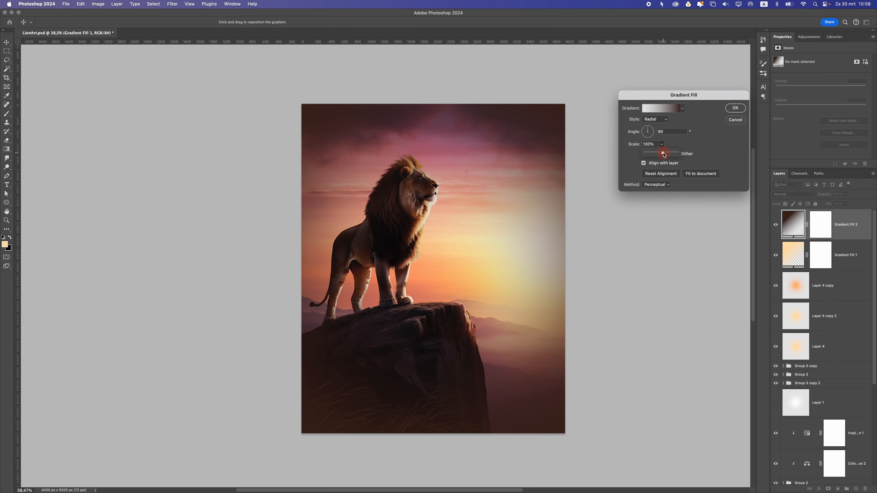
drag(422, 248, 452, 256)
click(734, 108)
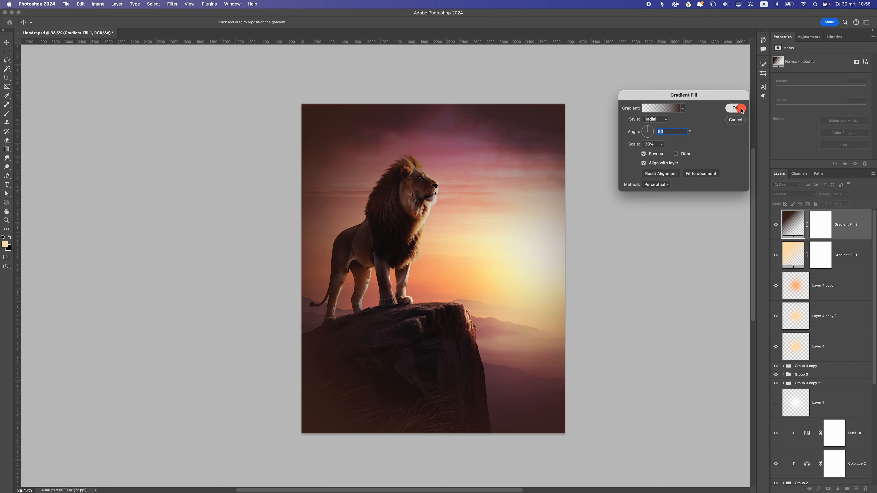
- Set the Gradient Fill 2 vignette's blend mode to Soft Light and its opacity to 33%, comparing the image without it
click(783, 196)
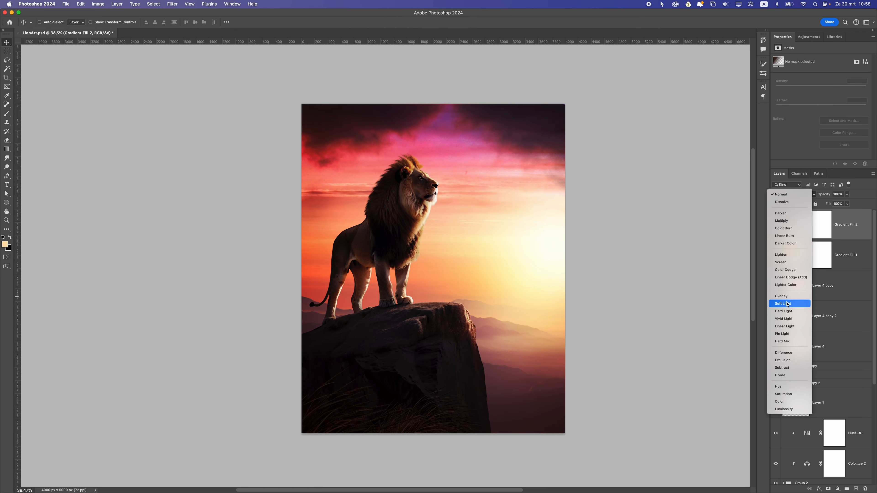
click(786, 304)
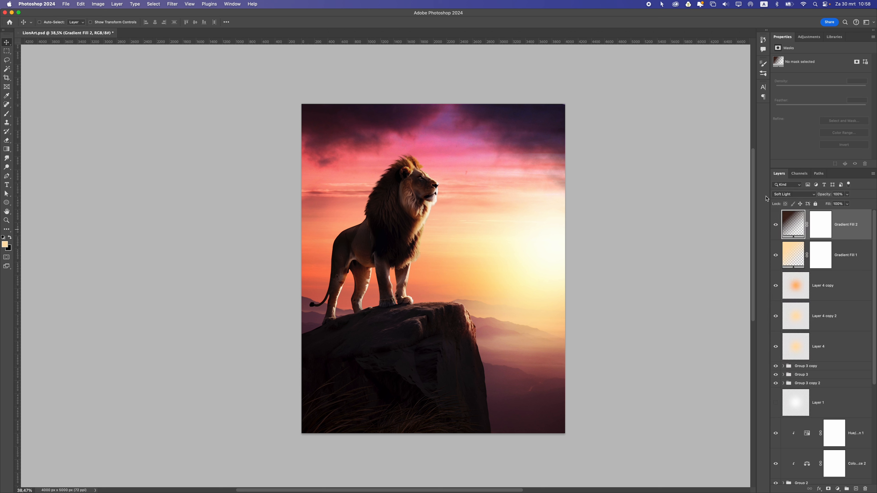
click(848, 194)
drag(834, 204, 823, 205)
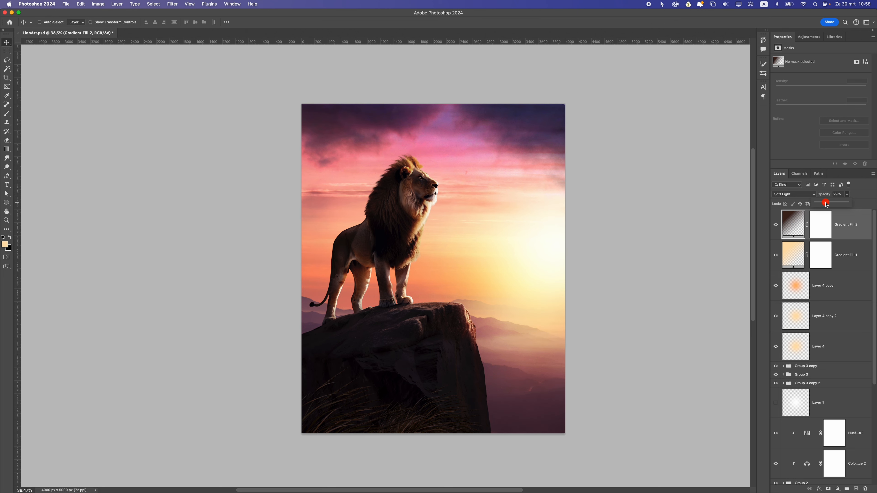
click(775, 227)
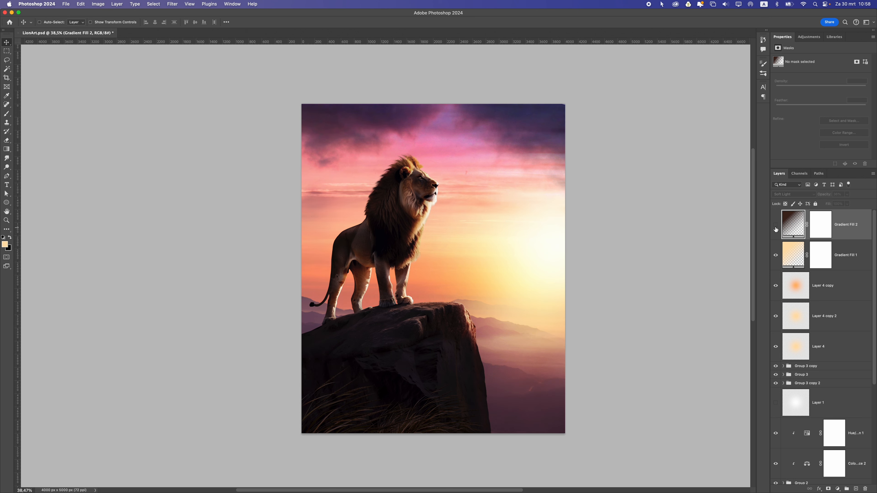
click(775, 228)
scroll(559, 221, down, 5)
scroll(600, 221, up, 4)
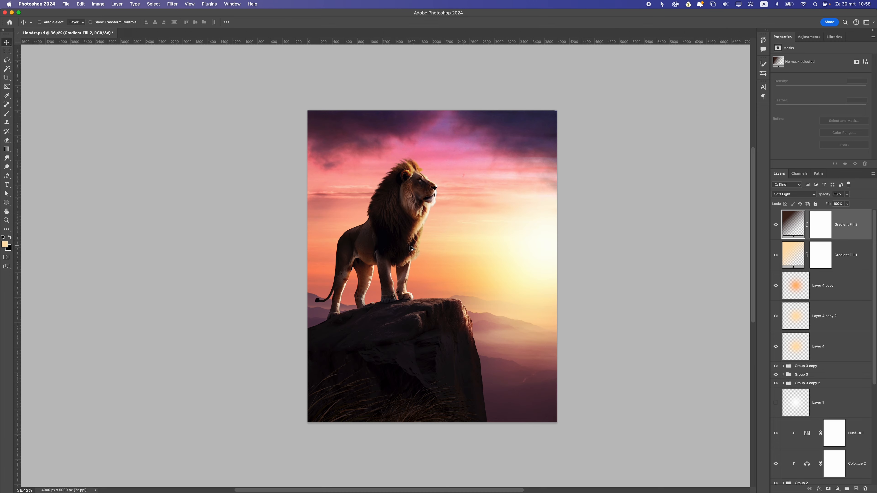
click(846, 195)
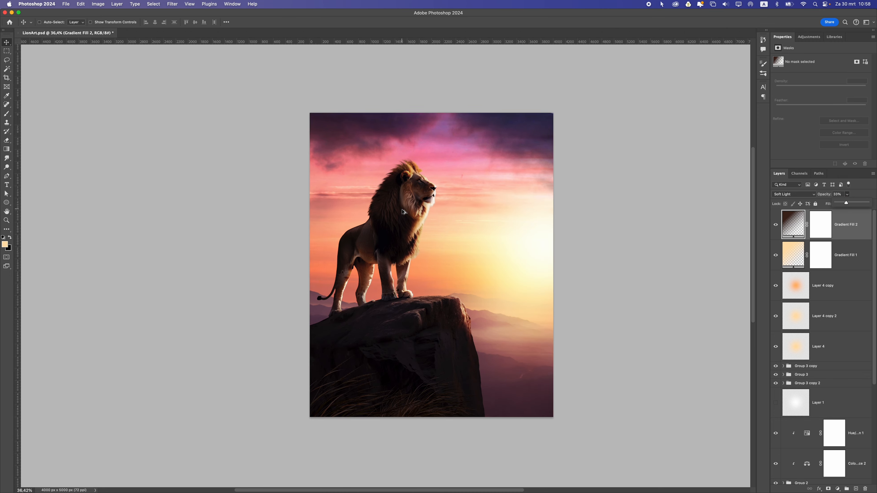
scroll(432, 235, up, 2)
- Change the workspace colour around the canvas to a darker tone and check the composite at several magnifications
right_click(637, 183)
click(644, 189)
scroll(393, 218, down, 5)
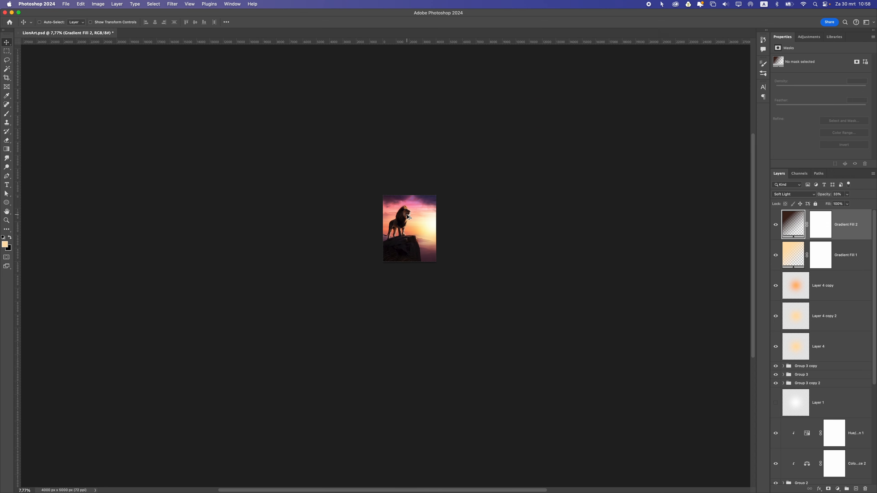
scroll(410, 216, up, 4)
scroll(414, 217, up, 4)
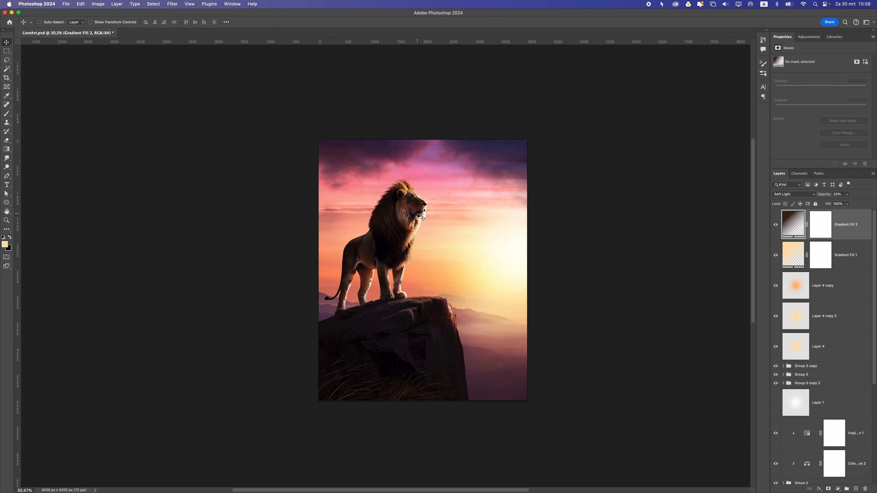
scroll(433, 222, down, 2)
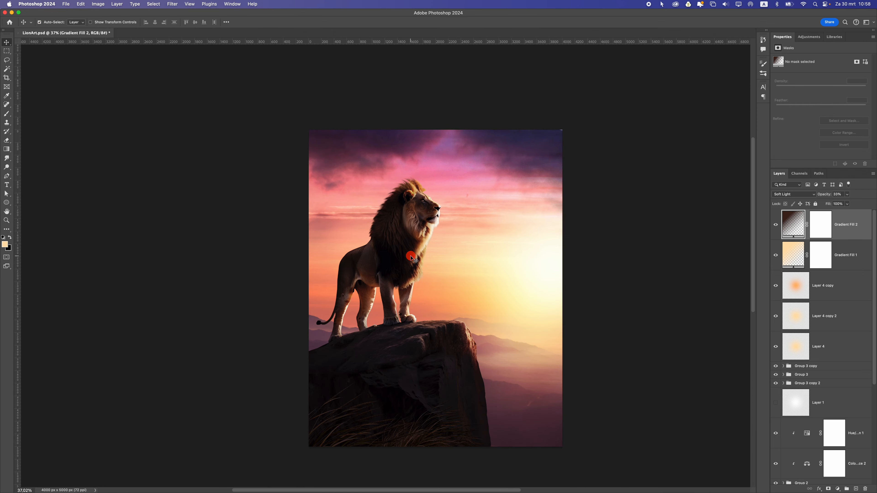
- Examine what Group 3 copy 2 contributes to the image by hiding it and showing it again
click(410, 257)
click(804, 312)
click(807, 376)
scroll(797, 398, down, 3)
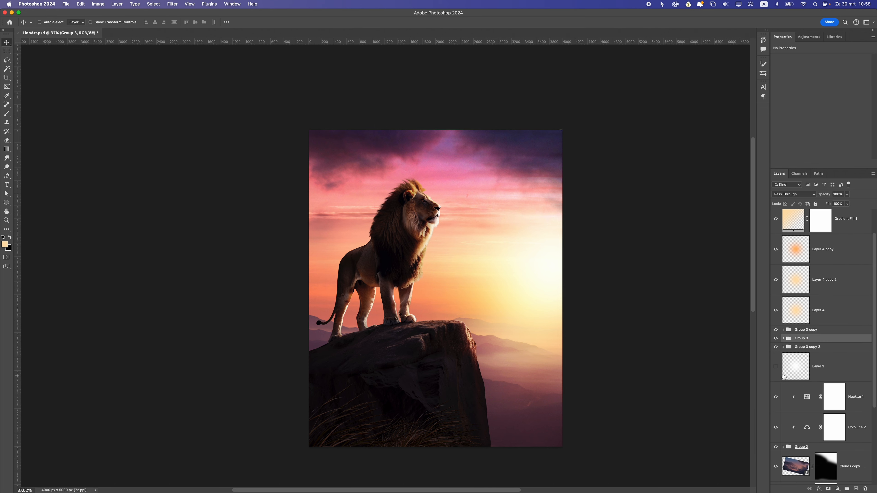
click(793, 328)
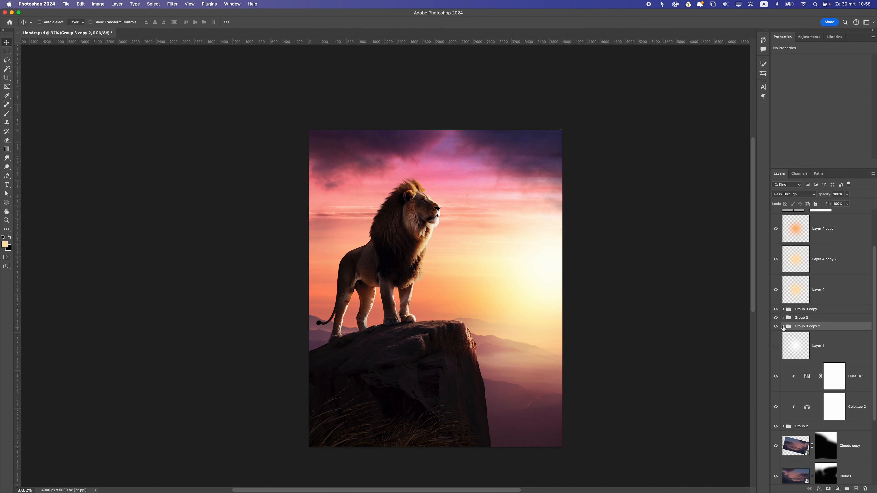
click(775, 327)
click(775, 327)
scroll(532, 389, down, 3)
scroll(510, 361, up, 3)
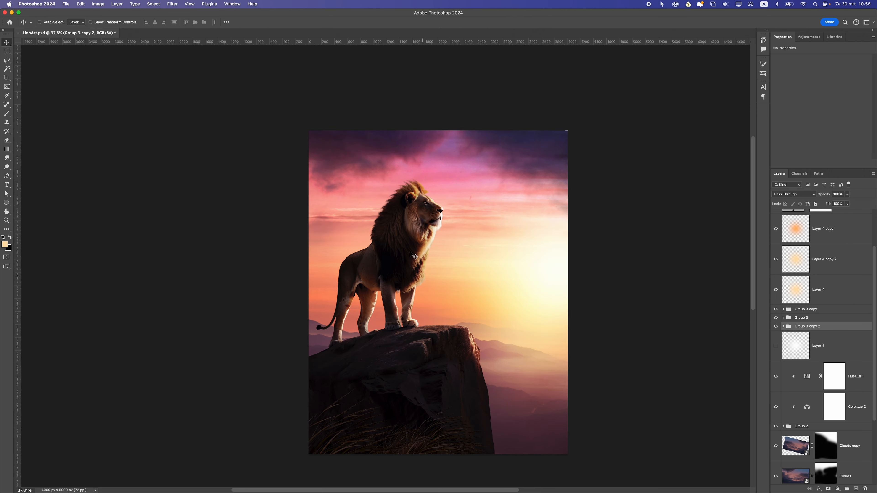
super+click(408, 245)
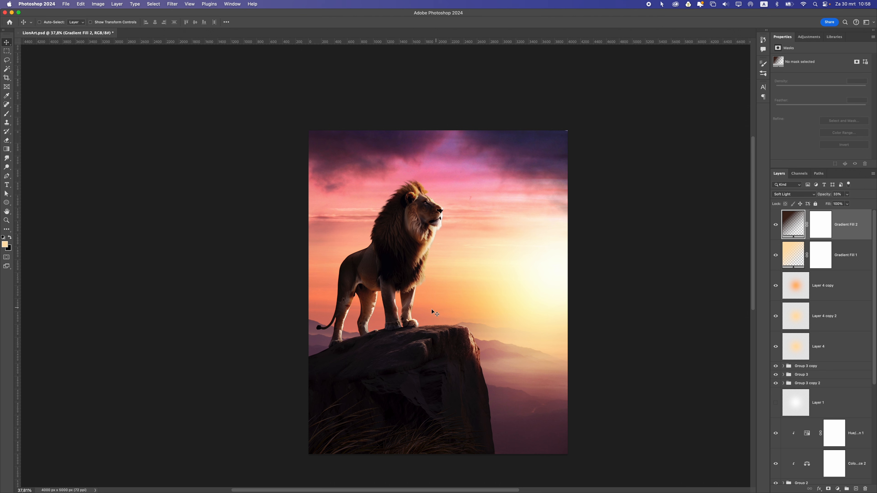
- Set the midtones magenta–green value to -17 in the Color Balance adjustment clipped to Group 2
scroll(822, 375, down, 1)
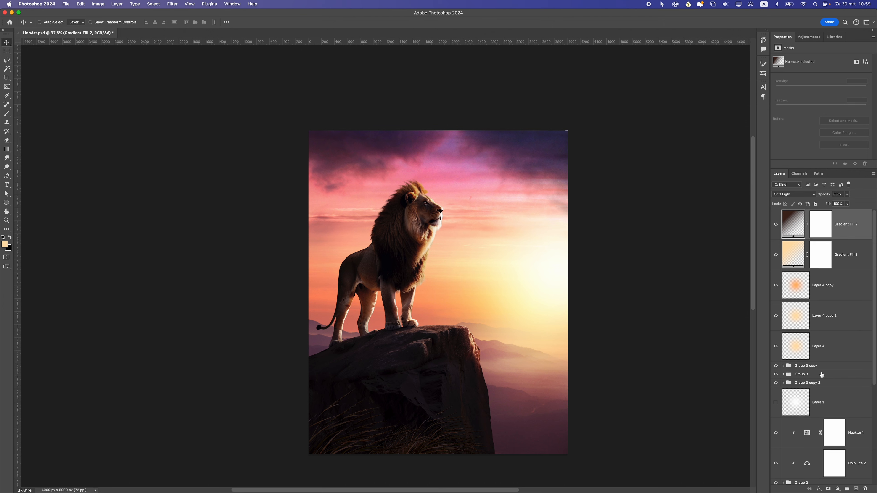
scroll(822, 375, down, 3)
click(812, 324)
scroll(805, 412, down, 3)
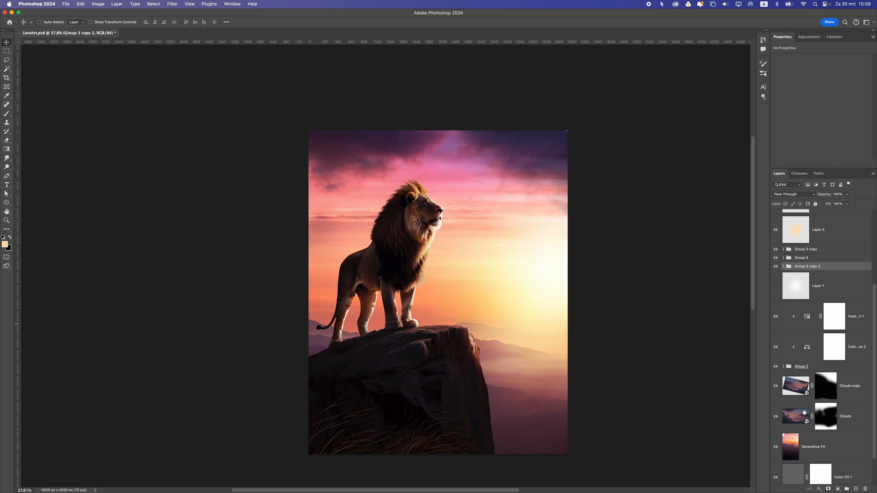
click(776, 366)
click(775, 367)
click(859, 354)
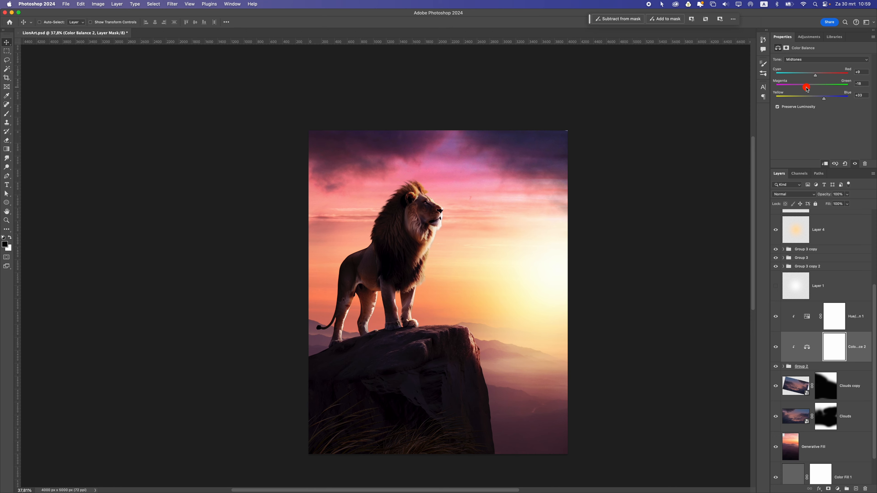
scroll(435, 221, down, 10)
scroll(426, 226, up, 10)
drag(552, 182, 509, 222)
scroll(512, 225, up, 3)
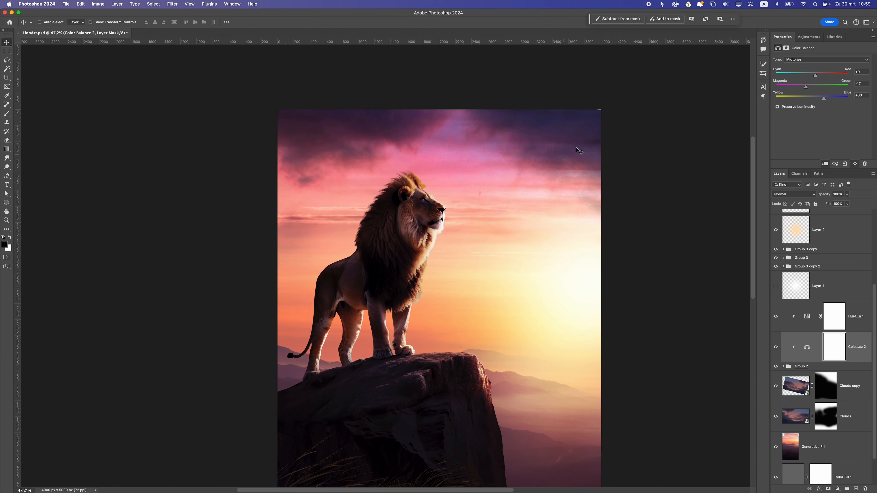
- Move the Clouds copy layer up by about 23 px to cover the gap in the sky's upper-right corner
scroll(591, 119, up, 5)
scroll(618, 169, down, 2)
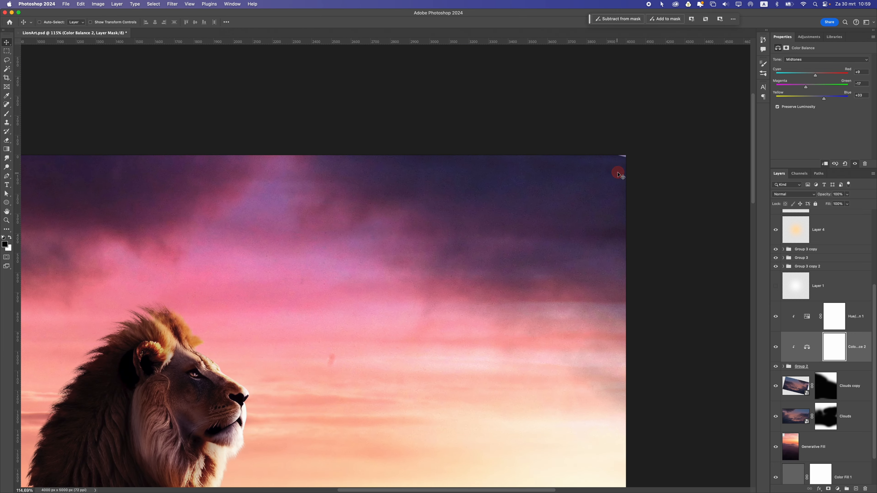
scroll(836, 345, down, 2)
click(848, 374)
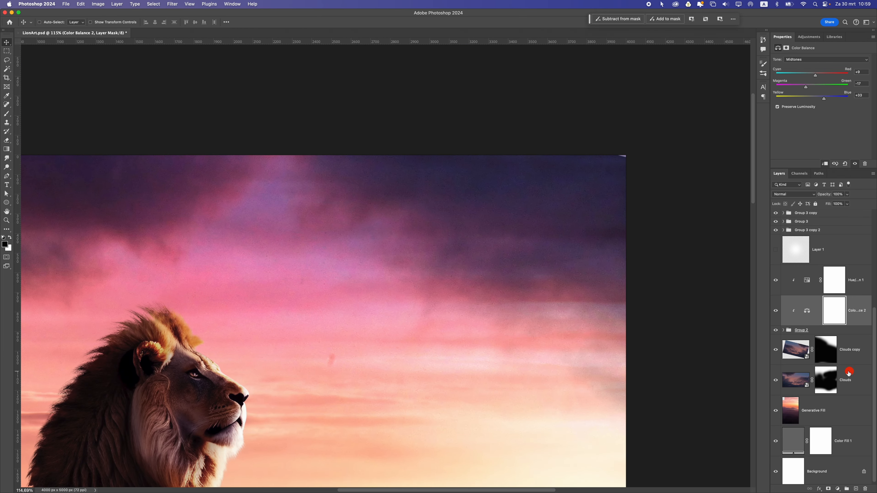
click(779, 352)
click(775, 349)
click(826, 350)
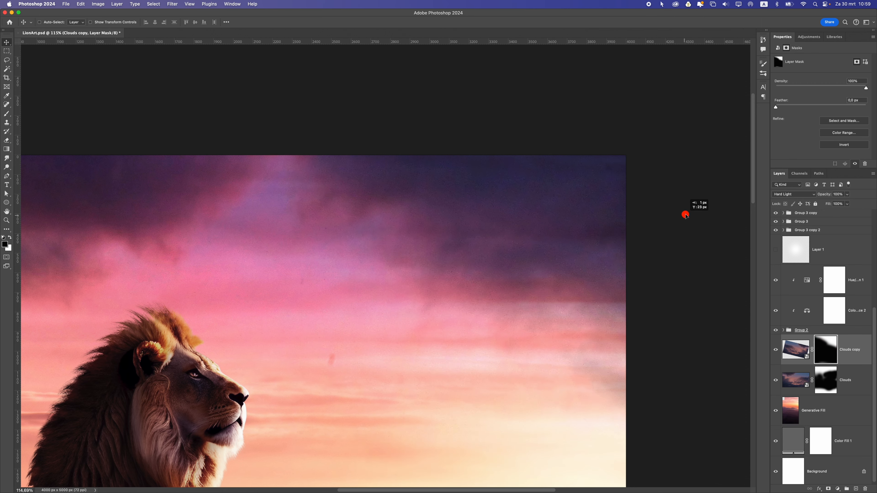
scroll(464, 263, down, 6)
scroll(404, 302, up, 3)
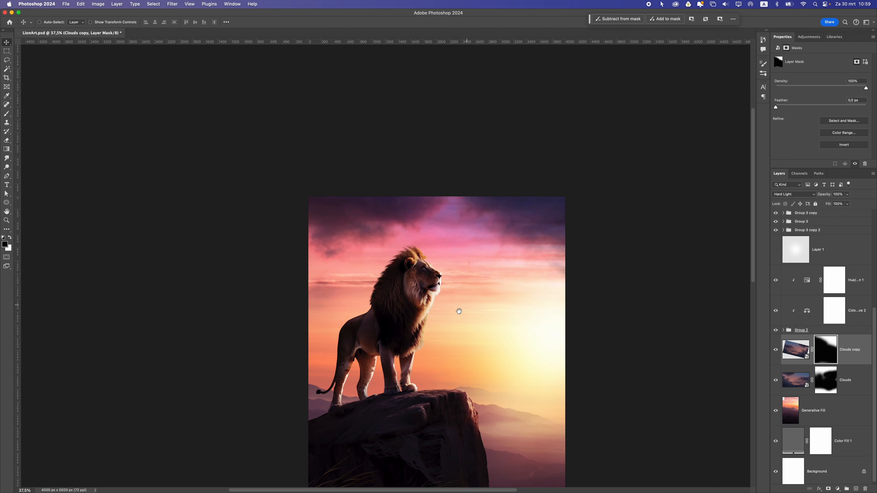
drag(459, 310, 465, 246)
scroll(455, 297, up, 2)
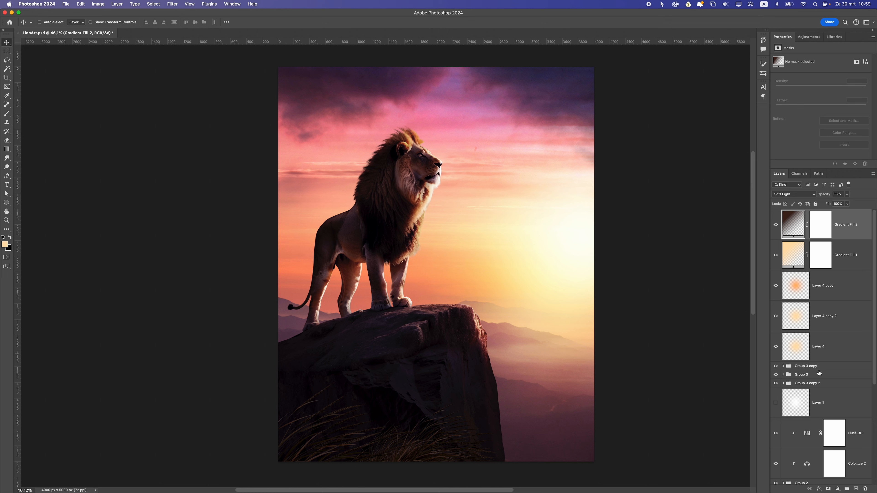
- Expand Group 3 and shift its grass to the right, towards the rock's lower-right edge
scroll(819, 375, down, 6)
scroll(798, 320, up, 2)
click(776, 300)
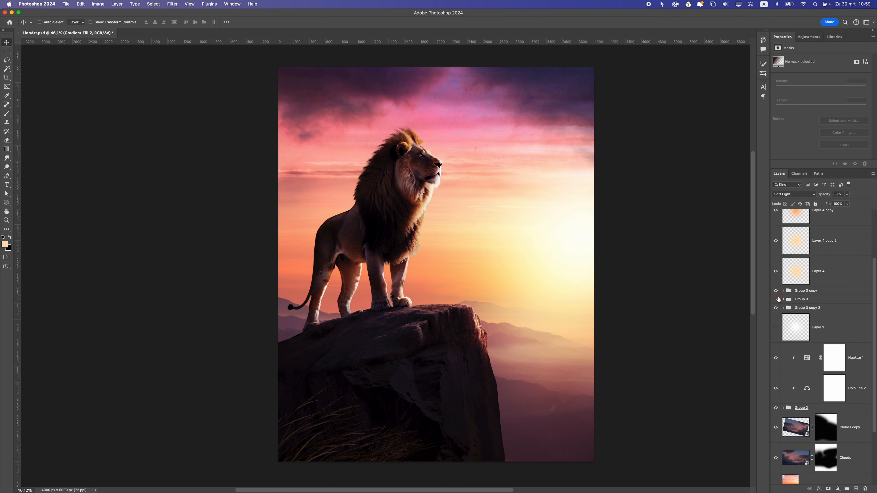
click(777, 300)
click(783, 299)
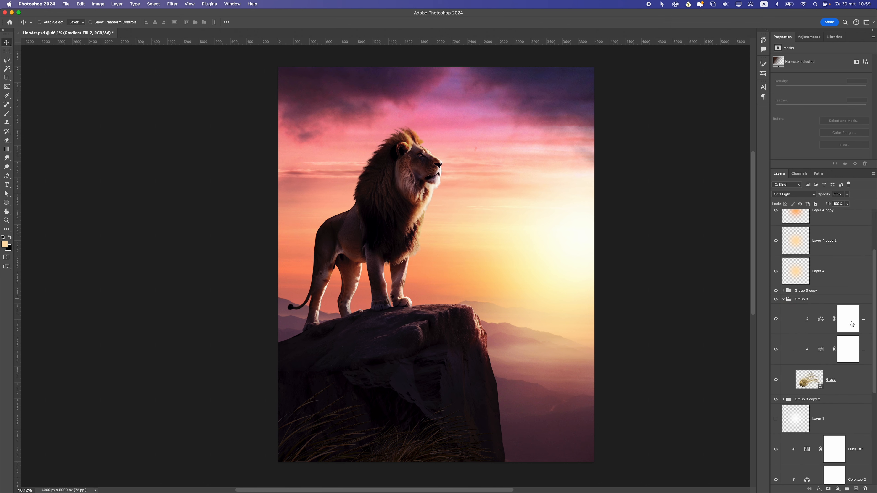
click(847, 319)
drag(515, 355, 566, 362)
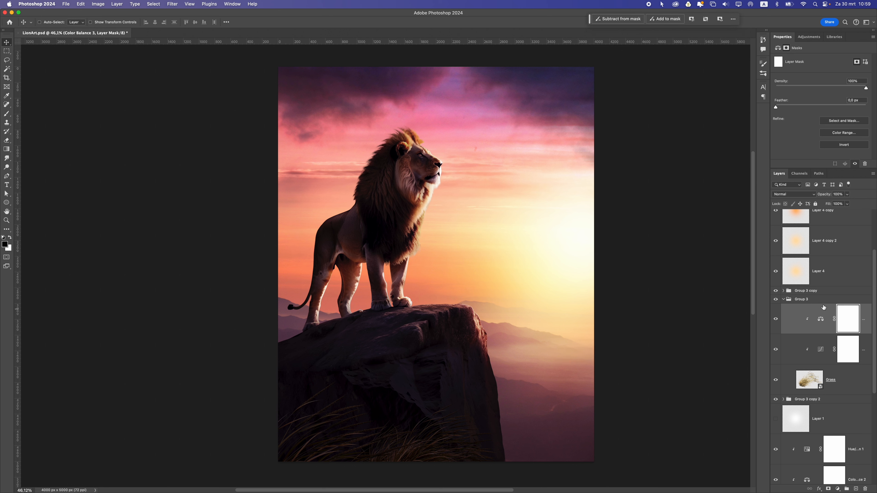
click(818, 300)
mouse_move(448, 390)
mouse_down()
mouse_move(494, 390)
mouse_move(452, 389)
mouse_up()
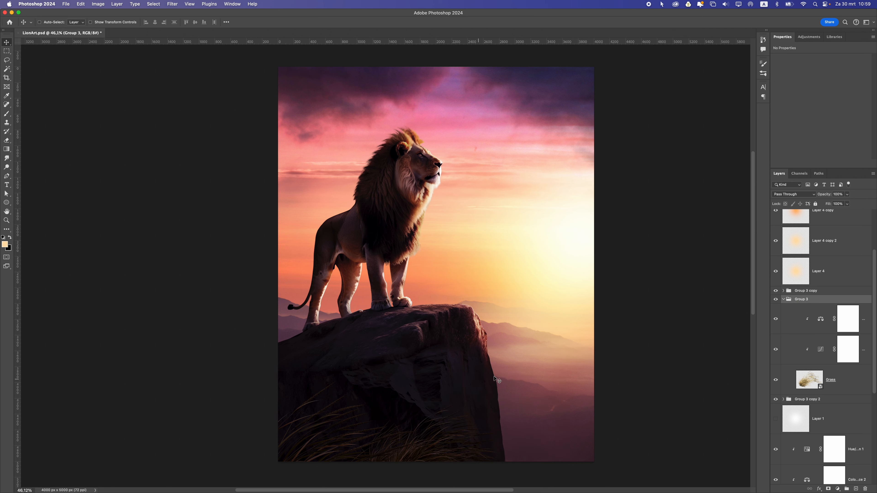
scroll(499, 378, down, 2)
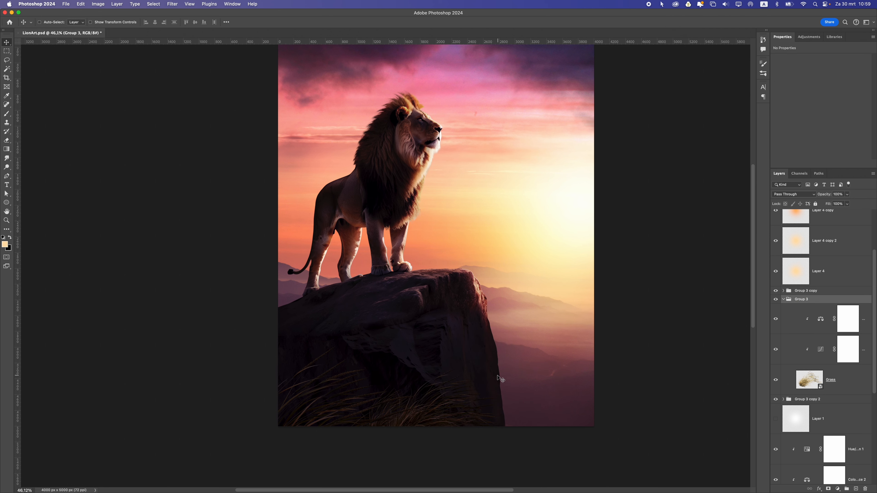
- Add a new layer above the Color Balance adjustment in Group 3 and clip it to the grass
click(857, 325)
click(855, 486)
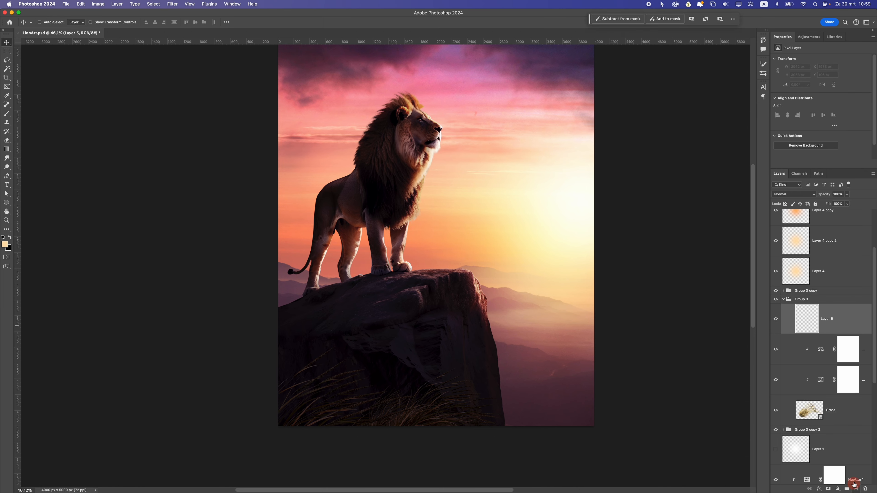
right_click(847, 324)
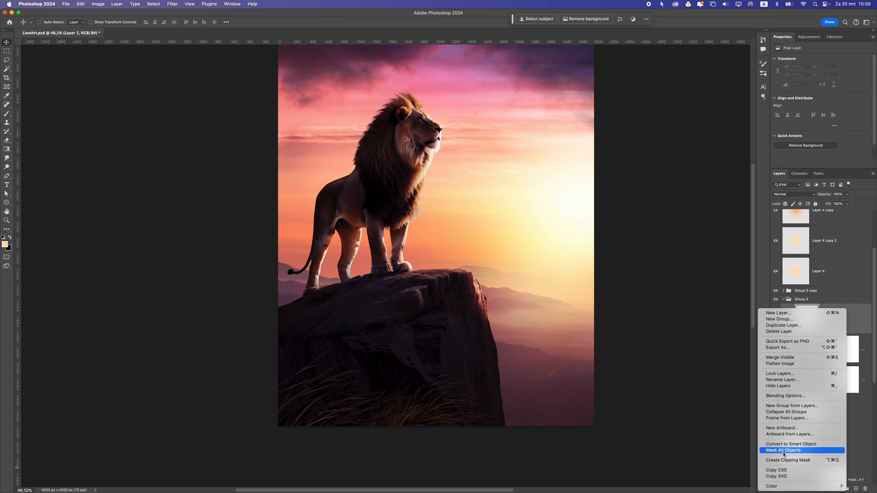
click(787, 460)
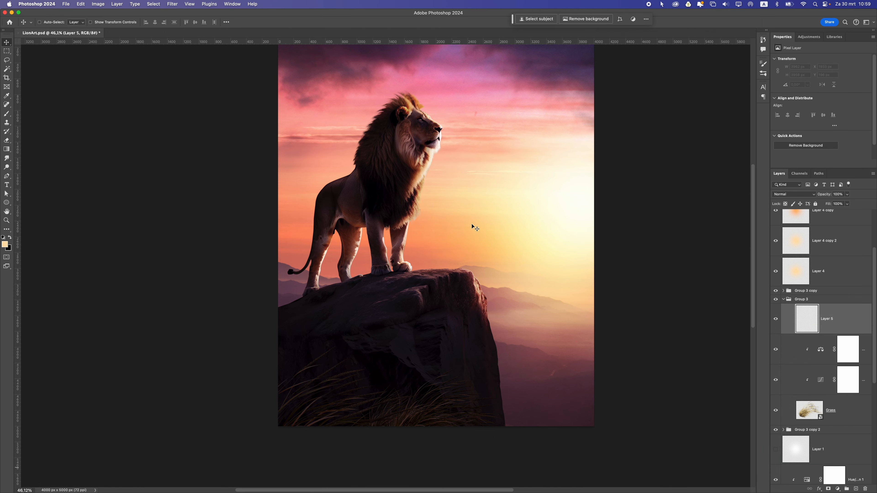
- Fill the clipped layer in Group 3 with 50% Gray and set its blend mode to Overlay
click(81, 4)
click(121, 111)
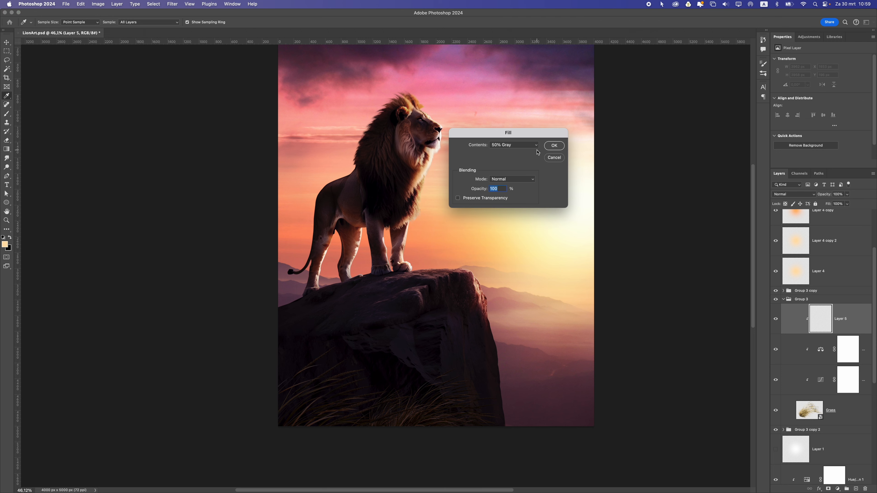
click(555, 145)
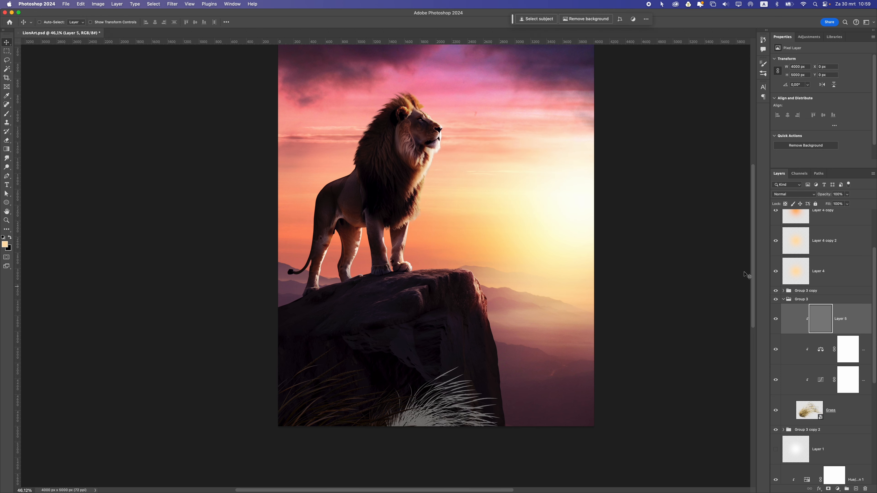
click(795, 195)
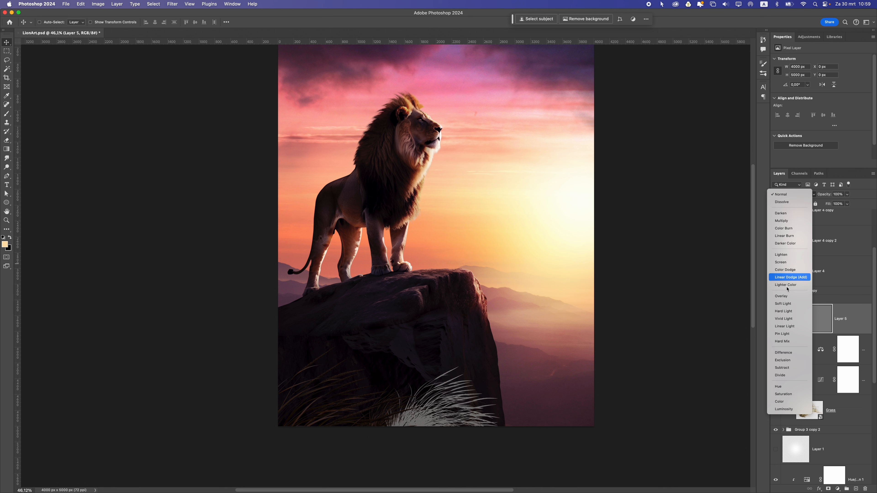
click(791, 299)
- Enlarge the Dodge tool's brush and lighten the grass near the rock's lower-right edge on the gray layer
click(7, 160)
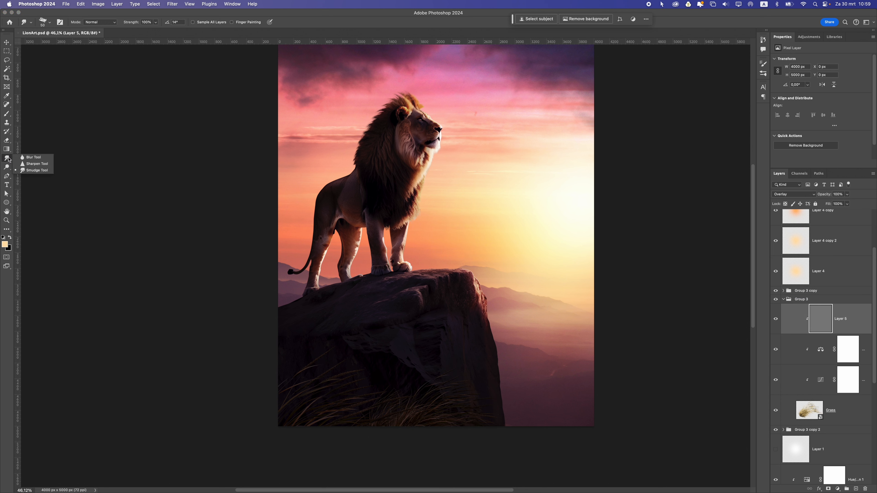
click(7, 167)
click(176, 238)
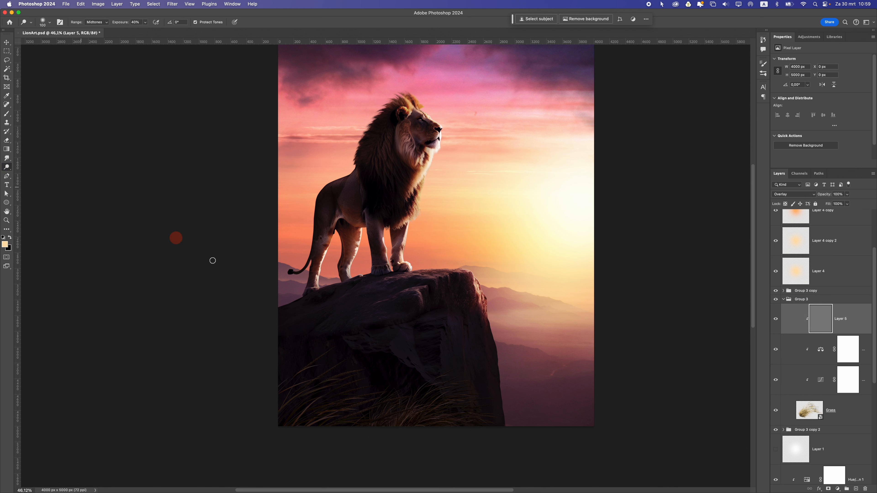
key(bracketright)
key(bracketright)
key(bracketright)
key(bracketright)
key(bracketright)
key(bracketright)
key(bracketright)
key(bracketright)
key(bracketright)
mouse_move(436, 392)
mouse_down()
mouse_move(478, 407)
mouse_move(510, 445)
mouse_move(496, 419)
mouse_move(500, 429)
mouse_move(482, 415)
mouse_move(512, 457)
mouse_up()
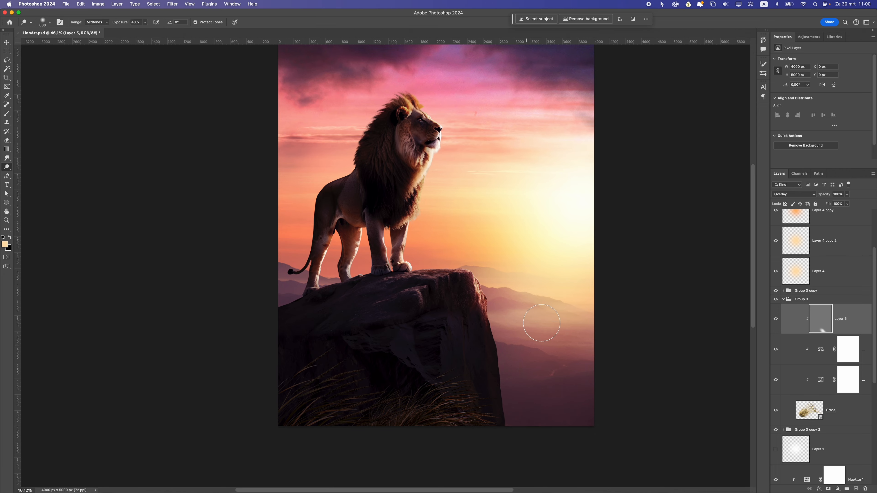
- Dodge more of the lower-right grass blades on the gray layer and undo the last stroke
click(592, 248)
click(566, 272)
drag(471, 380, 428, 448)
click(461, 395)
drag(461, 395, 442, 434)
key(super+z)
scroll(482, 380, down, 10)
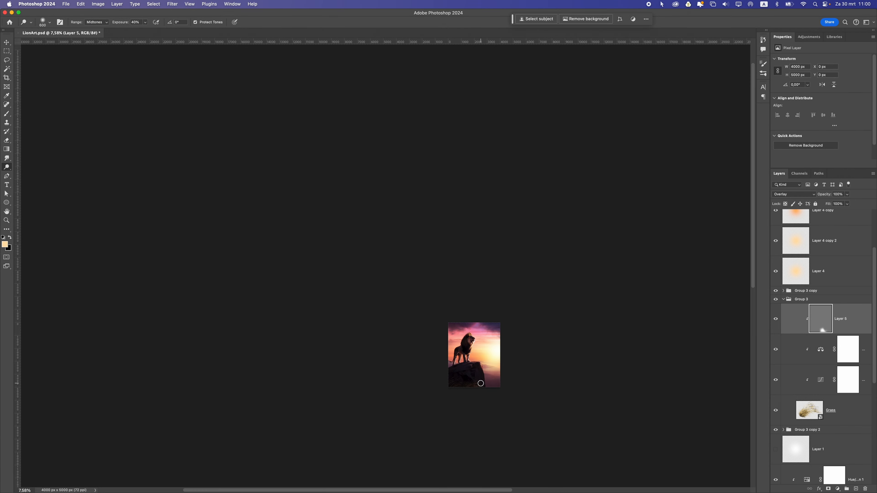
scroll(478, 382, up, 10)
- Add a Curves adjustment above the Color Balance in Group 3 copy 2, clip it to the grass, and pull the curve down to darken it
scroll(804, 415, down, 3)
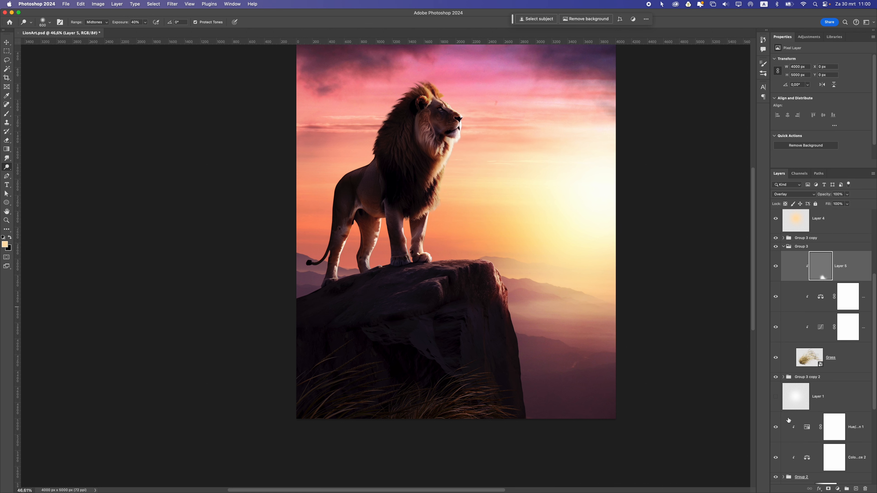
click(807, 378)
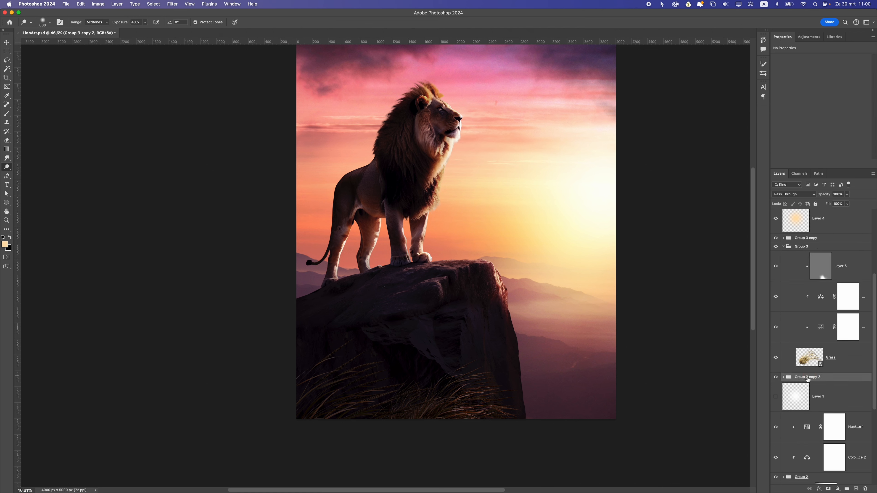
click(783, 379)
click(847, 397)
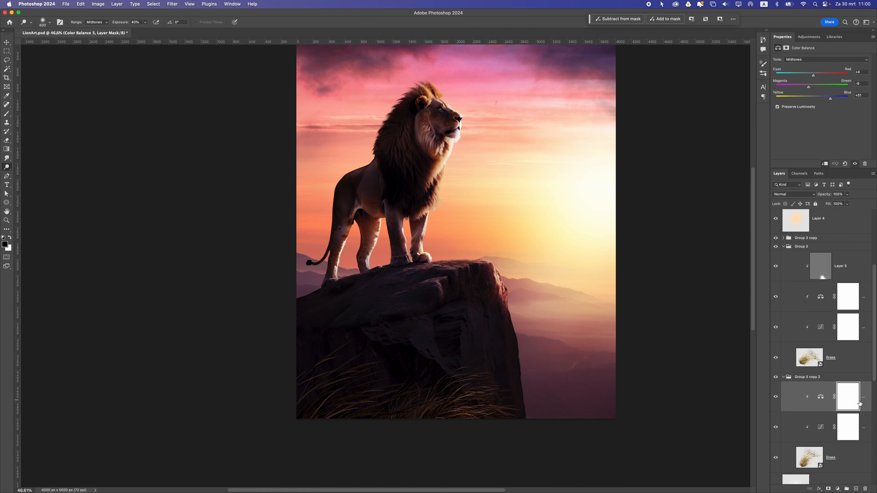
scroll(859, 403, down, 2)
click(838, 488)
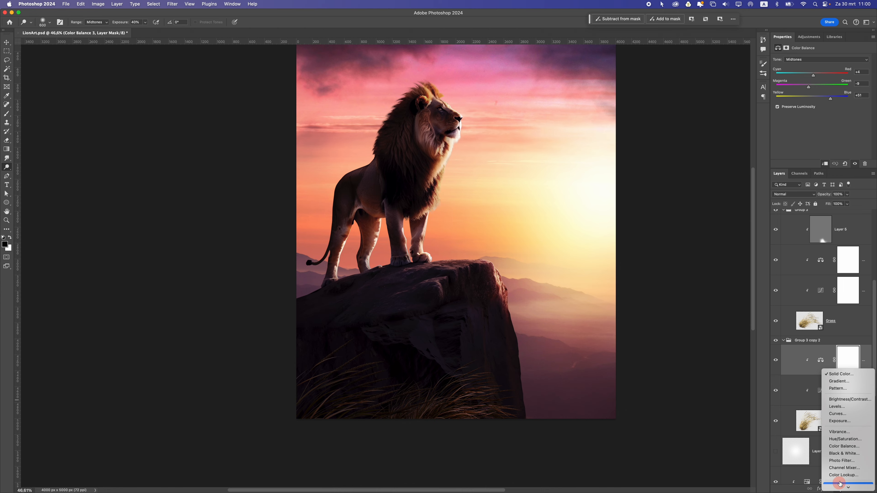
click(852, 414)
drag(818, 127, 822, 136)
key(super+z)
click(826, 165)
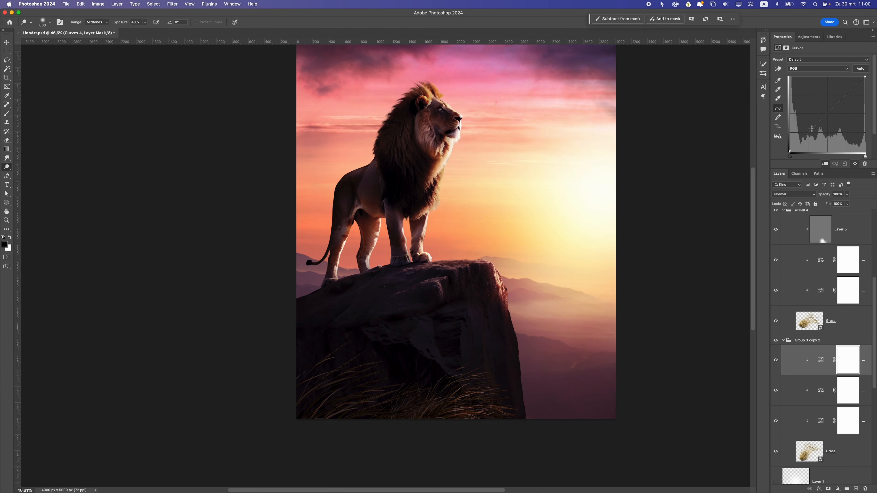
drag(814, 129, 818, 133)
- Look for the group containing the lower-left grass by toggling the visibility of Group 3 copy
key(v)
super+click(342, 386)
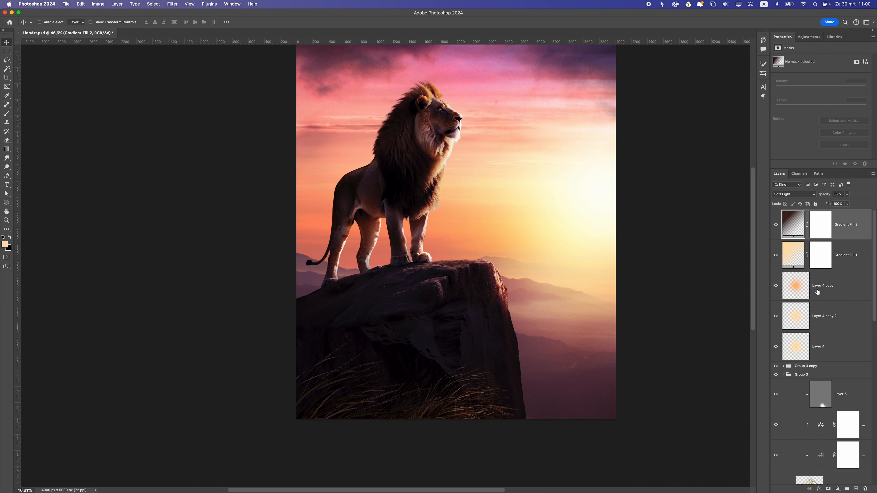
super+click(349, 374)
scroll(822, 364, down, 5)
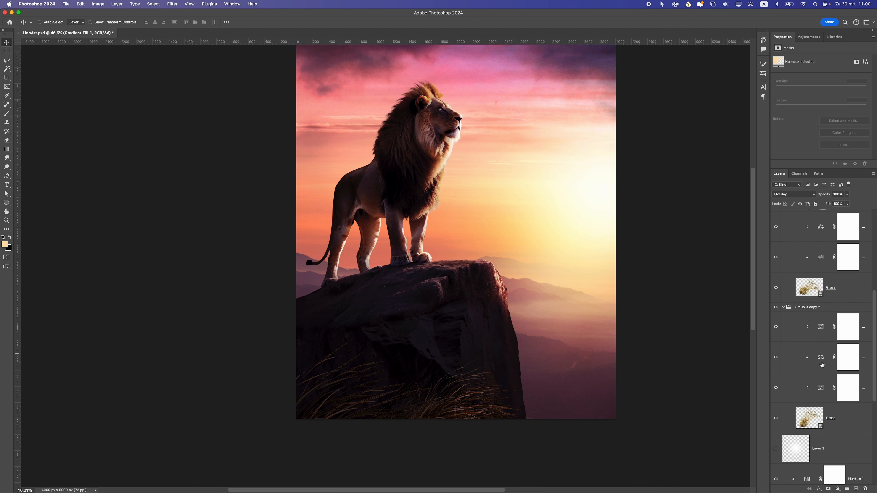
scroll(782, 256, up, 2)
click(776, 228)
click(775, 229)
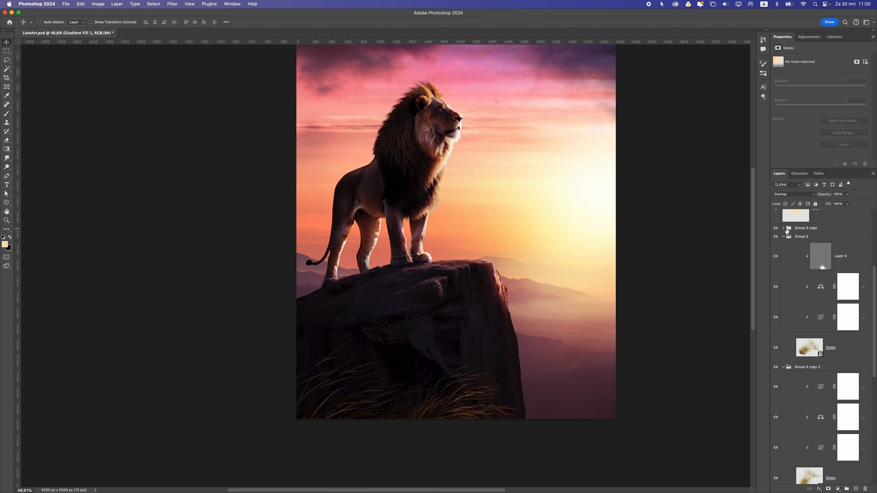
- Add a Curves adjustment above the Color Balance in Group 3 copy, clip it to the grass, and lower the curve to darken it
click(783, 229)
click(840, 314)
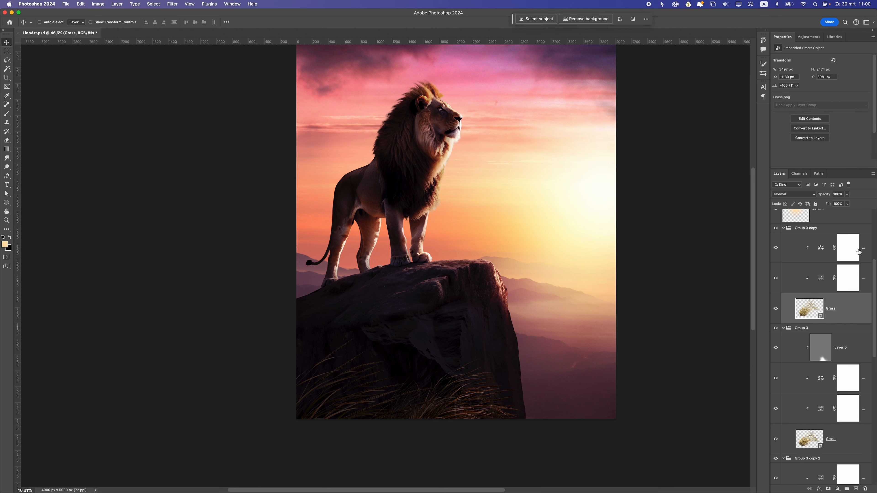
click(859, 253)
click(837, 488)
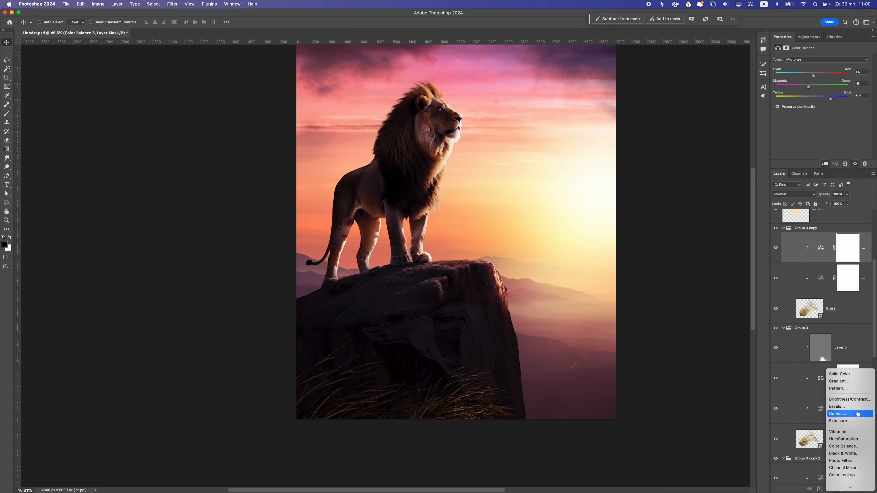
click(842, 411)
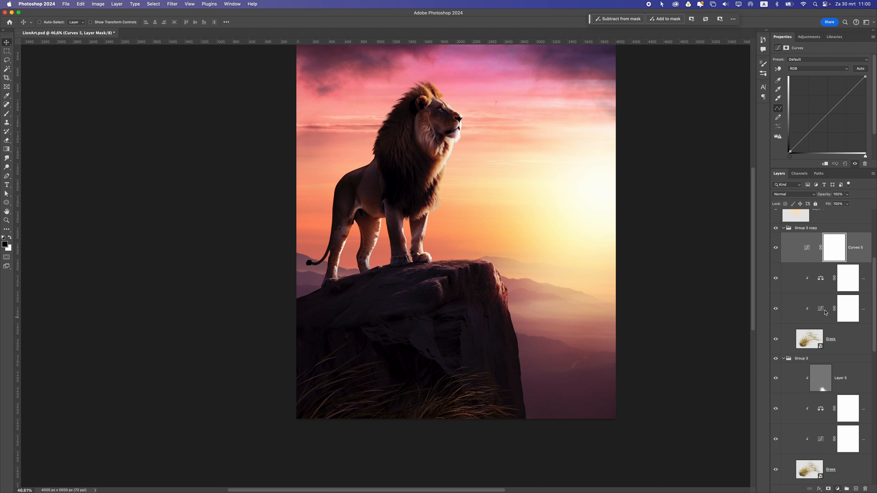
click(824, 163)
drag(825, 118, 824, 126)
- Add a Color Lookup adjustment above Gradient Fill 2 and load the 3Strip.look 3D LUT
scroll(383, 284, down, 7)
scroll(393, 272, up, 8)
scroll(403, 258, up, 1)
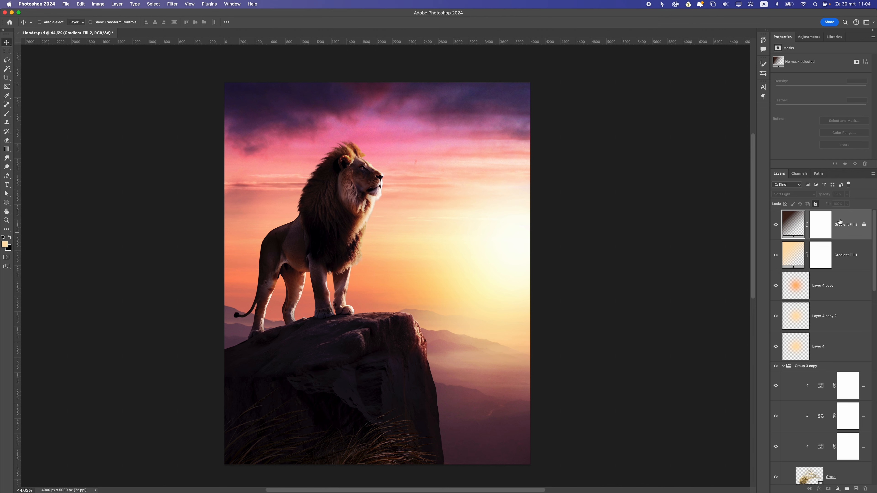
click(837, 488)
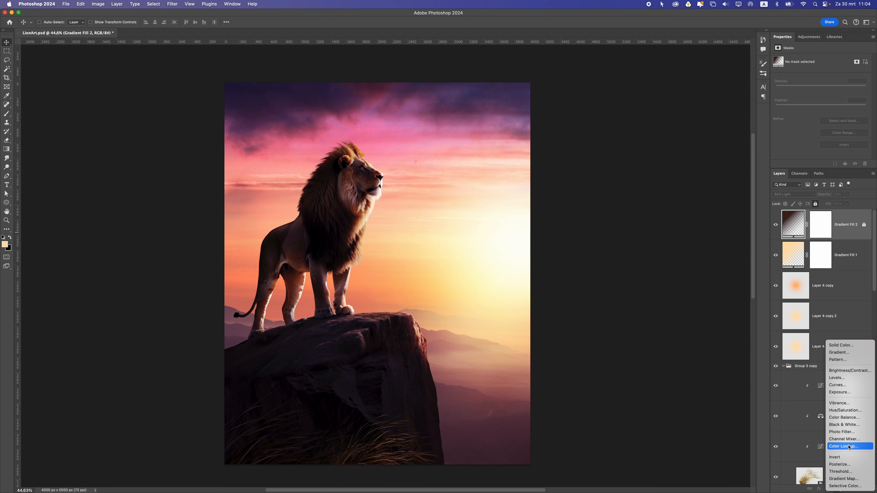
click(849, 446)
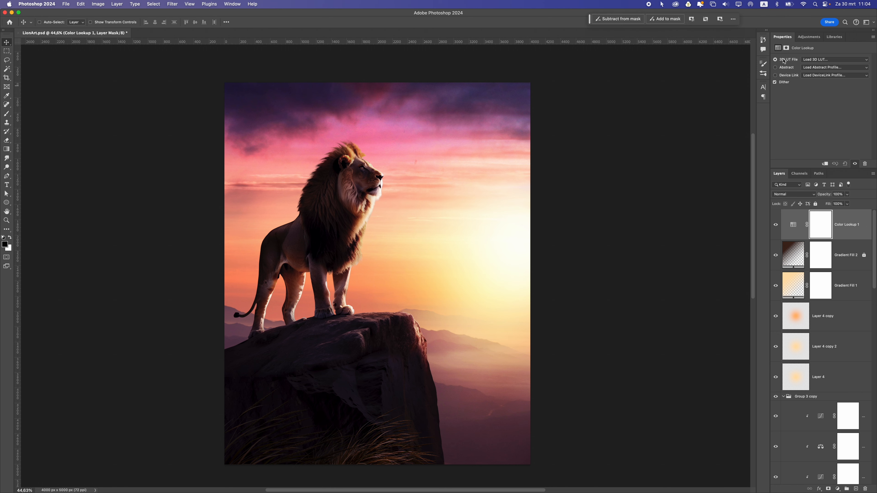
click(826, 59)
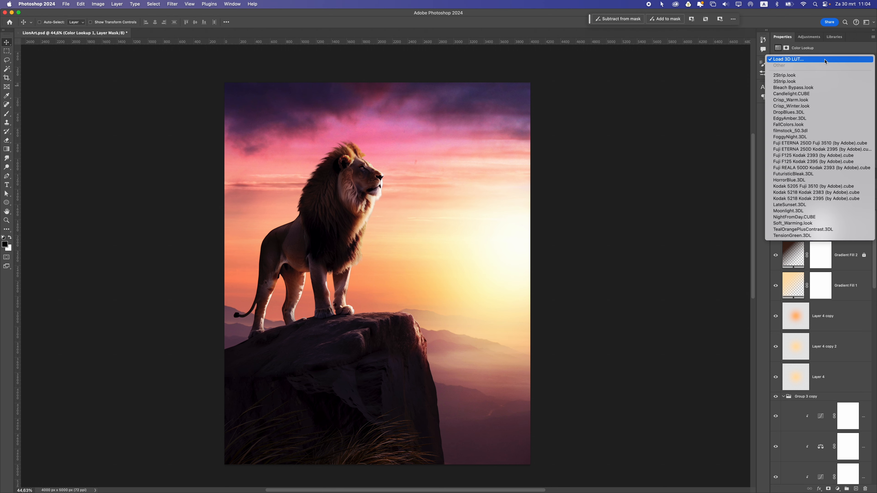
click(821, 81)
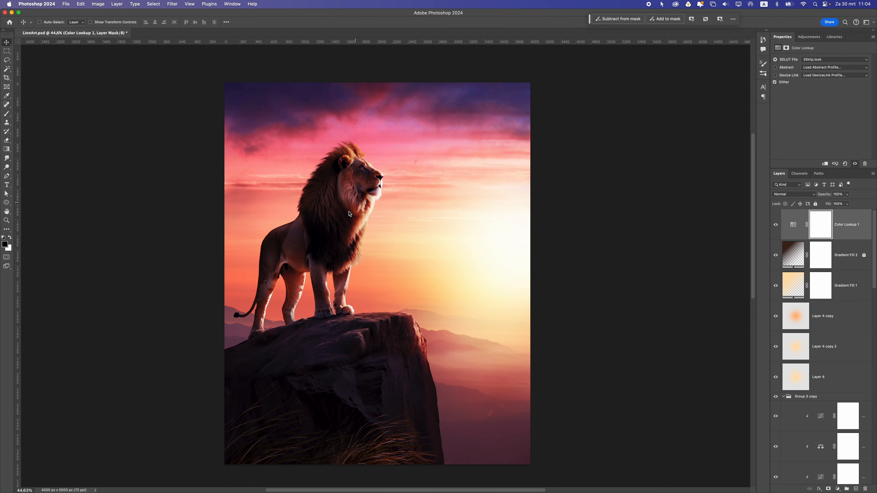
- Reduce the Color Lookup adjustment's opacity to 24%
scroll(348, 216, down, 8)
scroll(348, 216, up, 10)
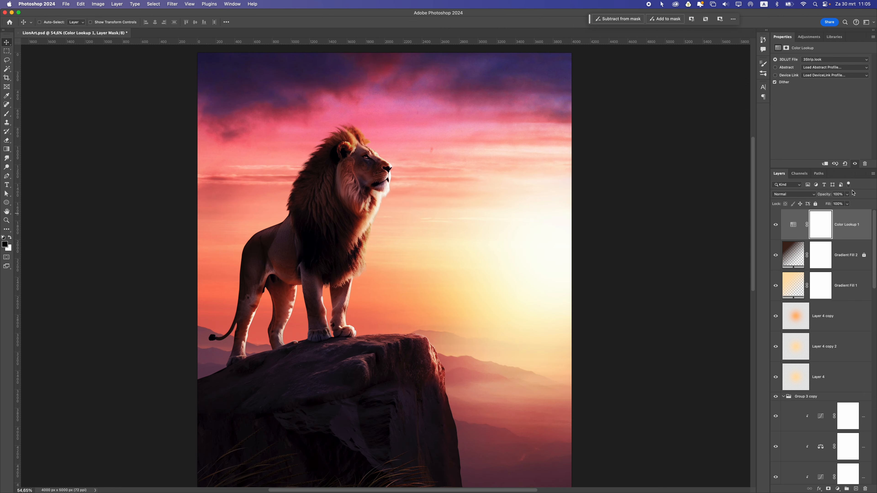
mouse_move(847, 196)
mouse_down()
mouse_move(825, 204)
mouse_move(836, 204)
mouse_up()
drag(823, 203, 824, 203)
scroll(473, 233, down, 2)
scroll(413, 228, down, 6)
scroll(413, 228, up, 6)
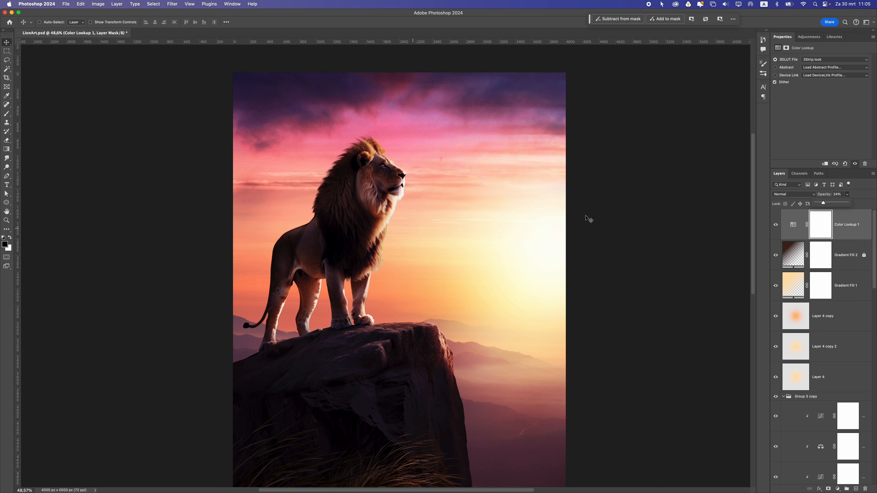
- Stamp all visible layers onto a new layer above Color Lookup 1 and convert it to a smart object
click(855, 232)
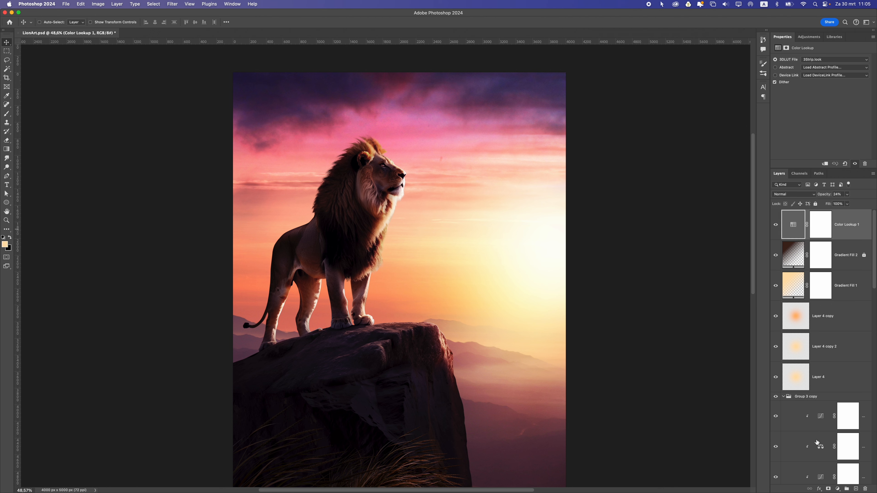
click(856, 489)
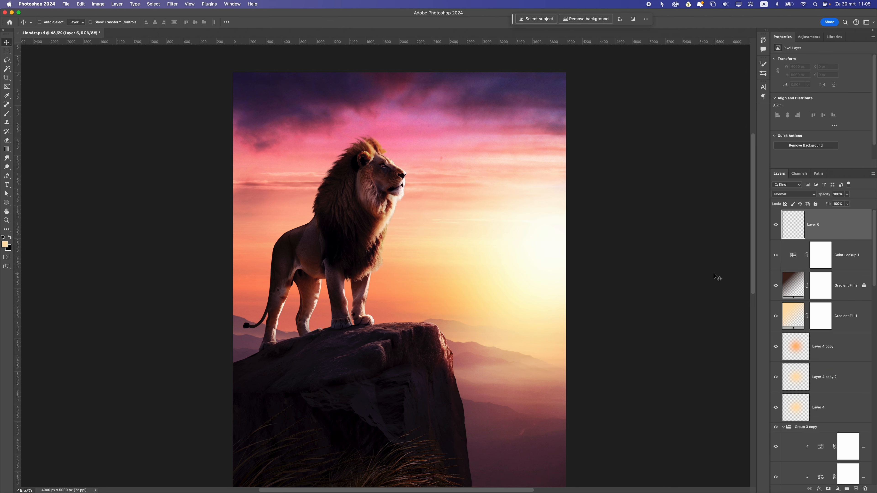
key(super+alt+shift+e)
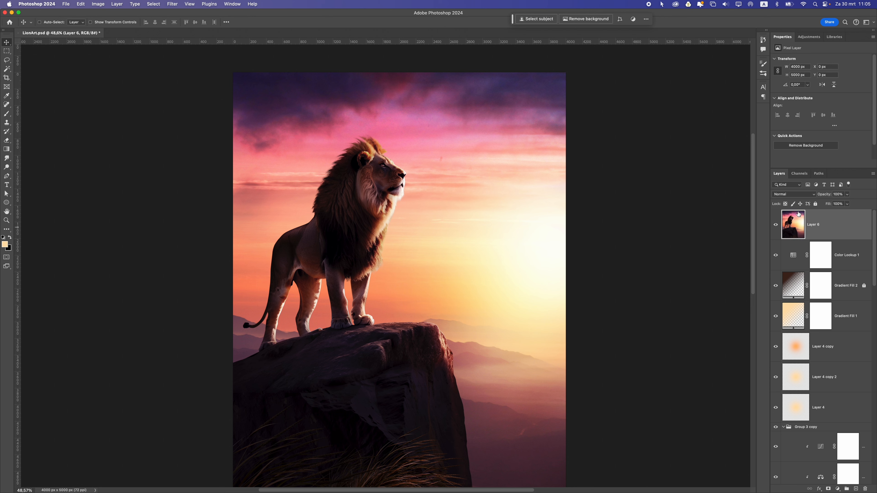
right_click(808, 224)
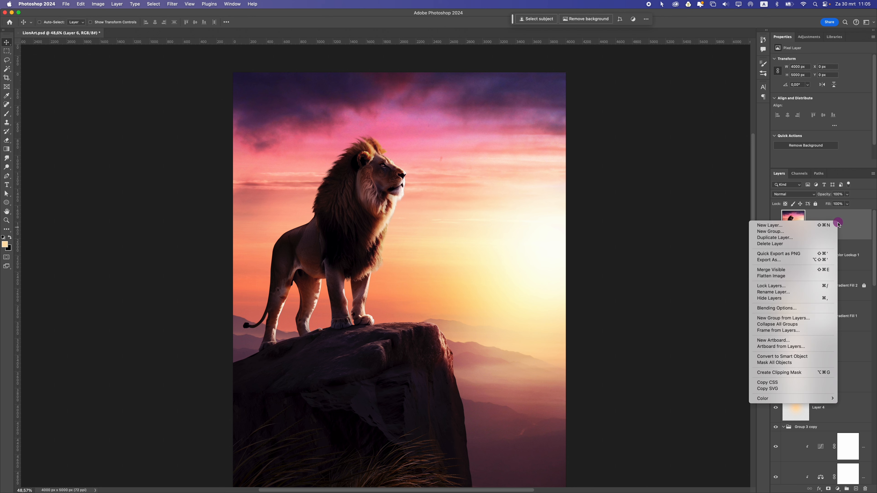
click(775, 356)
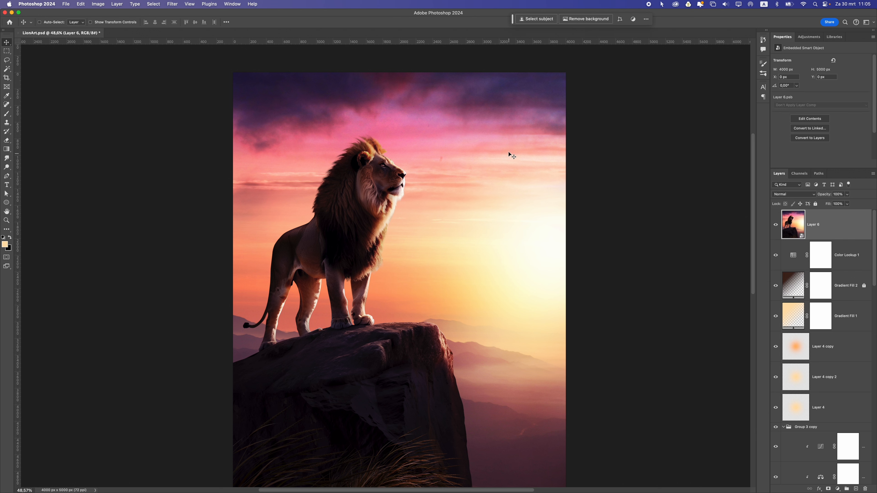
- Open the Camera Raw Filter for the stamped smart object
click(112, 4)
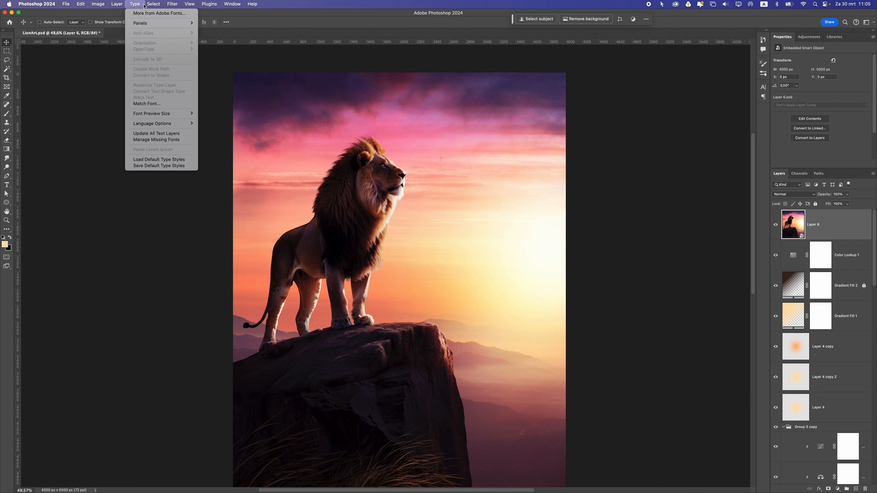
mouse_move(171, 5)
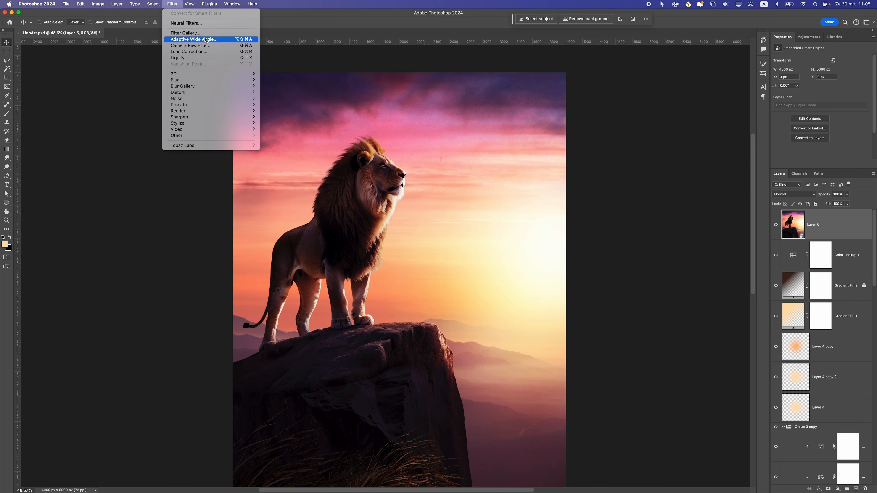
click(207, 46)
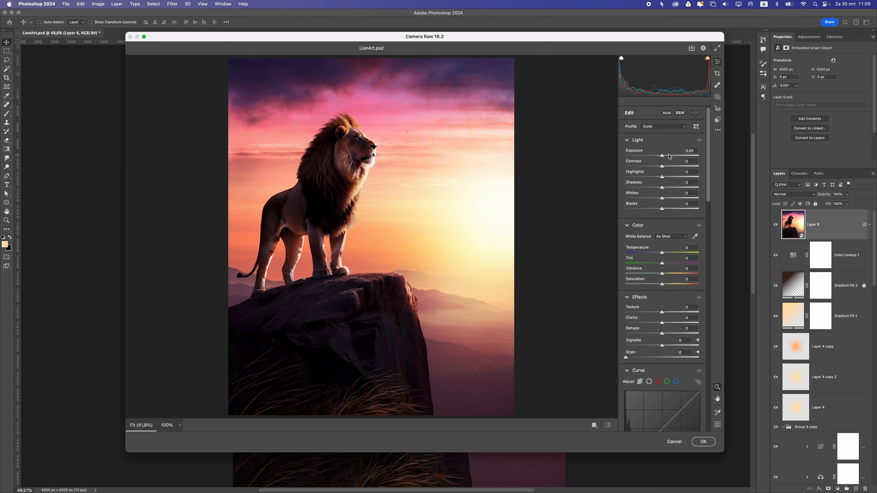
drag(661, 156, 668, 156)
double_click(667, 157)
click(664, 156)
double_click(665, 156)
- Set Contrast to +11, Highlights to +17, Shadows to -7, Whites to +11 and Blacks to +5 in the Camera Raw light settings
drag(662, 166, 657, 187)
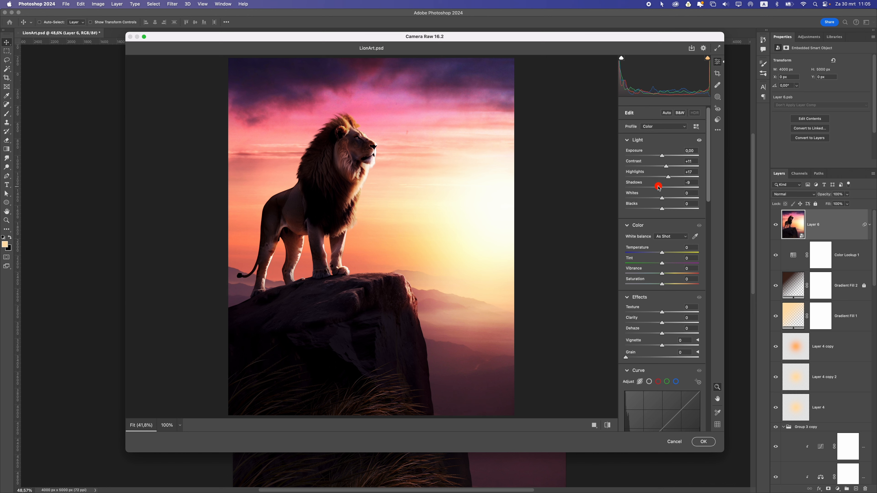
mouse_move(662, 199)
mouse_down()
mouse_move(673, 198)
mouse_move(652, 198)
mouse_move(697, 202)
mouse_move(647, 204)
mouse_move(668, 206)
mouse_up()
double_click(662, 206)
scroll(663, 208, down, 1)
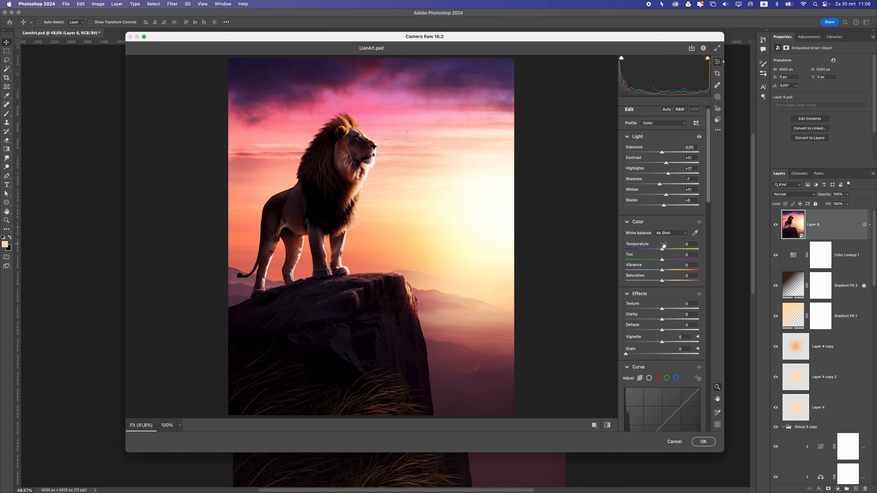
mouse_move(659, 251)
mouse_down()
mouse_move(666, 248)
mouse_move(646, 251)
mouse_move(673, 260)
mouse_move(650, 260)
mouse_up()
double_click(657, 253)
double_click(651, 261)
mouse_move(668, 271)
mouse_down()
mouse_move(663, 280)
mouse_move(676, 280)
mouse_up()
key(super+z)
mouse_move(413, 267)
mouse_down()
mouse_move(350, 266)
mouse_move(401, 259)
mouse_up()
double_click(676, 281)
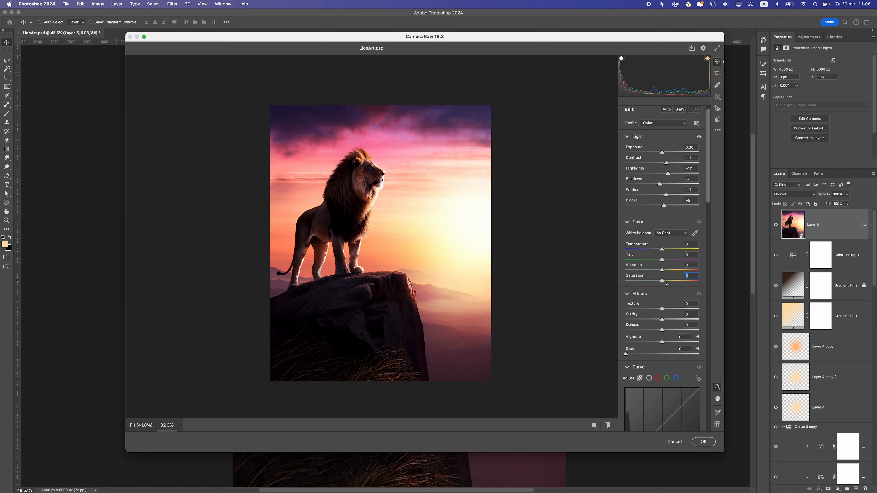
mouse_move(662, 280)
mouse_down()
mouse_move(686, 280)
mouse_move(652, 272)
mouse_up()
key(super+z)
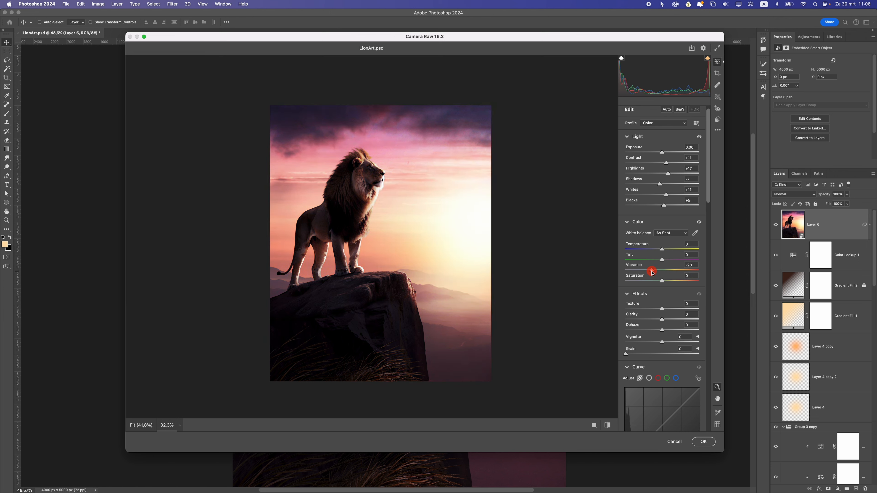
double_click(651, 271)
drag(380, 233, 389, 231)
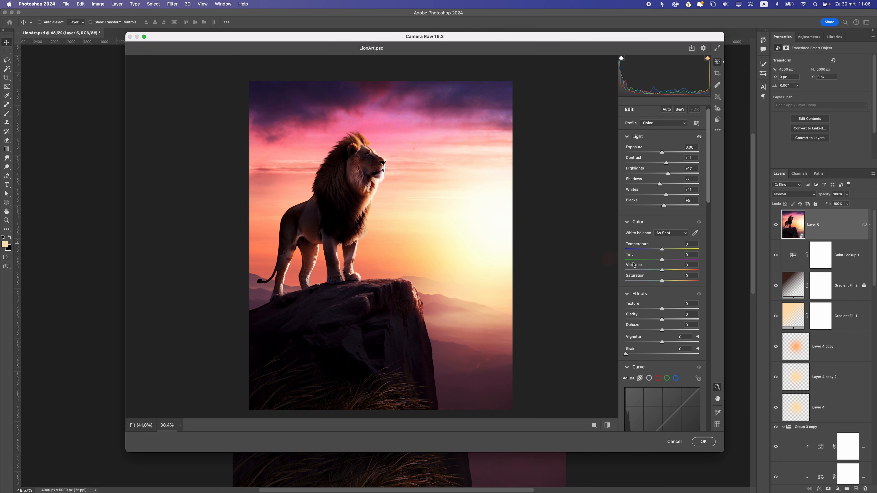
- Set Texture to -25 and Clarity to +5 in the Camera Raw effects settings
scroll(664, 283, down, 3)
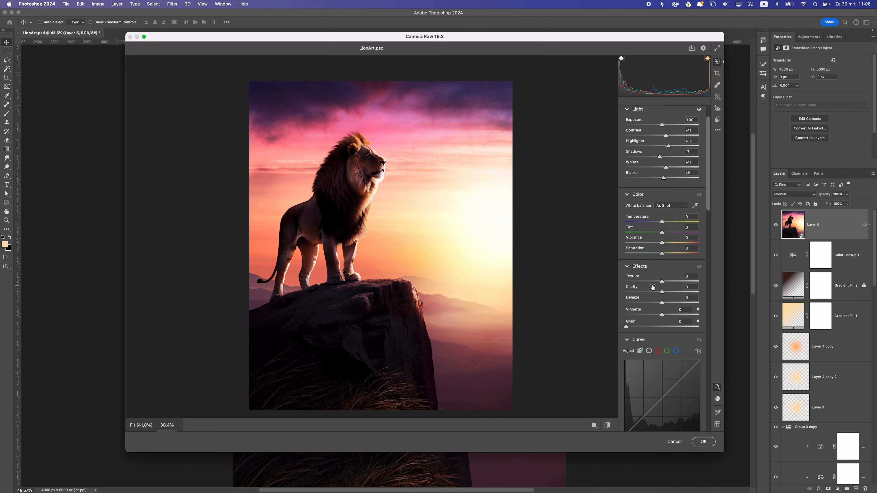
drag(660, 283, 629, 281)
click(550, 266)
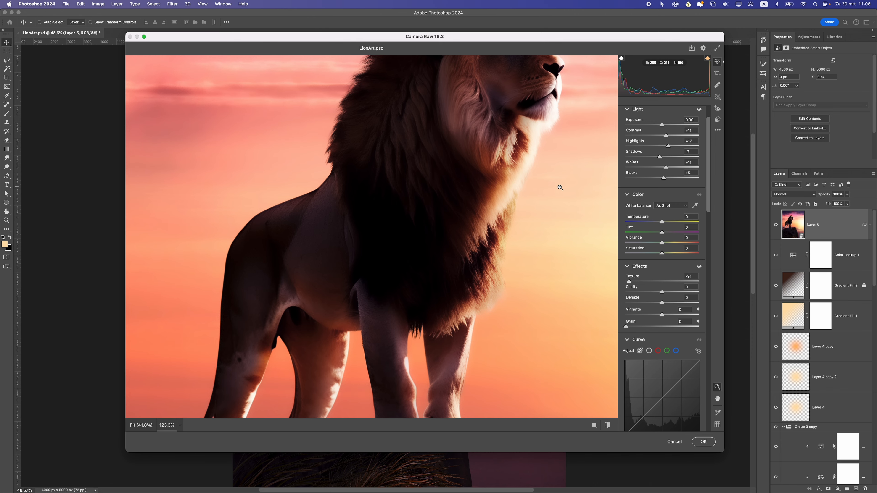
drag(562, 188, 530, 195)
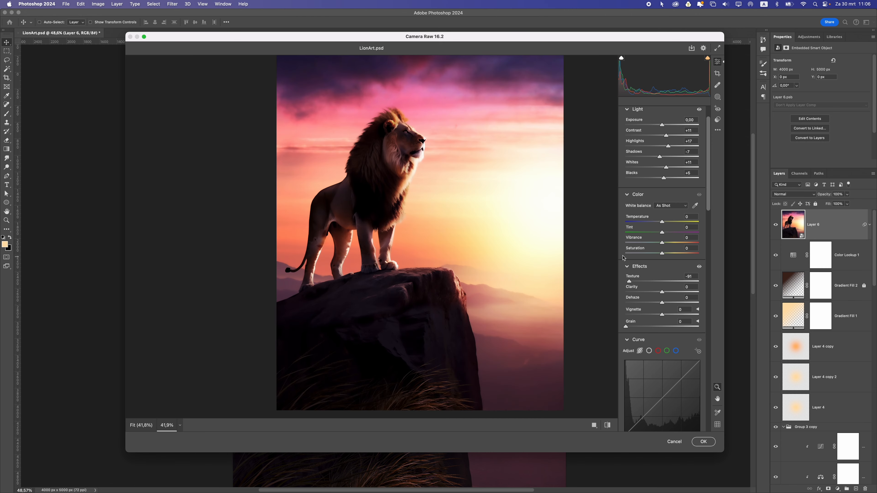
double_click(629, 280)
mouse_move(662, 285)
mouse_down()
mouse_move(653, 282)
mouse_move(665, 293)
mouse_up()
mouse_move(473, 240)
mouse_down()
mouse_move(437, 240)
mouse_move(462, 238)
mouse_up()
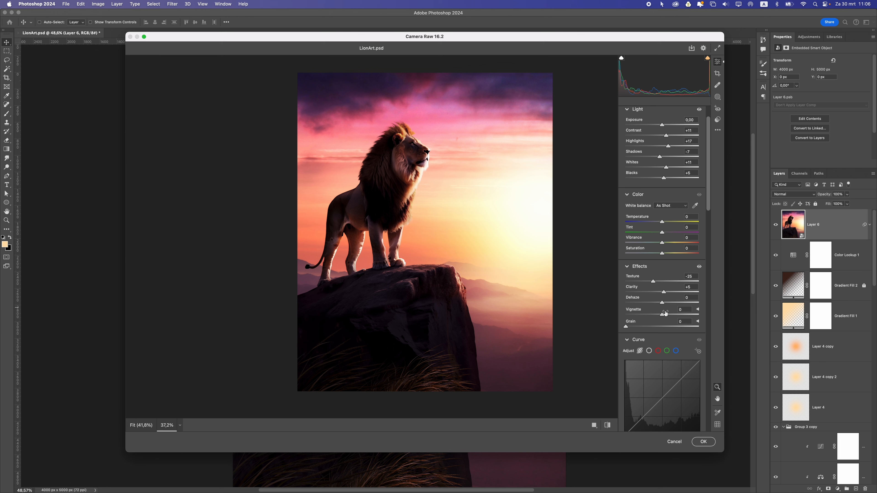
drag(662, 314, 655, 315)
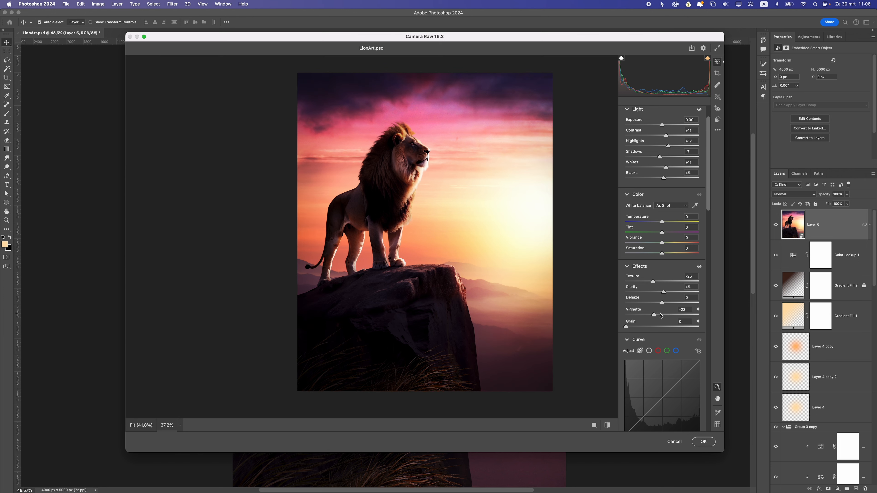
double_click(660, 314)
scroll(662, 313, down, 10)
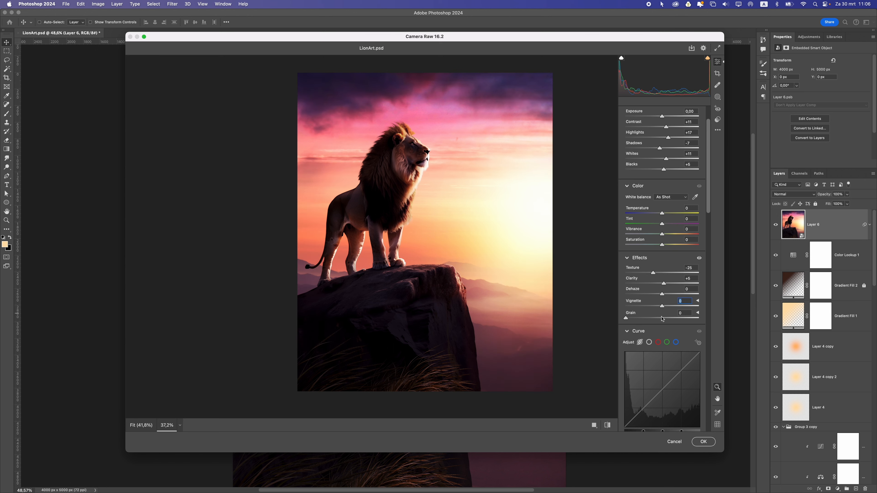
- Set the Camera Raw parametric curve to Highlights +8, Lights +6, Darks +3 and Shadows +2
scroll(704, 244, down, 3)
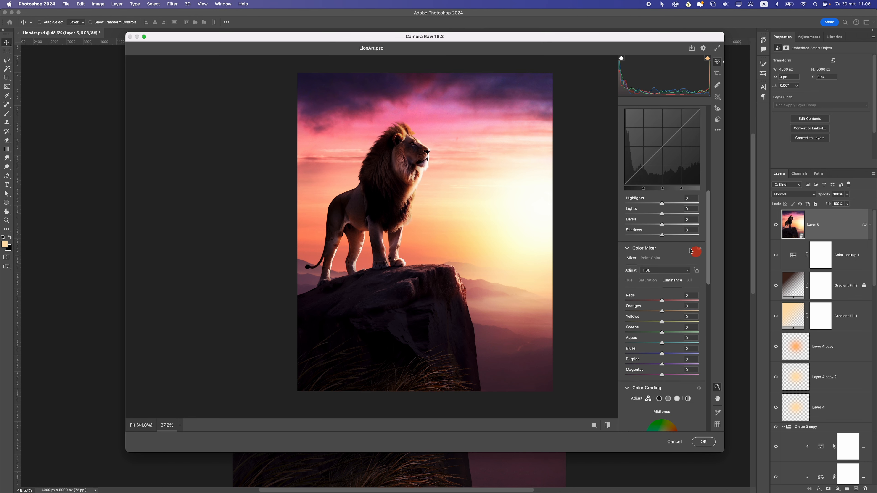
drag(662, 203, 661, 237)
scroll(674, 264, down, 1)
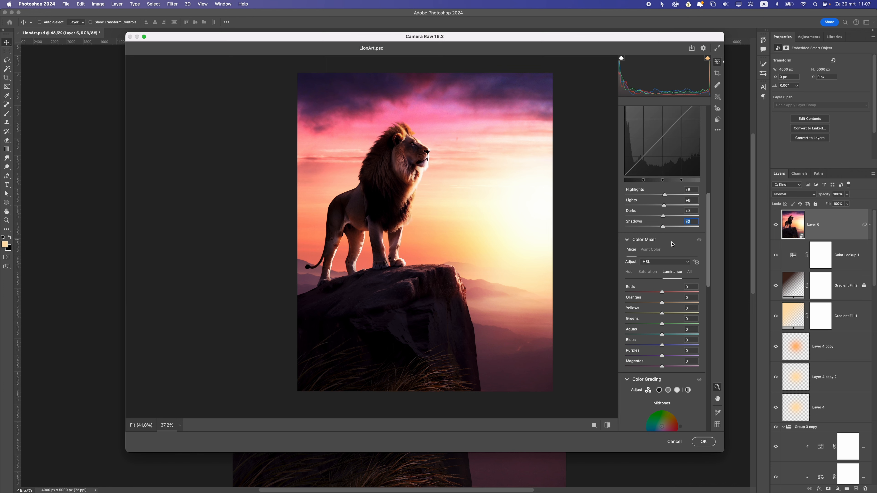
drag(710, 267, 710, 285)
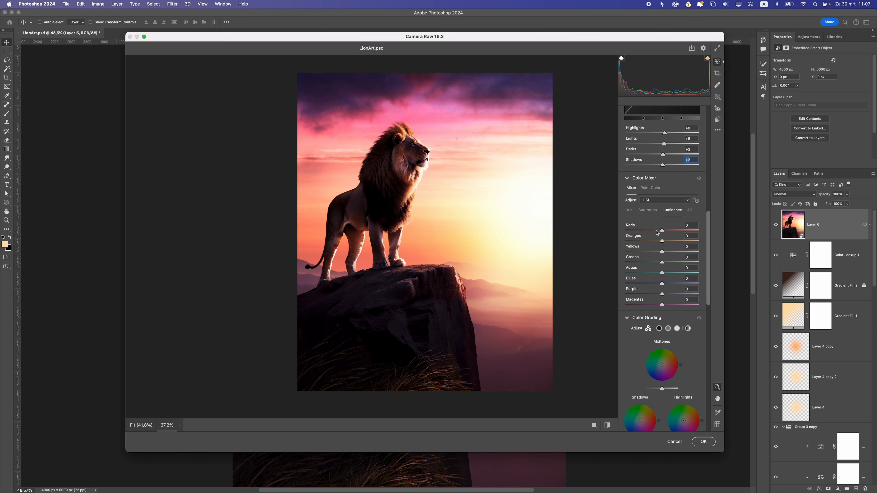
click(629, 212)
drag(666, 232, 696, 240)
double_click(694, 236)
double_click(660, 241)
key(super+z)
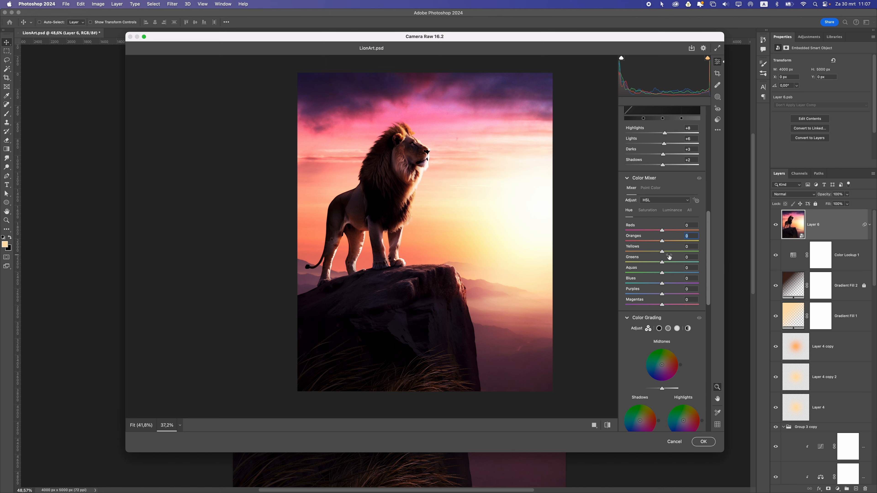
key(super+z)
drag(653, 252, 702, 256)
key(super+z)
scroll(665, 295, down, 2)
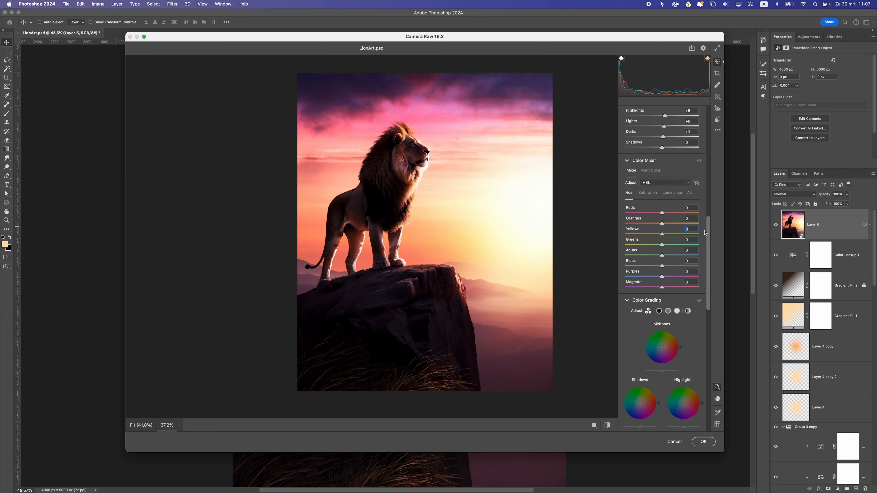
- Set the Red Primary saturation to -17 in the Camera Raw calibration settings
drag(708, 233, 708, 314)
mouse_move(630, 224)
mouse_down()
mouse_move(665, 229)
mouse_move(638, 238)
mouse_up()
drag(468, 346, 495, 226)
drag(442, 228, 474, 230)
scroll(662, 320, down, 2)
scroll(663, 321, down, 5)
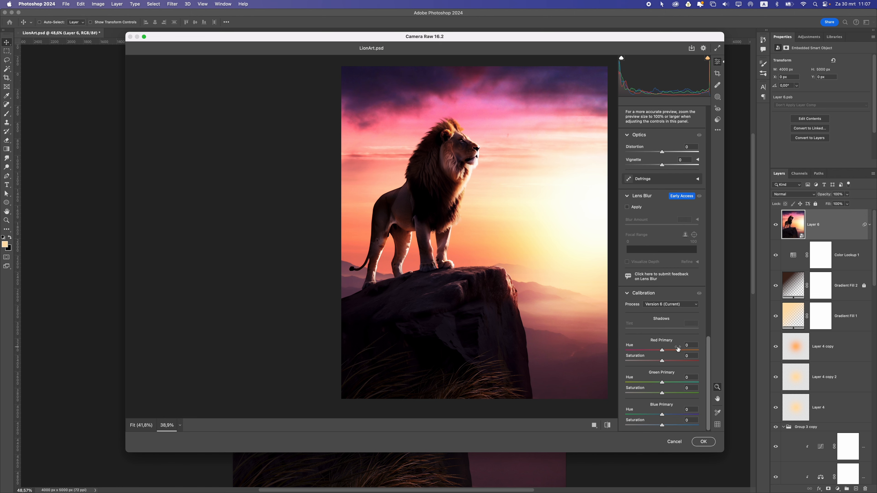
drag(645, 350, 675, 353)
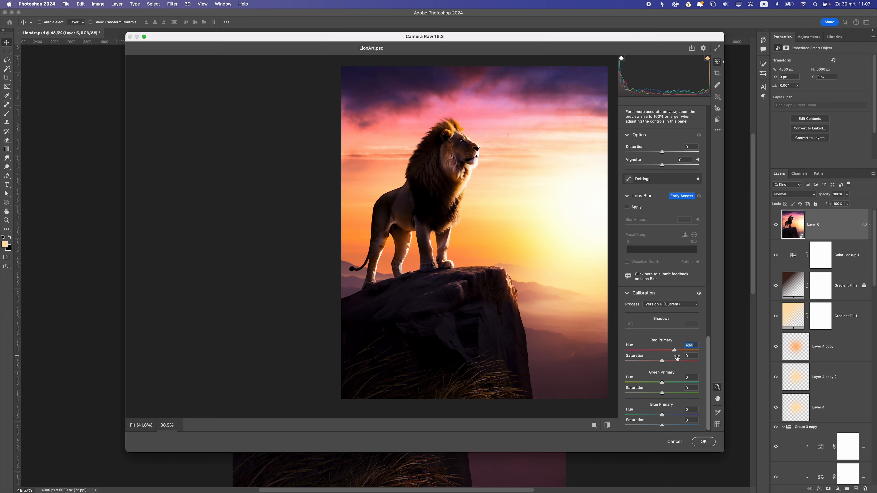
click(665, 351)
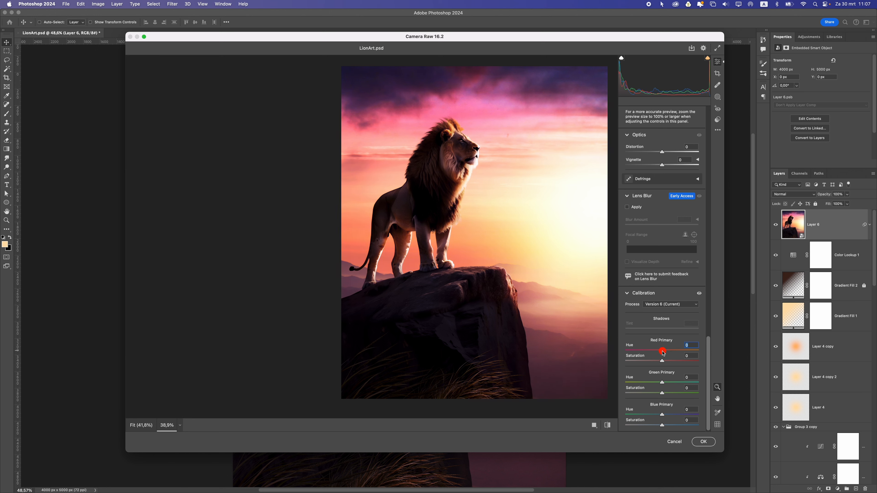
drag(663, 361, 628, 394)
double_click(627, 383)
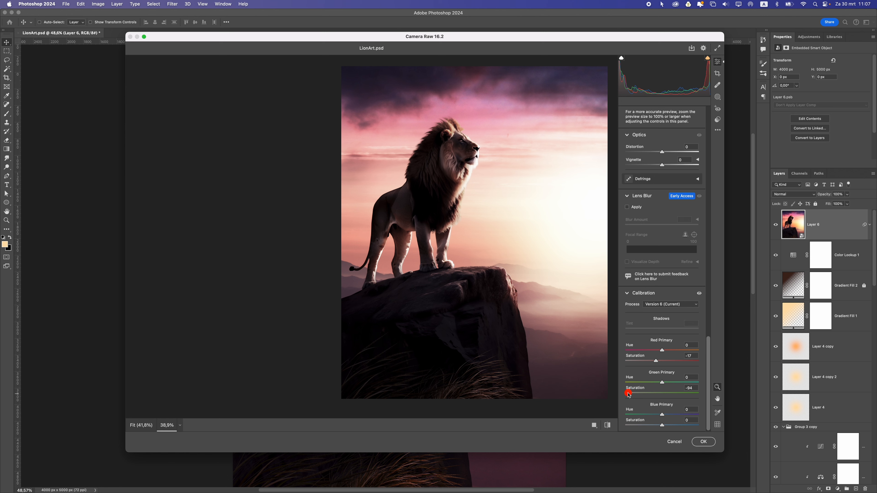
double_click(628, 393)
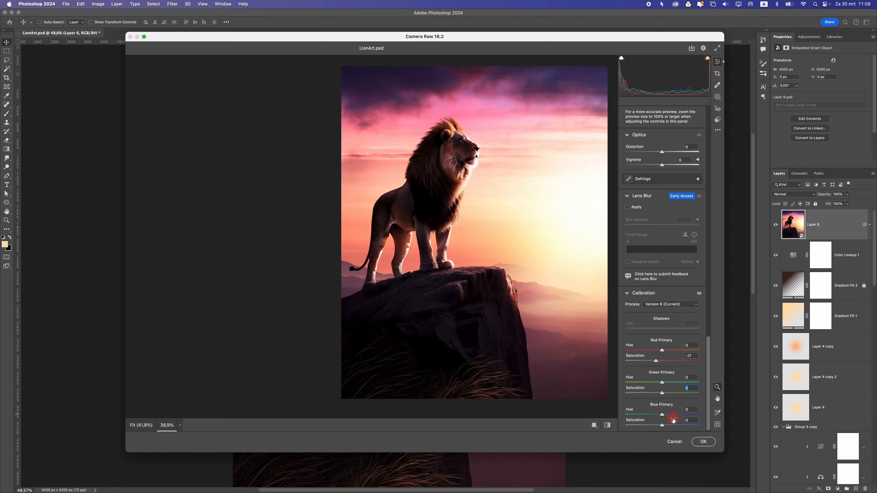
- Try the Blue Primary hue and saturation, reset them, and apply the Camera Raw grade to the smart object
mouse_move(668, 416)
mouse_down()
mouse_move(645, 412)
mouse_move(682, 424)
mouse_move(643, 422)
mouse_move(671, 425)
mouse_up()
double_click(644, 412)
double_click(667, 425)
click(704, 442)
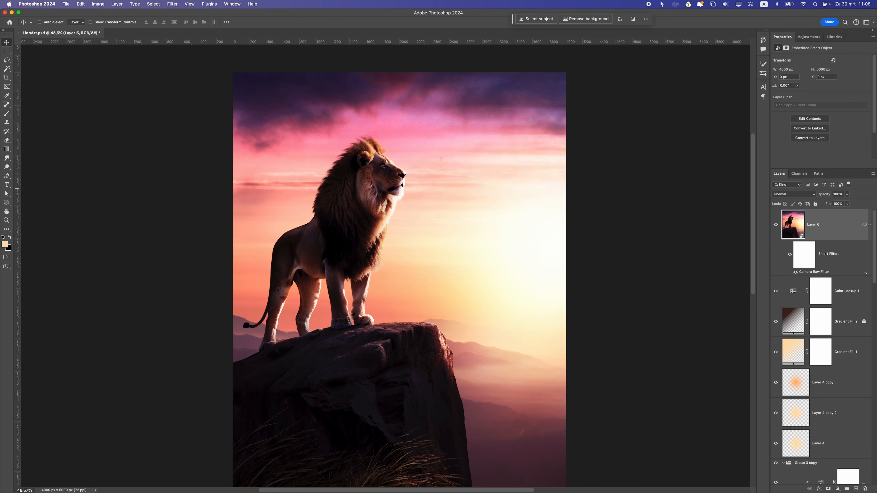
- Toggle the smart object's visibility to compare the image with and without the Camera Raw grade
click(775, 225)
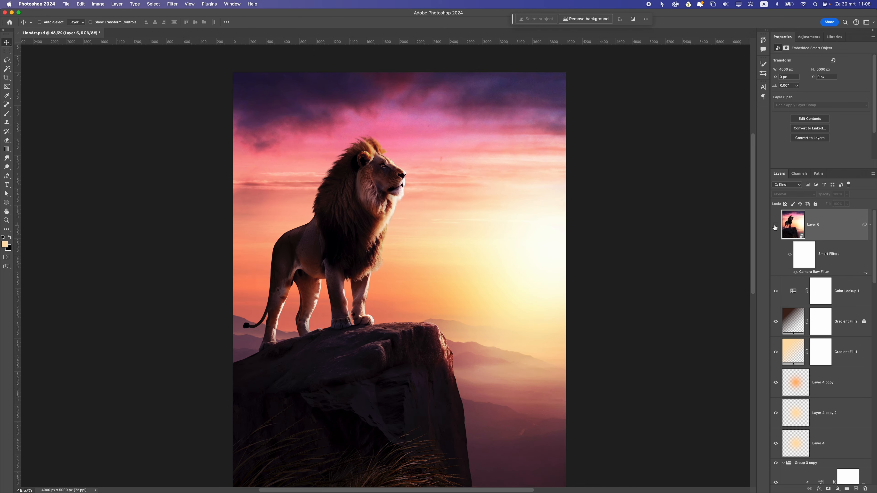
click(775, 225)
scroll(438, 230, down, 5)
scroll(455, 227, up, 4)
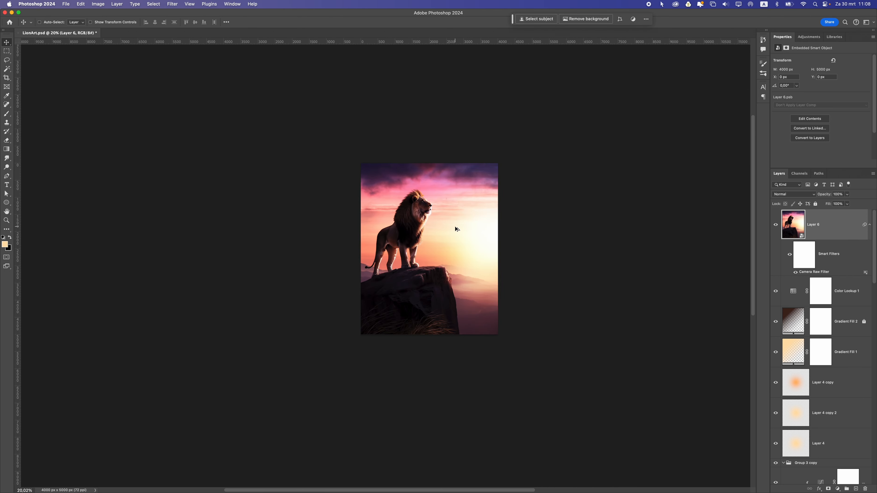
scroll(456, 228, up, 1)
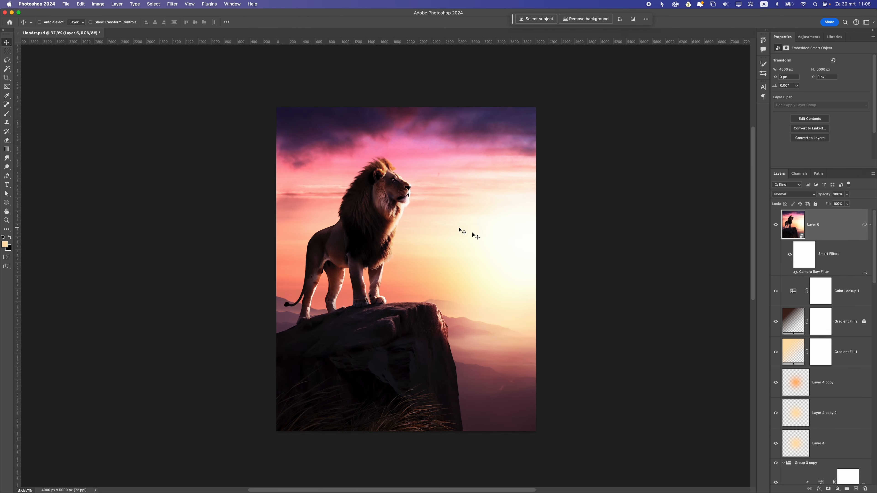
- Add a Color Balance adjustment layer above the smart object with midtones Cyan-Red +8, Magenta-Green +3 and Yellow-Blue +7
click(838, 489)
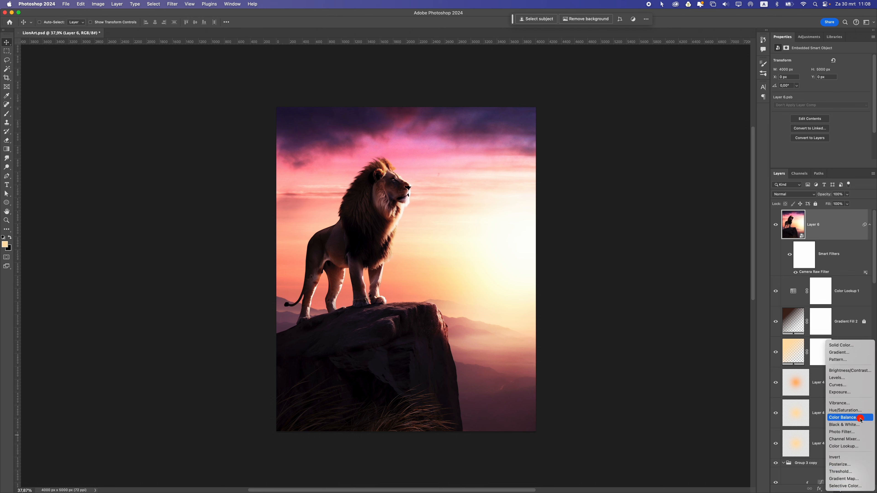
click(860, 417)
drag(816, 76, 818, 100)
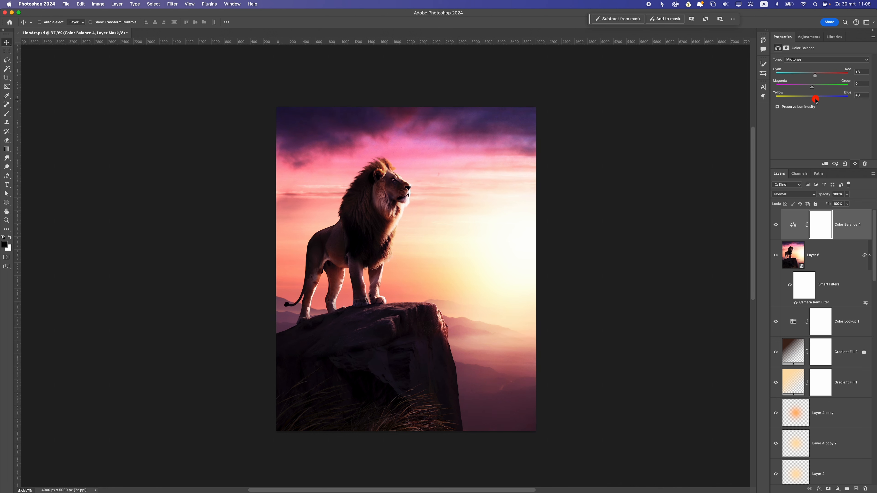
drag(811, 89, 813, 90)
- Add a Curves adjustment layer above the Color Balance layer and fine-tune the RGB curve's highlight endpoint
click(838, 488)
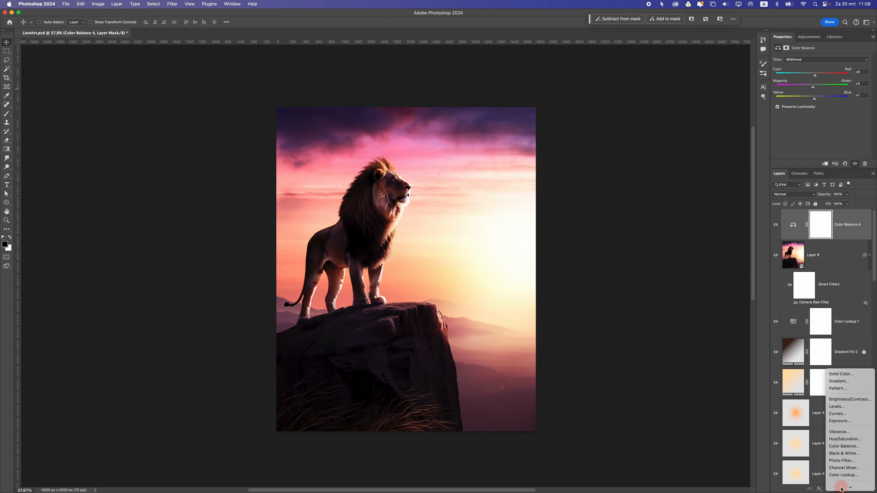
click(839, 400)
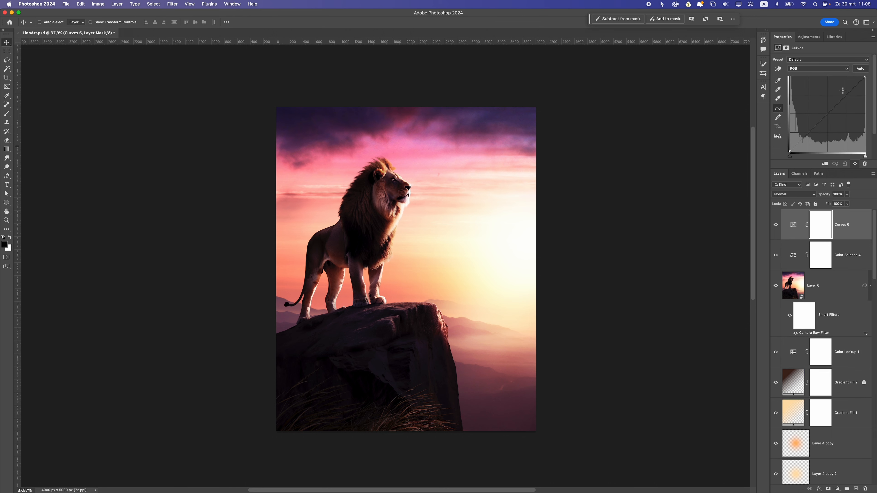
drag(865, 77, 863, 75)
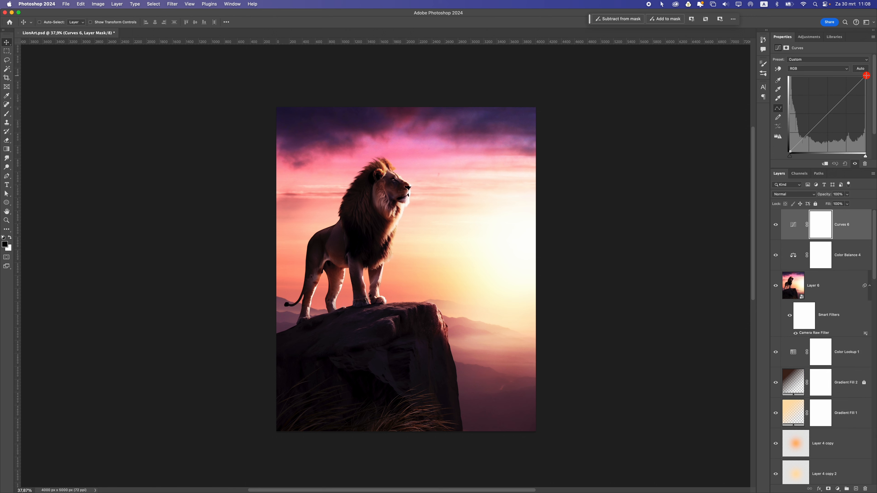
- Slightly adjust the shadow endpoints of the Red, Green and Blue channel curves
click(806, 68)
click(794, 76)
drag(791, 151, 790, 152)
click(815, 69)
click(801, 75)
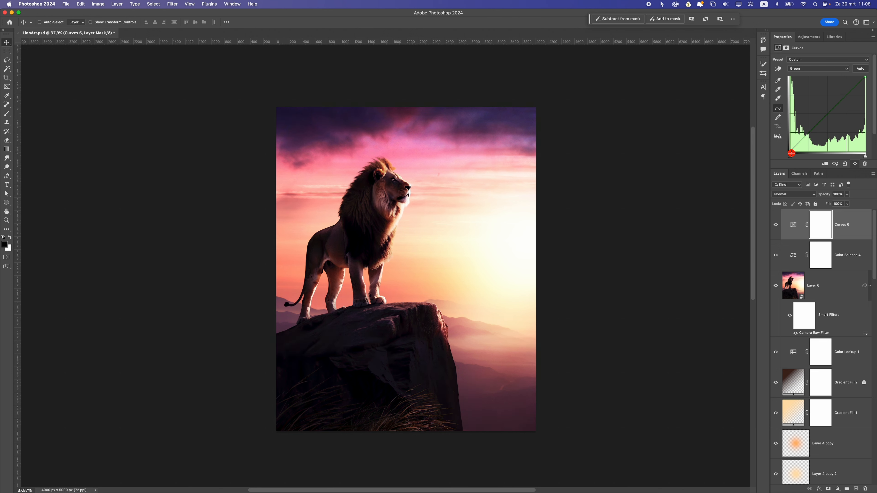
click(801, 69)
click(797, 74)
drag(790, 151, 792, 155)
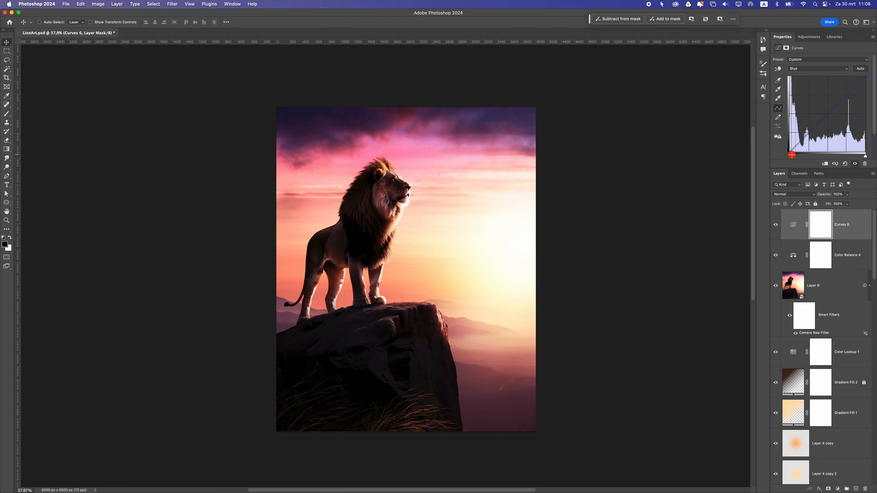
- Set the color of the area around the canvas to Black
scroll(402, 275, down, 5)
scroll(402, 275, up, 5)
right_click(608, 186)
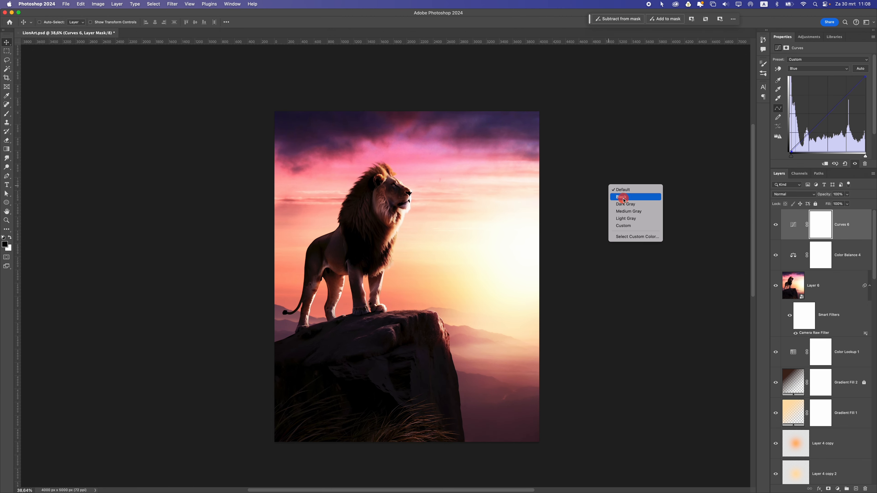
click(624, 199)
scroll(535, 228, down, 3)
scroll(637, 231, up, 3)
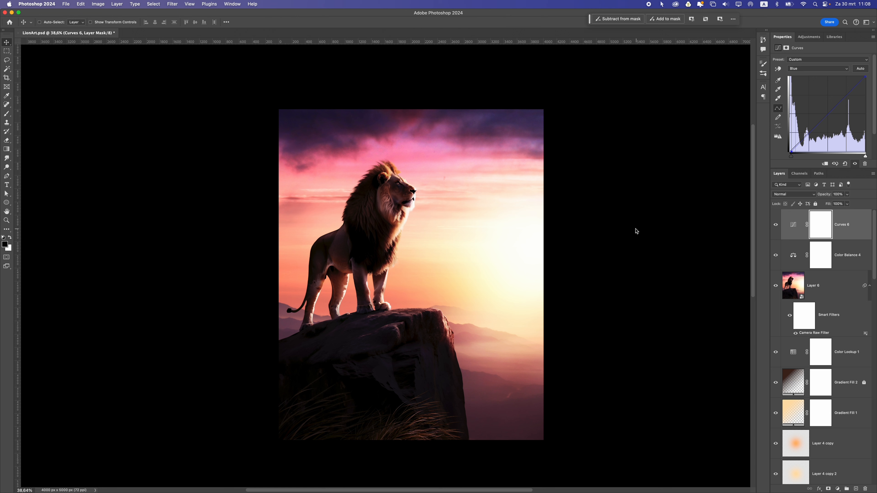
- Group the Curves, Color Balance and graded smart object layers, and reduce the group's opacity to 76%
shift+click(830, 295)
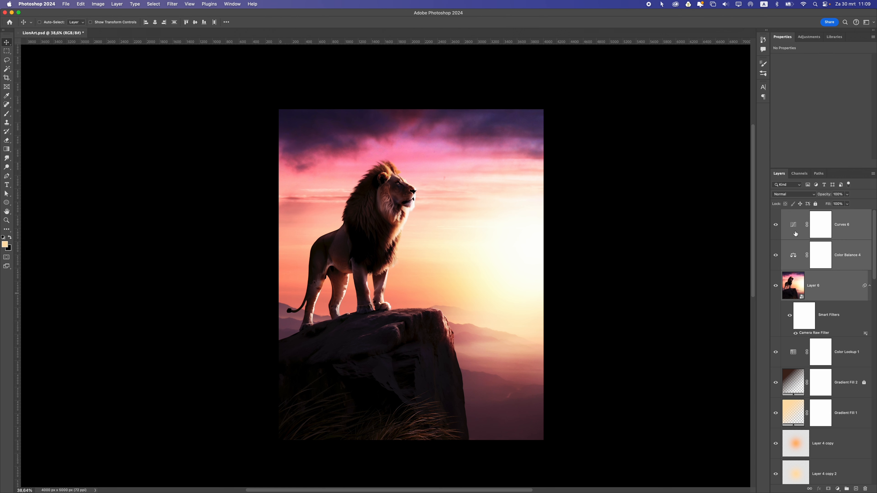
key(super+g)
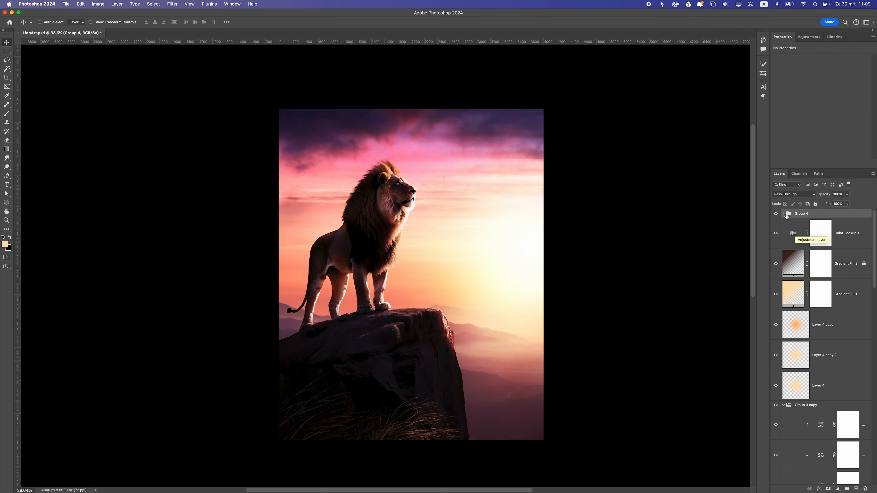
click(776, 214)
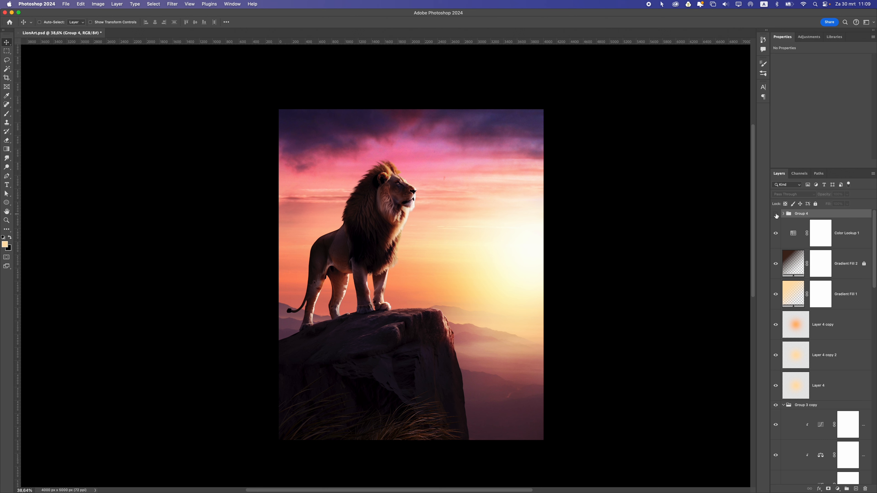
click(776, 214)
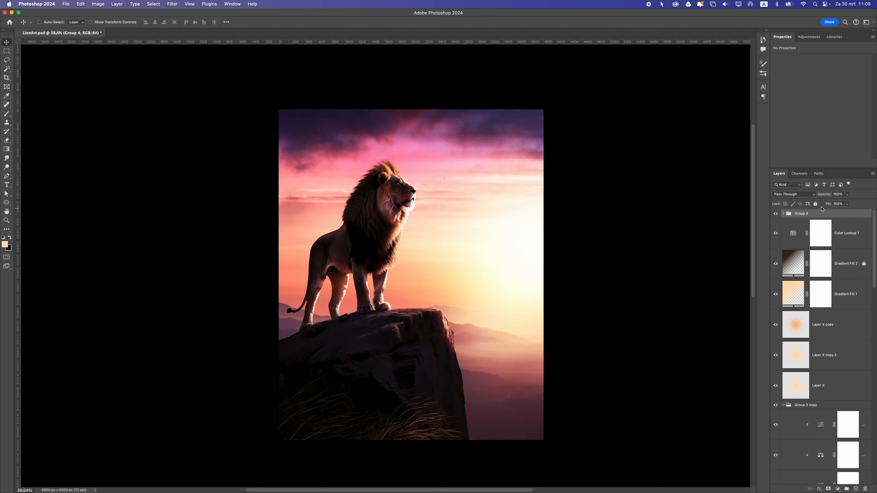
click(847, 195)
mouse_move(848, 203)
mouse_down()
mouse_move(816, 204)
mouse_move(840, 203)
mouse_up()
- Set the color of the area around the canvas to Light Gray
scroll(458, 292, down, 10)
scroll(459, 291, up, 10)
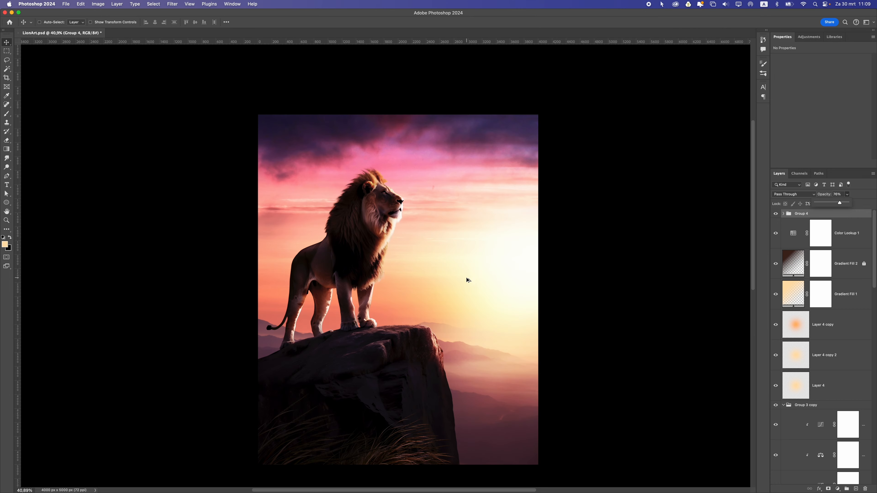
right_click(612, 206)
click(628, 237)
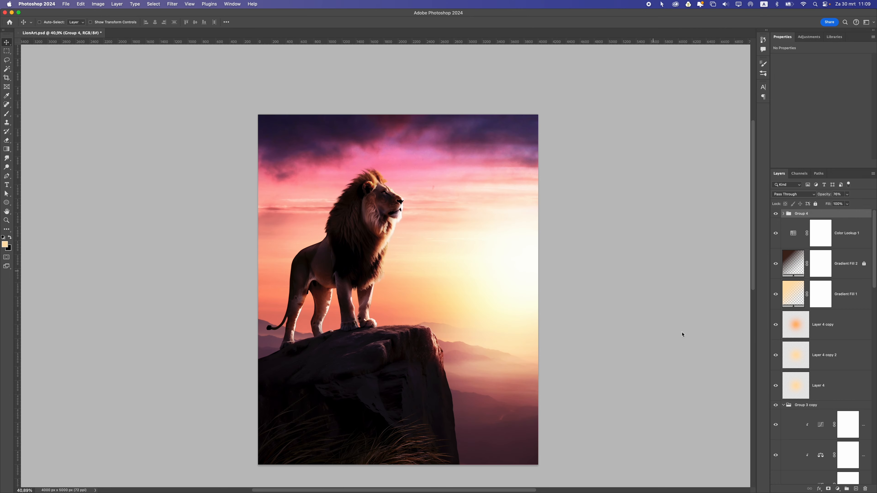